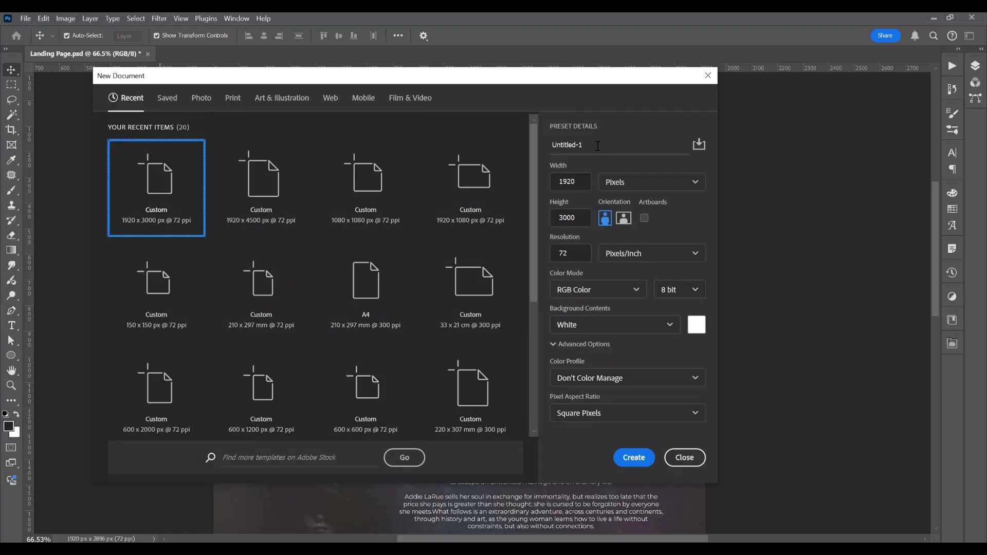
Create a new 1920 × 3000 px RGB document at 72 ppi named Landing Page.
{"action": "left_click", "coordinate": [597, 145]}
{"action": "type", "text": "Lamd"}
{"action": "key", "text": "BackSpace"}
{"action": "key", "text": "BackSpace"}
{"action": "type", "text": "nding Page"}
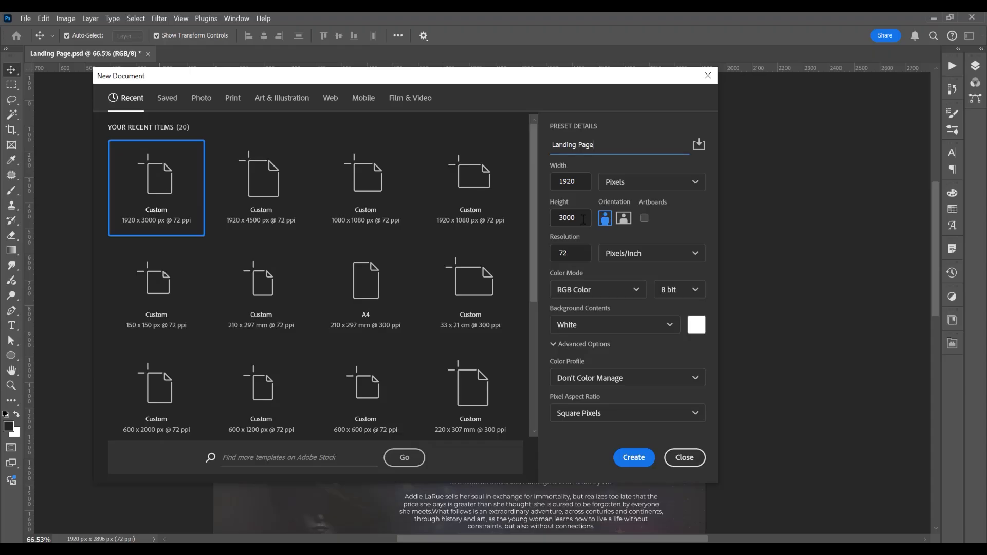
{"action": "left_click", "coordinate": [634, 458]}
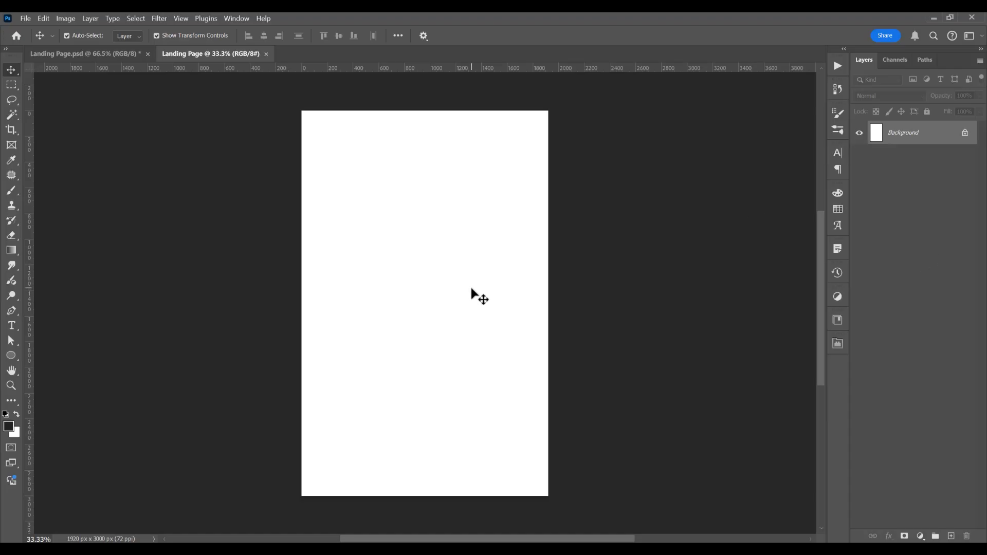
Choose a near-black grey foreground colour and fill the Background layer with it.
{"action": "left_click", "coordinate": [9, 426]}
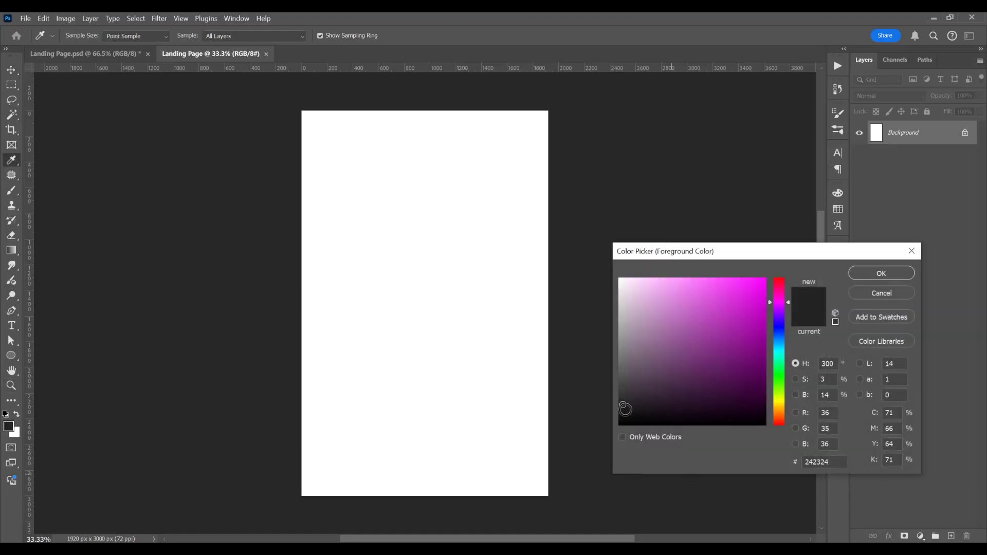
{"action": "left_click_drag", "start_coordinate": [624, 411], "coordinate": [622, 406]}
{"action": "left_click", "coordinate": [872, 273]}
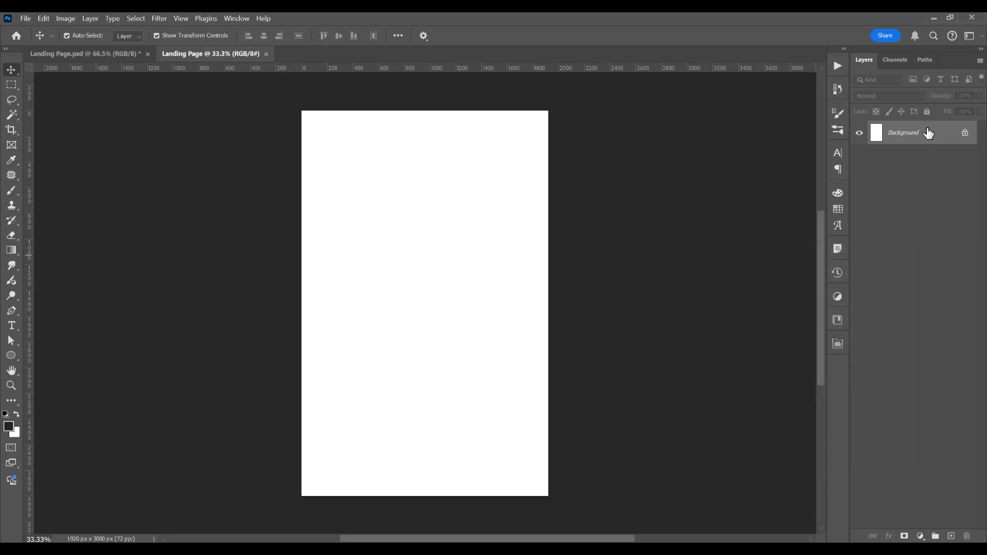
{"action": "key", "text": "alt+BackSpace"}
{"action": "scroll", "coordinate": [927, 134], "scroll_direction": "up", "scroll_amount": 2}
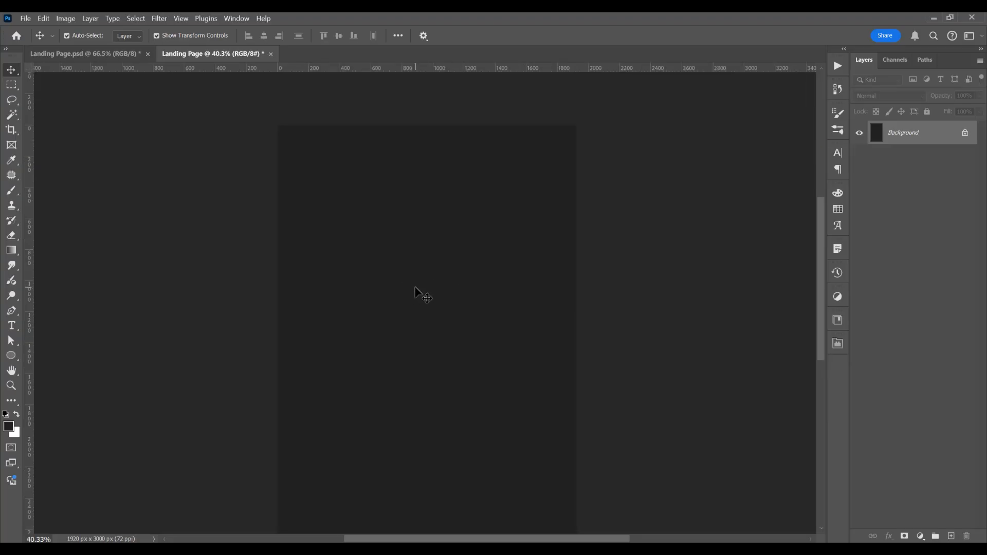
{"action": "scroll", "coordinate": [403, 165], "scroll_direction": "up", "scroll_amount": 2}
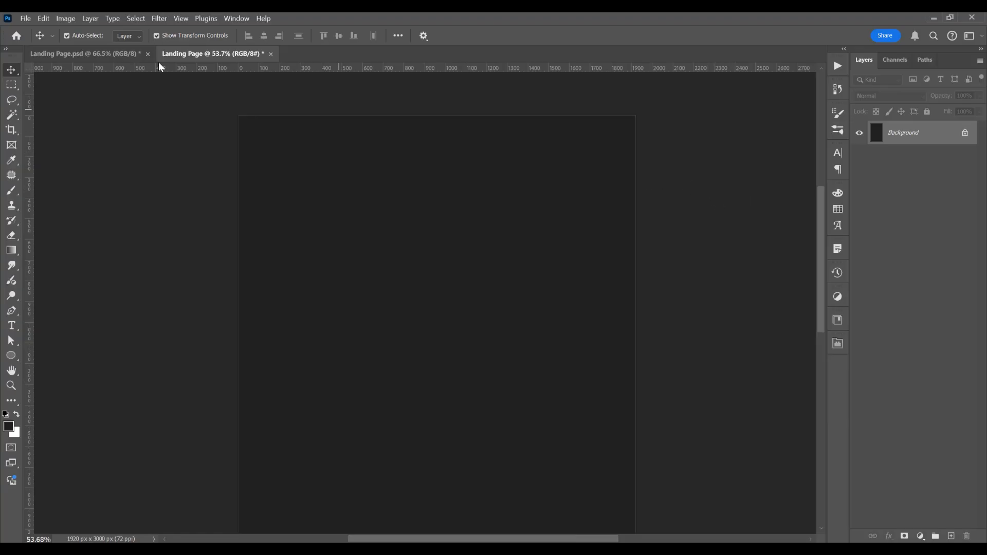
Place the book, img---bg, logo, star and stars images from the Tutorial folder into the Landing Page document.
{"action": "mouse_move", "coordinate": [650, 550]}
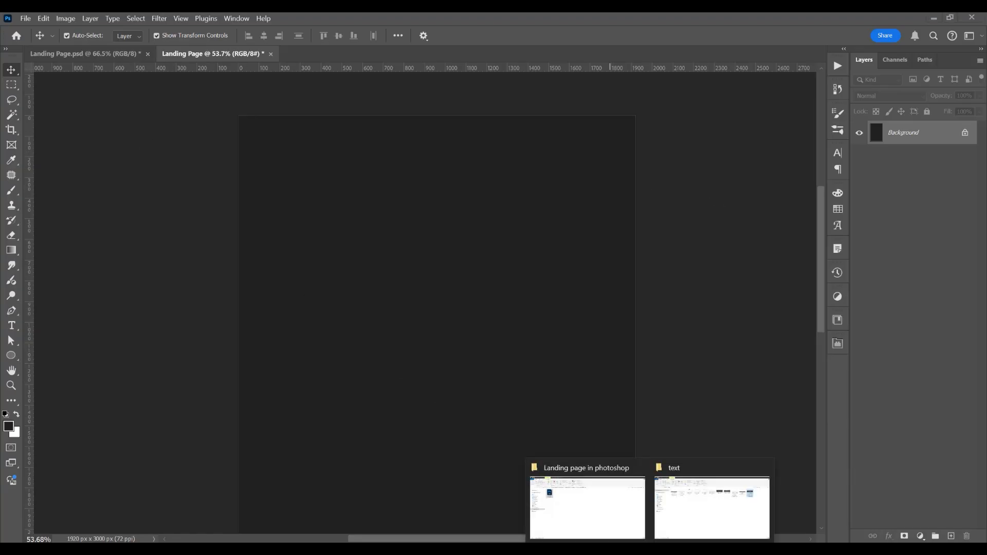
{"action": "left_click", "coordinate": [589, 530]}
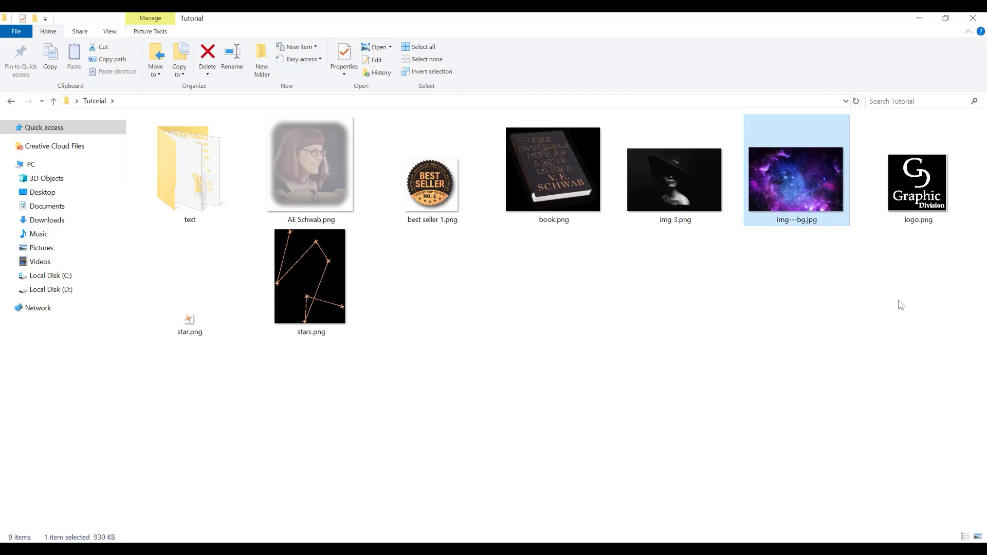
{"action": "left_click", "coordinate": [923, 201], "text": "ctrl"}
{"action": "left_click", "coordinate": [554, 222], "text": "ctrl"}
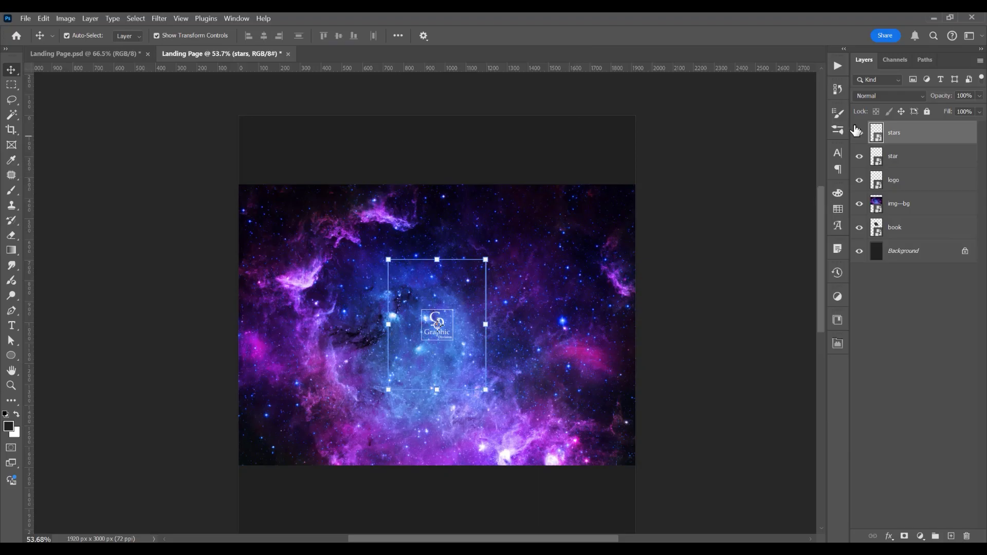
{"action": "key", "text": "Return"}
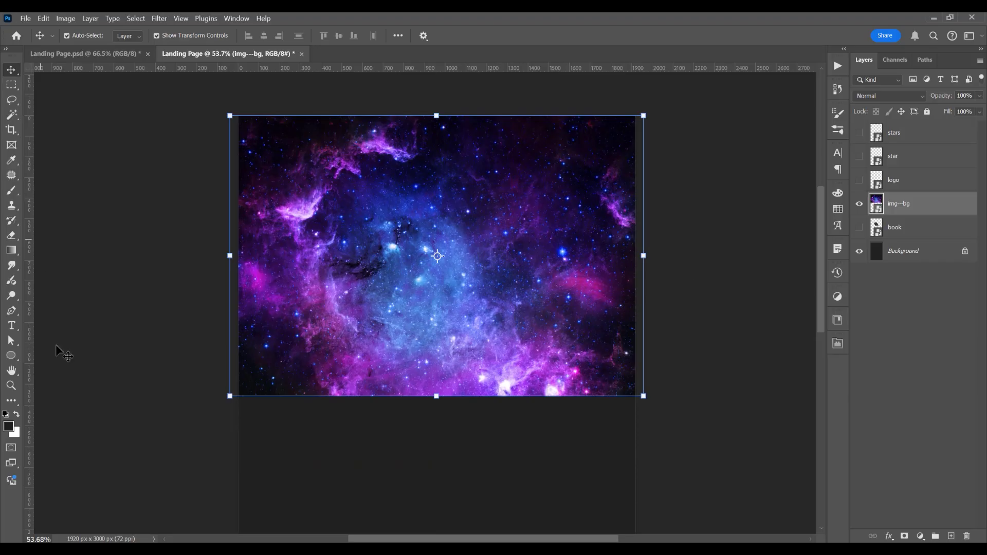
Draw a dark rectangle shape across the full canvas width, covering the upper part of the page as the hero area.
{"action": "right_click", "coordinate": [12, 356]}
{"action": "left_click", "coordinate": [56, 356]}
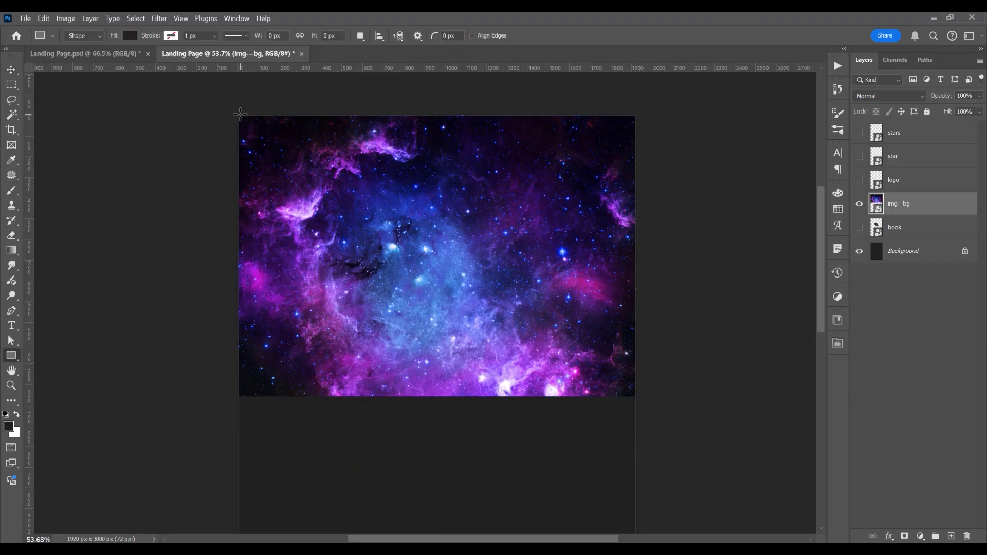
{"action": "left_click_drag", "start_coordinate": [237, 113], "coordinate": [636, 351]}
{"action": "key", "text": "v"}
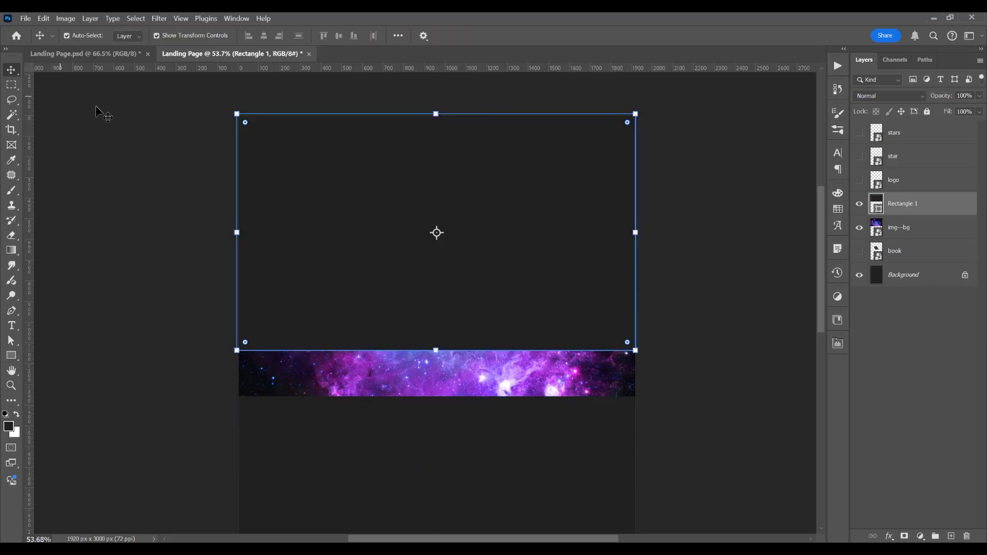
Group all layers above the Background and name the group Lp 1.
{"action": "left_click", "coordinate": [99, 110]}
{"action": "left_click", "coordinate": [942, 233], "text": "shift"}
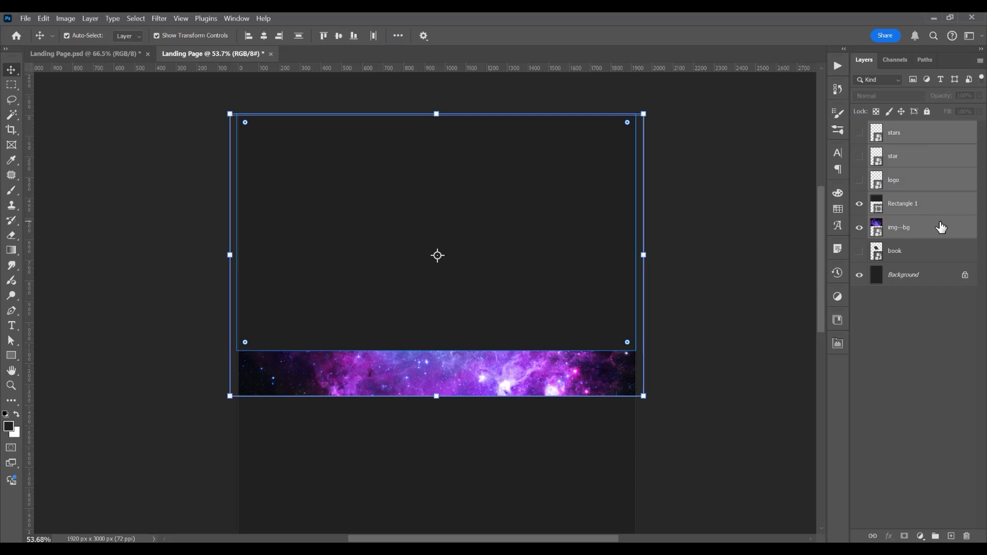
{"action": "left_click", "coordinate": [923, 252]}
{"action": "left_click", "coordinate": [910, 138], "text": "shift"}
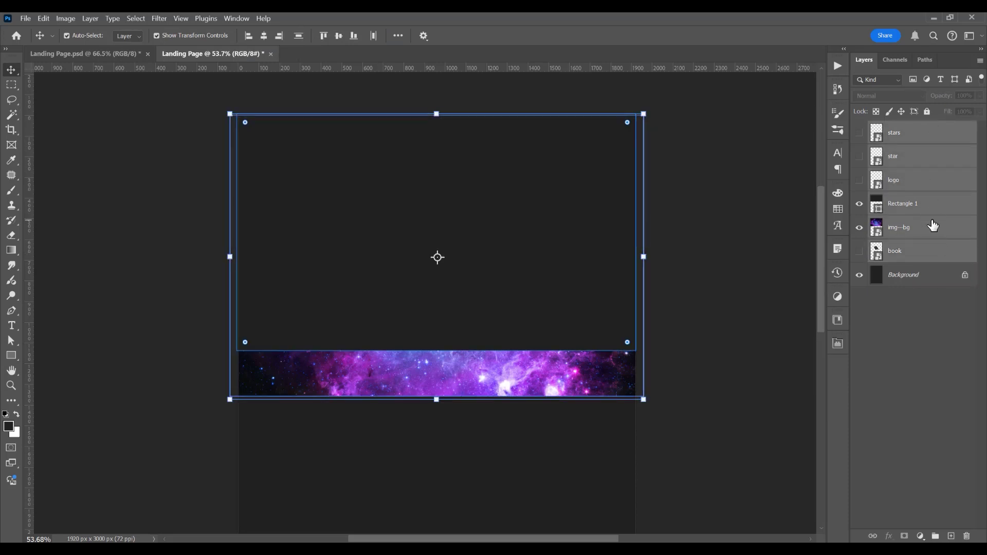
{"action": "key", "text": "ctrl+g"}
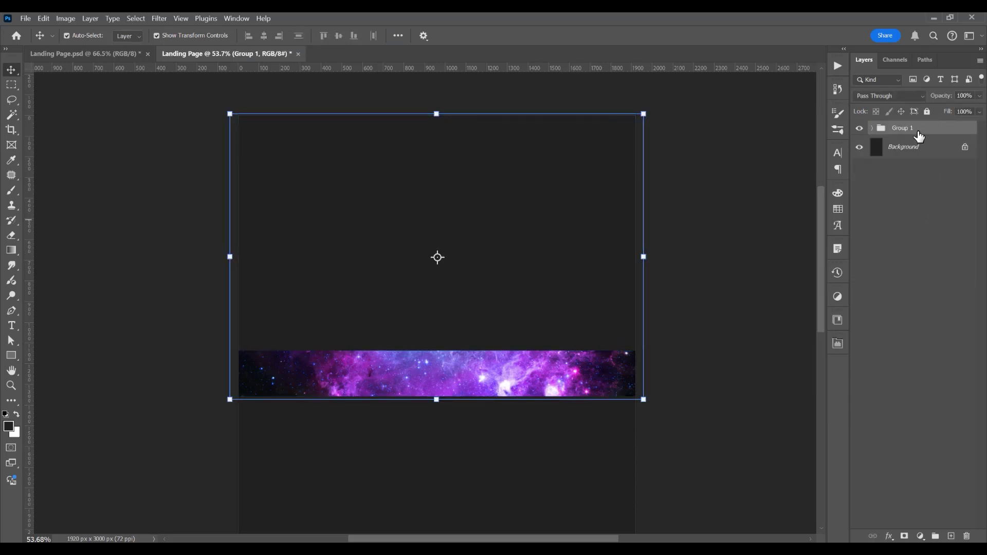
{"action": "double_click", "coordinate": [914, 130]}
{"action": "type", "text": "Lp 1"}
{"action": "key", "text": "Return"}
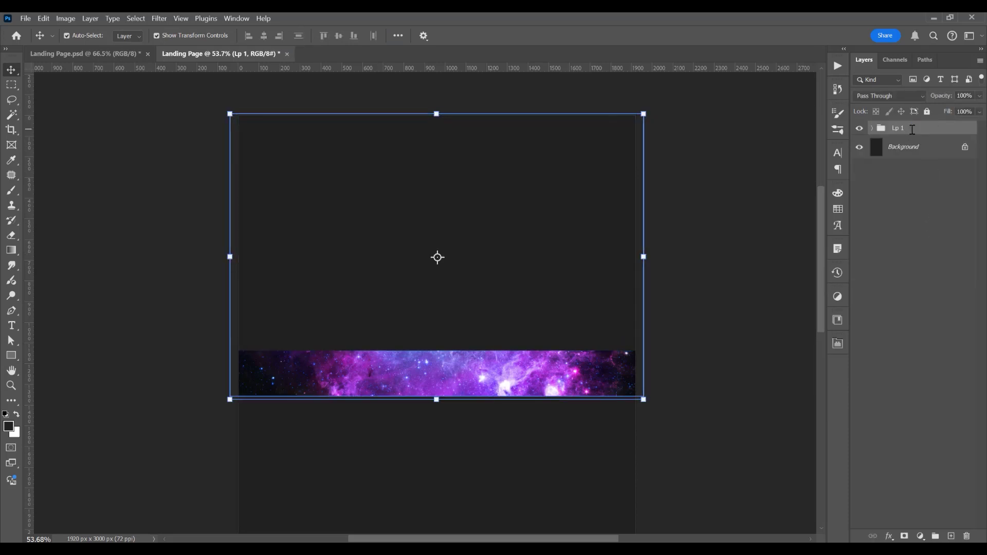
Move the img---bg layer above the rectangle inside the Lp 1 group and clip it to the rectangle.
{"action": "left_click", "coordinate": [872, 128]}
{"action": "left_click", "coordinate": [924, 247]}
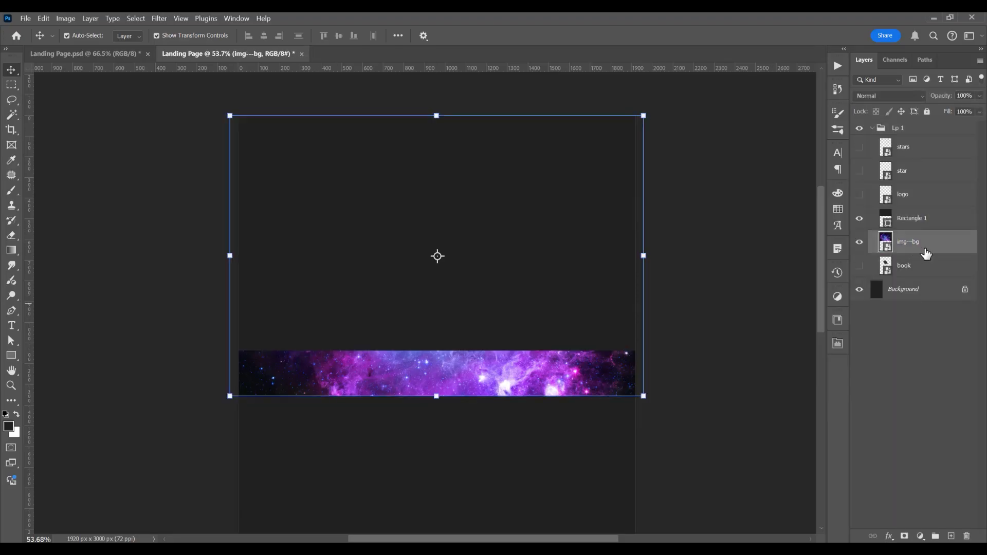
{"action": "left_click_drag", "start_coordinate": [925, 252], "coordinate": [911, 222]}
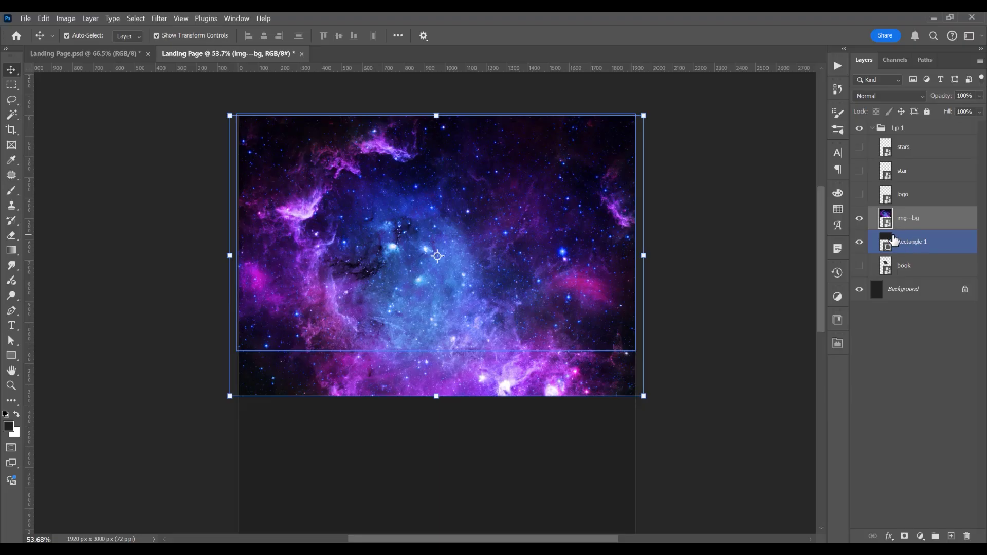
{"action": "left_click", "coordinate": [919, 231], "text": "alt"}
{"action": "left_click", "coordinate": [770, 278]}
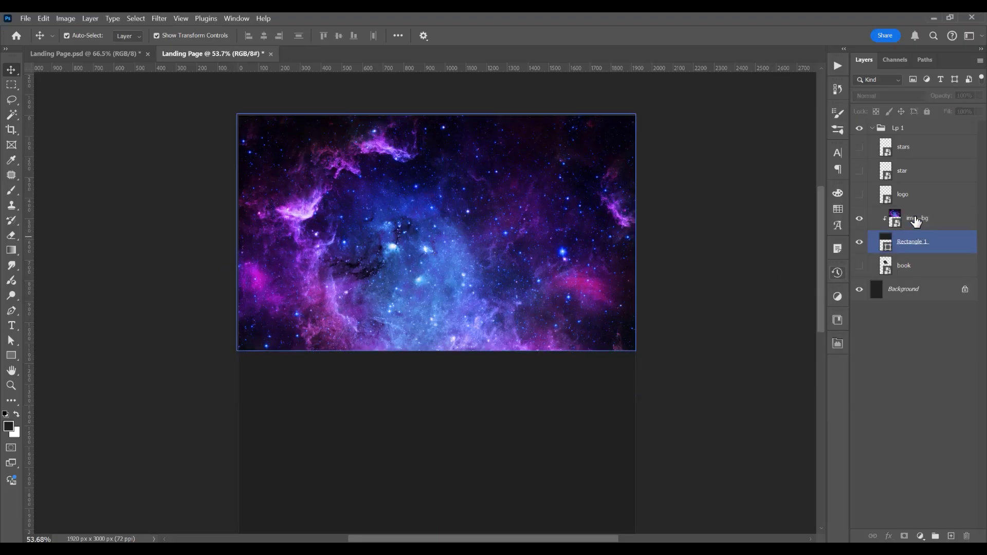
Set the opacity of the clipped img---bg galaxy layer to 20%.
{"action": "left_click", "coordinate": [916, 220]}
{"action": "left_click", "coordinate": [917, 243]}
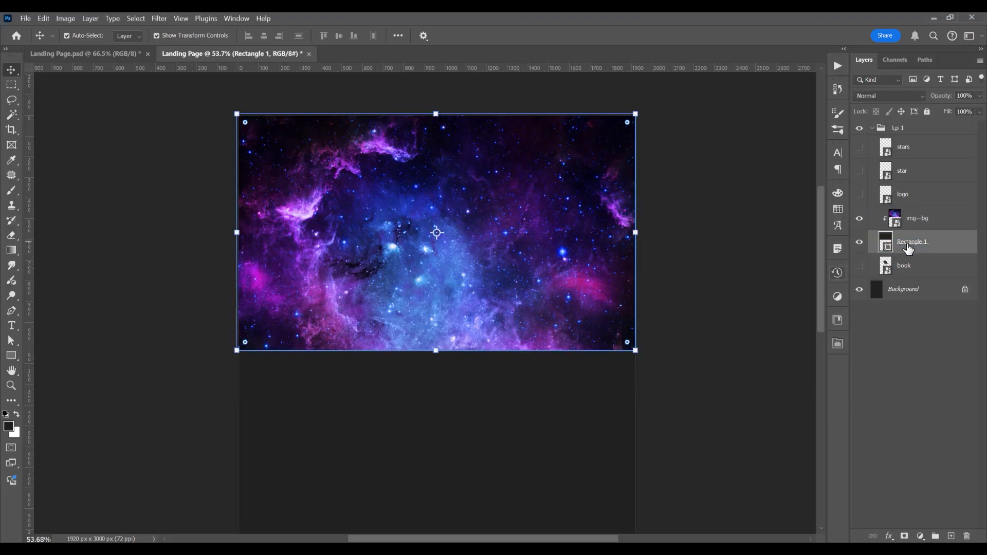
{"action": "left_click", "coordinate": [914, 226]}
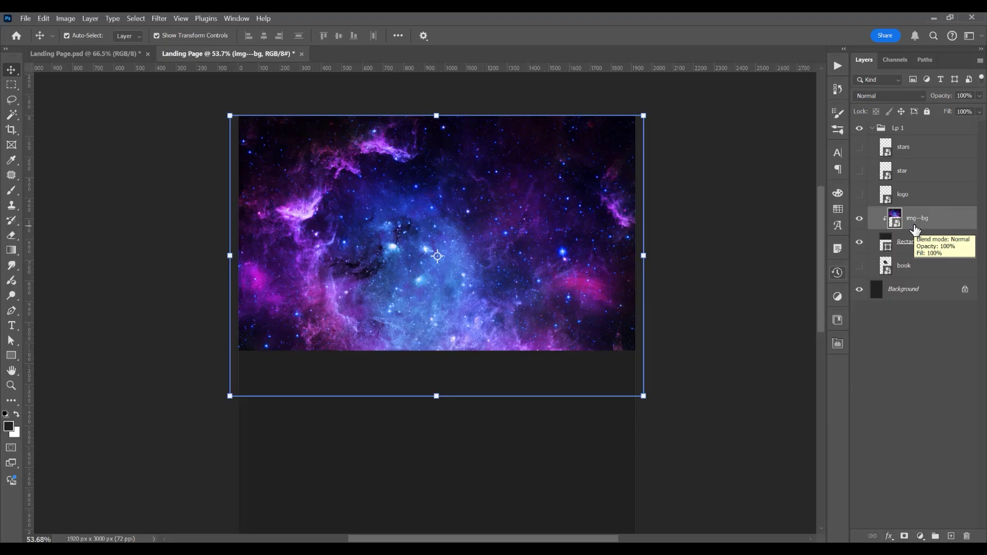
{"action": "key", "text": "2"}
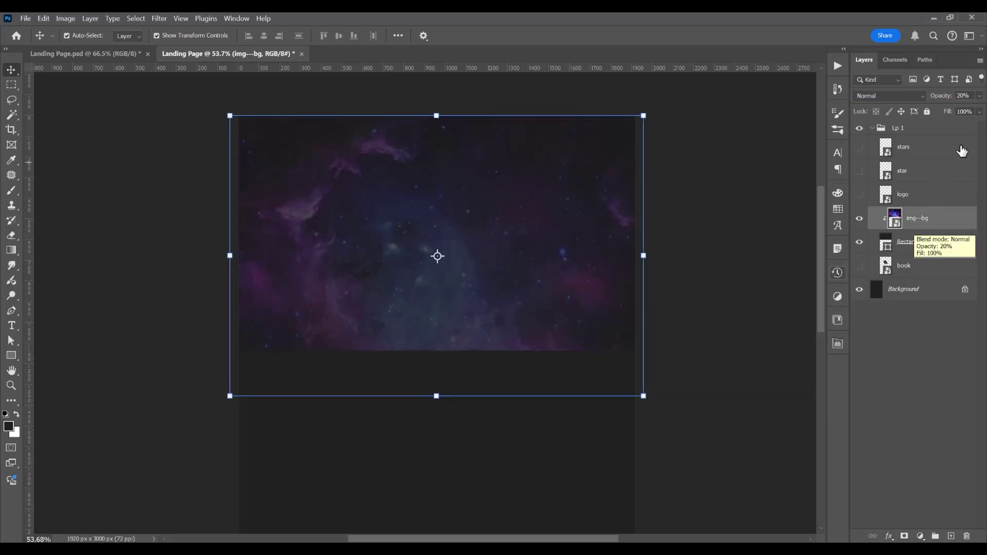
Move the book layer above img---bg, make it visible and position the book in the left half of the hero area.
{"action": "left_click_drag", "start_coordinate": [904, 265], "coordinate": [923, 223]}
{"action": "left_click", "coordinate": [859, 218]}
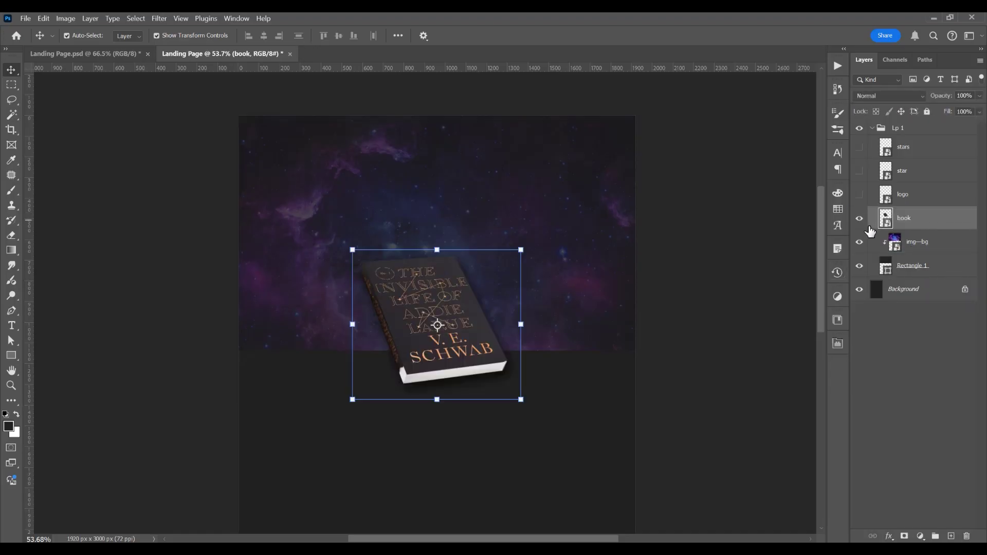
{"action": "left_click_drag", "start_coordinate": [454, 358], "coordinate": [364, 265]}
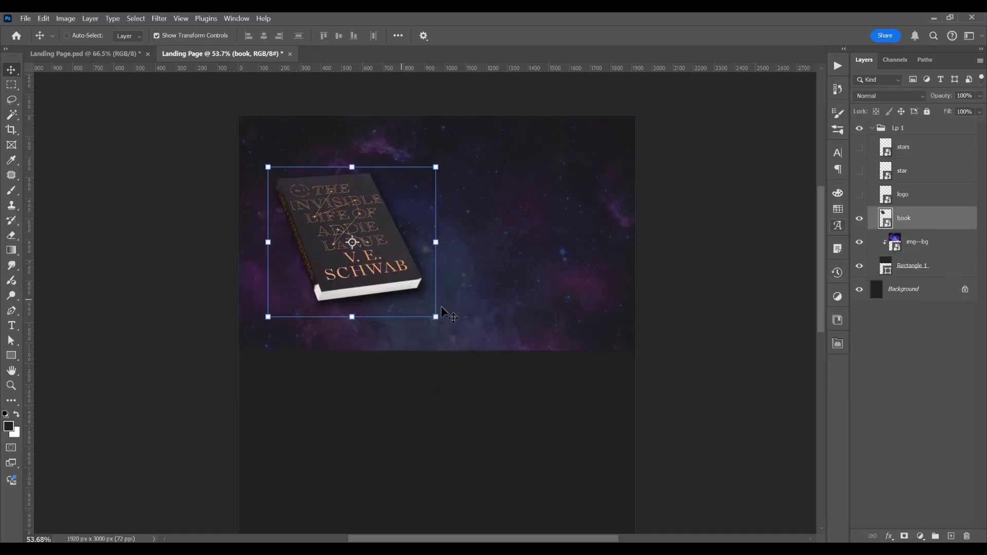
{"action": "scroll", "coordinate": [411, 267], "scroll_direction": "up", "scroll_amount": 3}
{"action": "scroll", "coordinate": [411, 267], "scroll_direction": "down", "scroll_amount": 3}
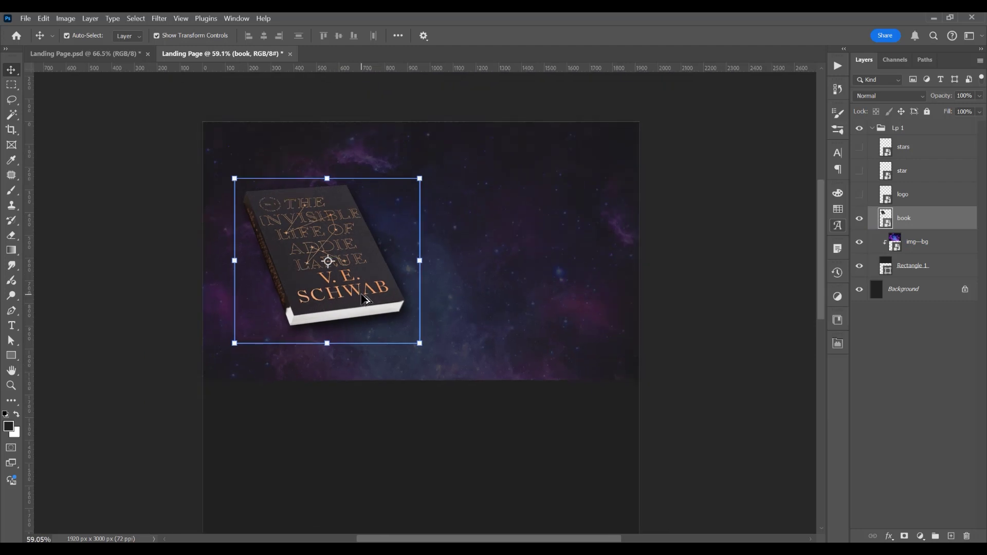
Show the logo, centre it near the hero's upper edge at about 188 × 182 px, and shift the book slightly down.
{"action": "left_click", "coordinate": [859, 194]}
{"action": "left_click", "coordinate": [931, 194]}
{"action": "left_click_drag", "start_coordinate": [453, 320], "coordinate": [451, 126]}
{"action": "left_click_drag", "start_coordinate": [445, 176], "coordinate": [450, 179]}
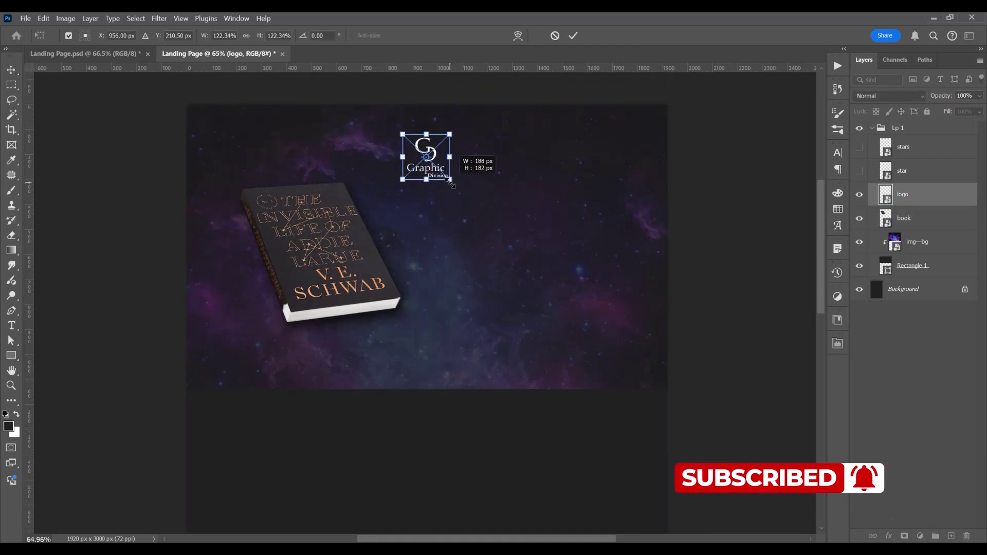
{"action": "left_click", "coordinate": [573, 36]}
{"action": "left_click_drag", "start_coordinate": [326, 246], "coordinate": [324, 258]}
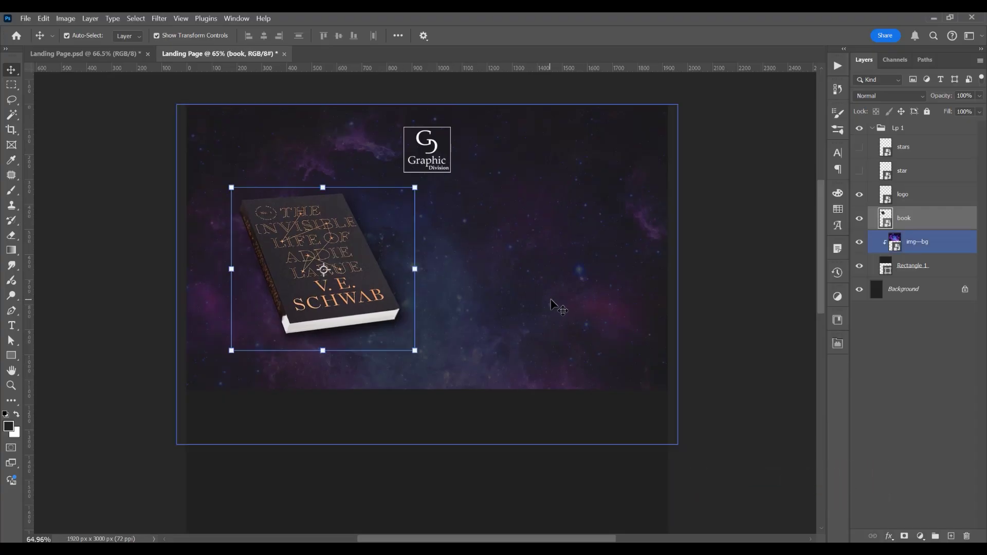
Embed text 1.png from the text folder and position its paragraph to the right of the book.
{"action": "left_click", "coordinate": [25, 19]}
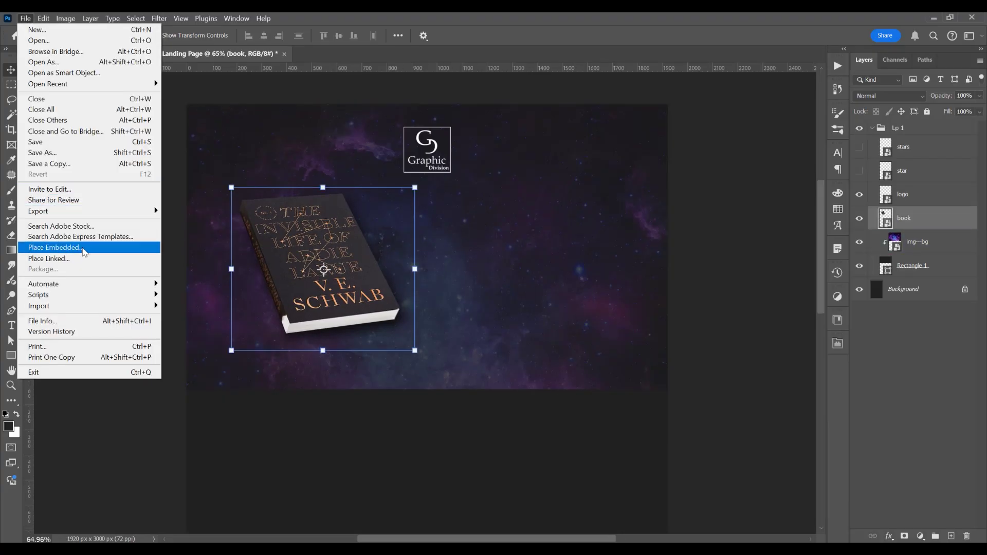
{"action": "left_click", "coordinate": [82, 250]}
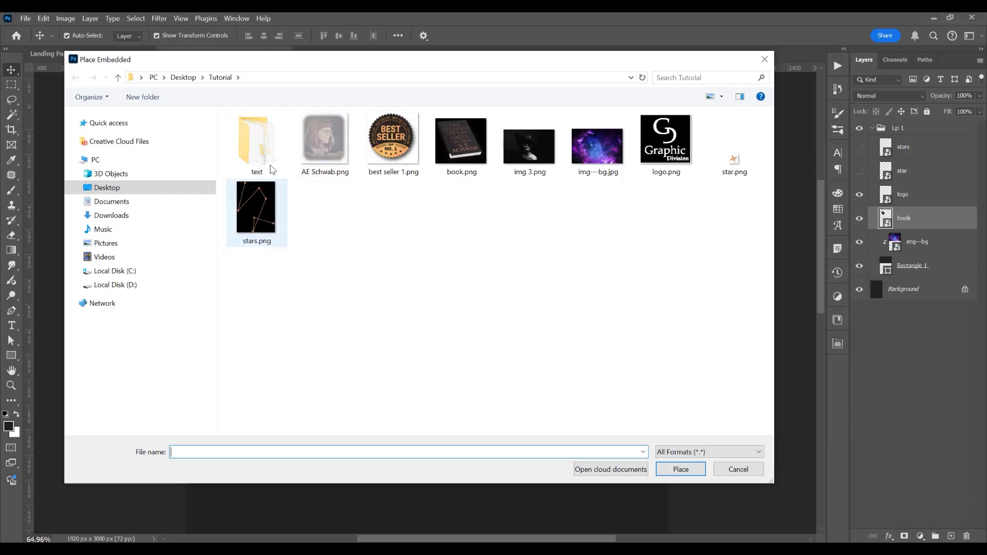
{"action": "double_click", "coordinate": [256, 146]}
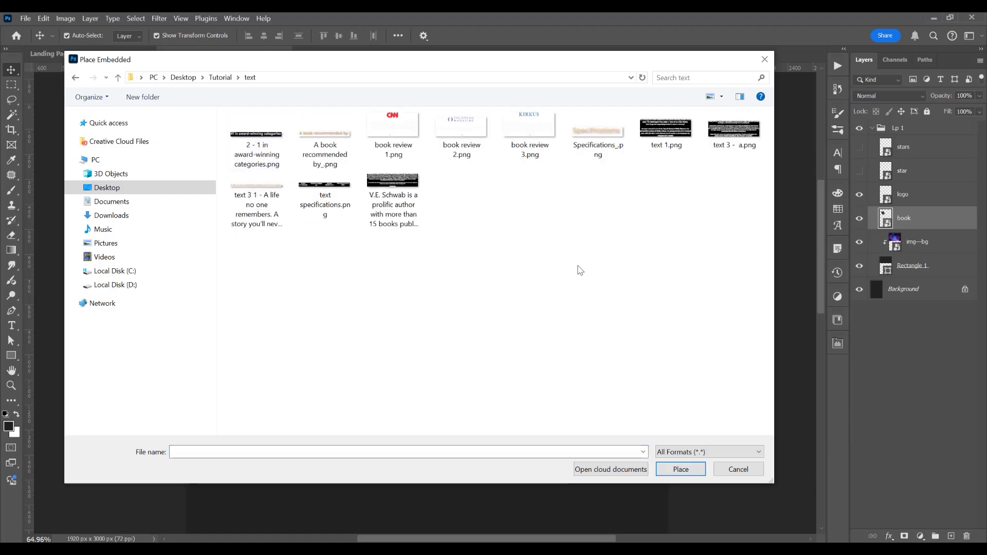
{"action": "left_click", "coordinate": [666, 131]}
{"action": "left_click", "coordinate": [680, 470]}
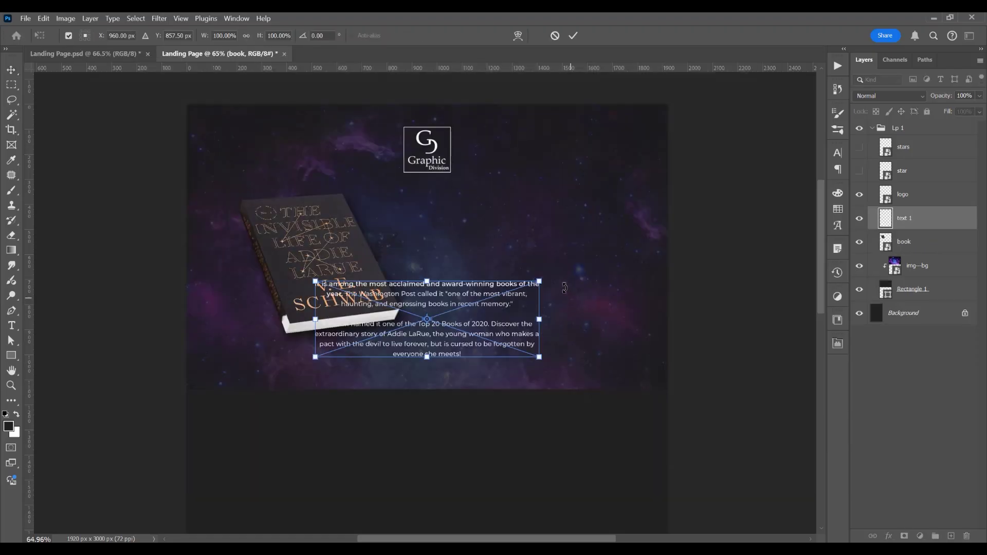
{"action": "left_click_drag", "start_coordinate": [475, 327], "coordinate": [571, 283]}
{"action": "left_click", "coordinate": [573, 35]}
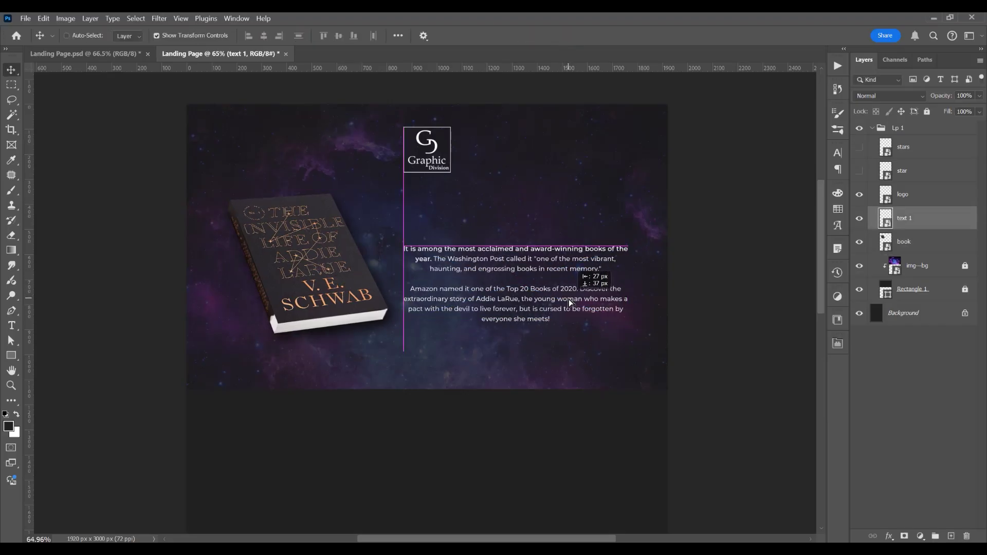
Add the title text "The invisible life of Addie Larue" in Montserrat at 53 px between the logo and the paragraph.
{"action": "left_click", "coordinate": [483, 207]}
{"action": "scroll", "coordinate": [484, 207], "scroll_direction": "up", "scroll_amount": 3}
{"action": "left_click_drag", "start_coordinate": [542, 212], "coordinate": [544, 225]}
{"action": "left_click", "coordinate": [544, 225]}
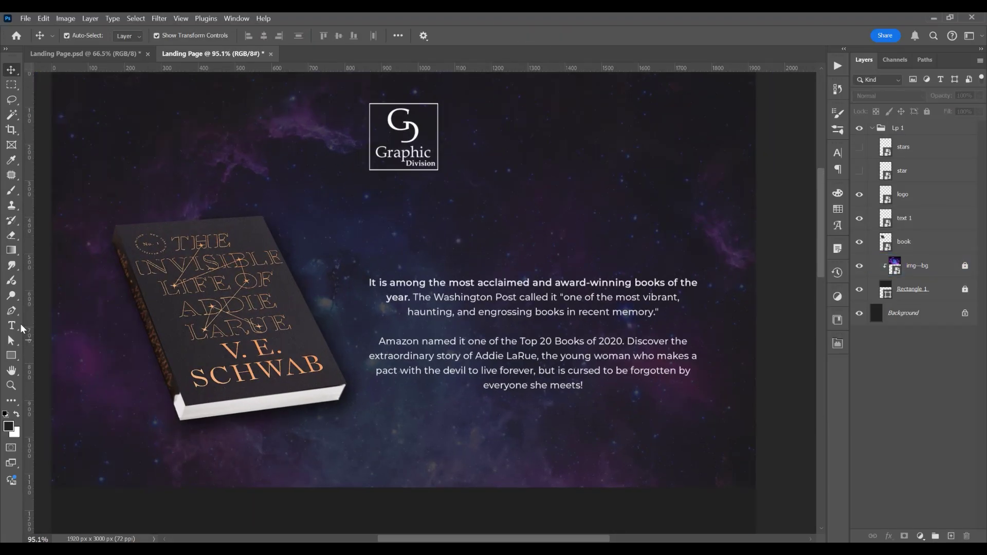
{"action": "left_click", "coordinate": [17, 327]}
{"action": "left_click", "coordinate": [417, 219]}
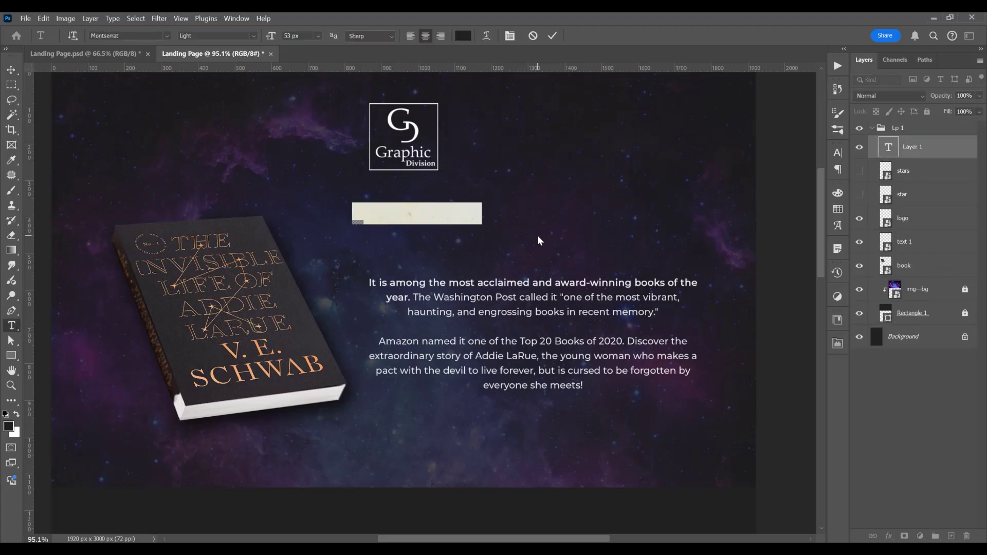
{"action": "key", "text": "ctrl+v"}
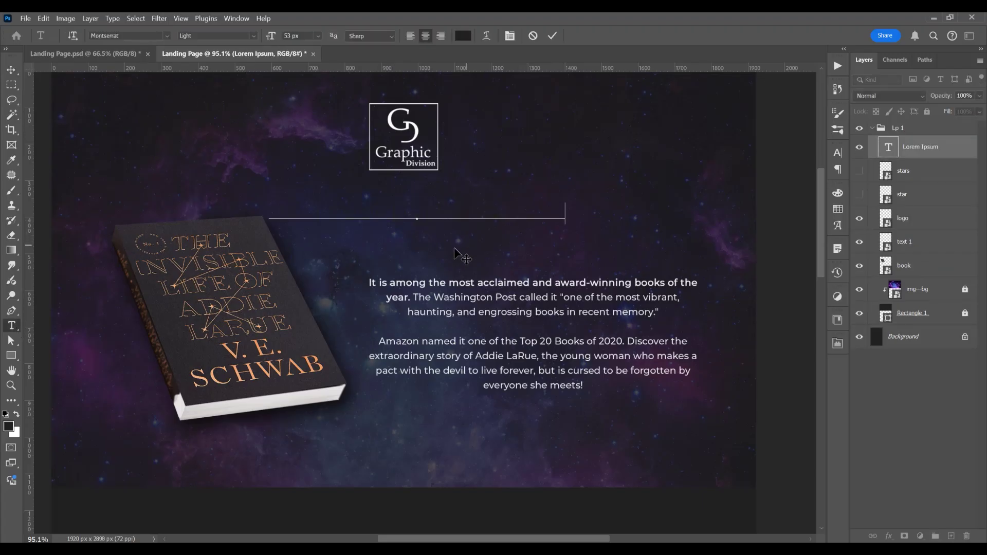
{"action": "left_click", "coordinate": [556, 36]}
{"action": "left_click", "coordinate": [11, 69]}
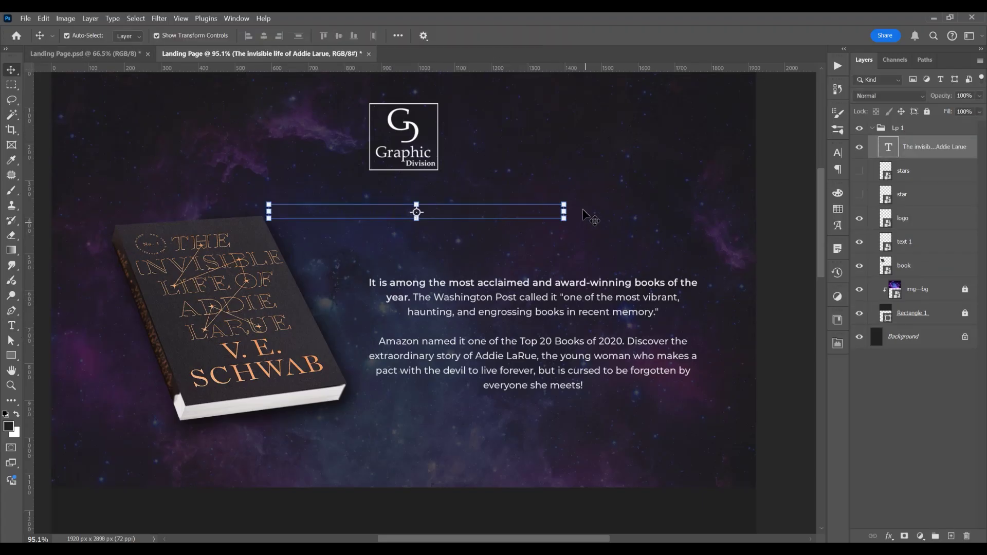
Place the title, coloured orange, centred above the paragraph and set its font weight to SemiBold.
{"action": "left_click_drag", "start_coordinate": [527, 215], "coordinate": [529, 216]}
{"action": "left_click_drag", "start_coordinate": [529, 216], "coordinate": [608, 222]}
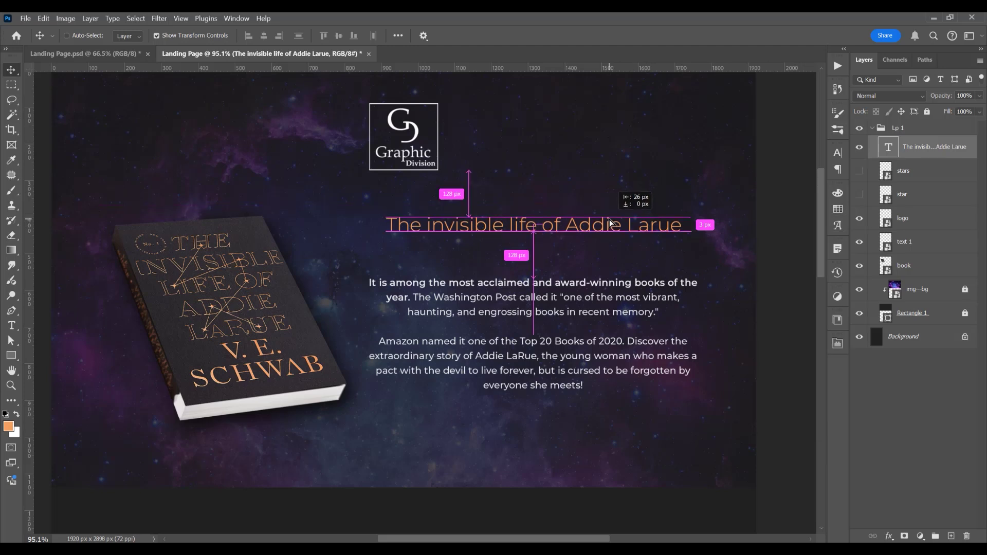
{"action": "left_click", "coordinate": [837, 153]}
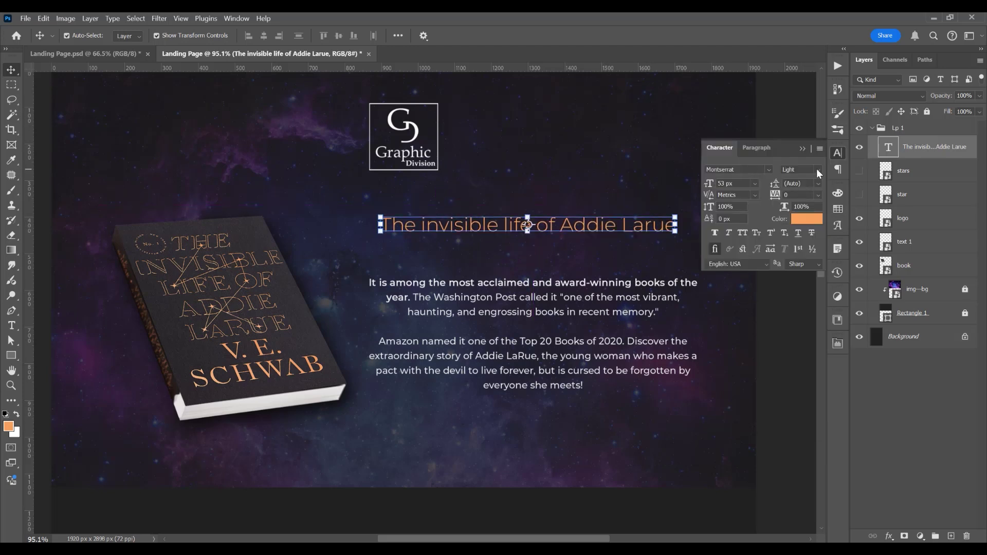
{"action": "left_click", "coordinate": [818, 169]}
{"action": "left_click", "coordinate": [797, 271]}
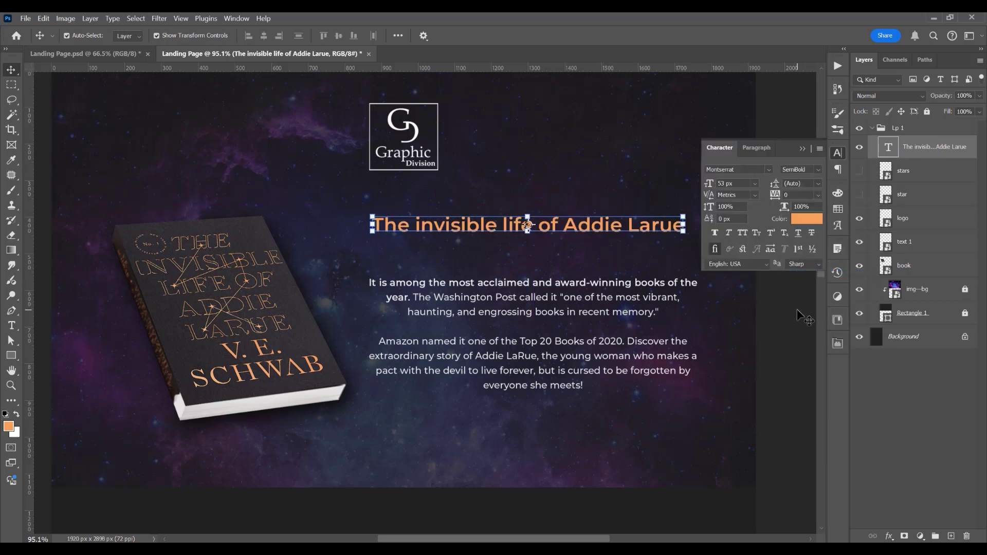
Apply a Bevel & Emboss effect to the title and inspect the letter edges up close.
{"action": "left_click", "coordinate": [889, 536]}
{"action": "left_click", "coordinate": [910, 438]}
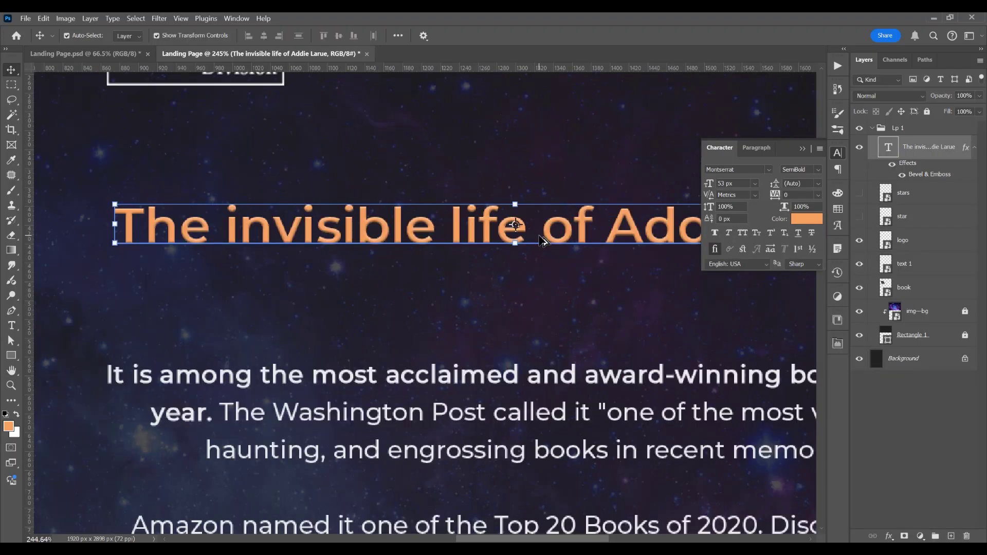
{"action": "scroll", "coordinate": [539, 240], "scroll_direction": "up", "scroll_amount": 5}
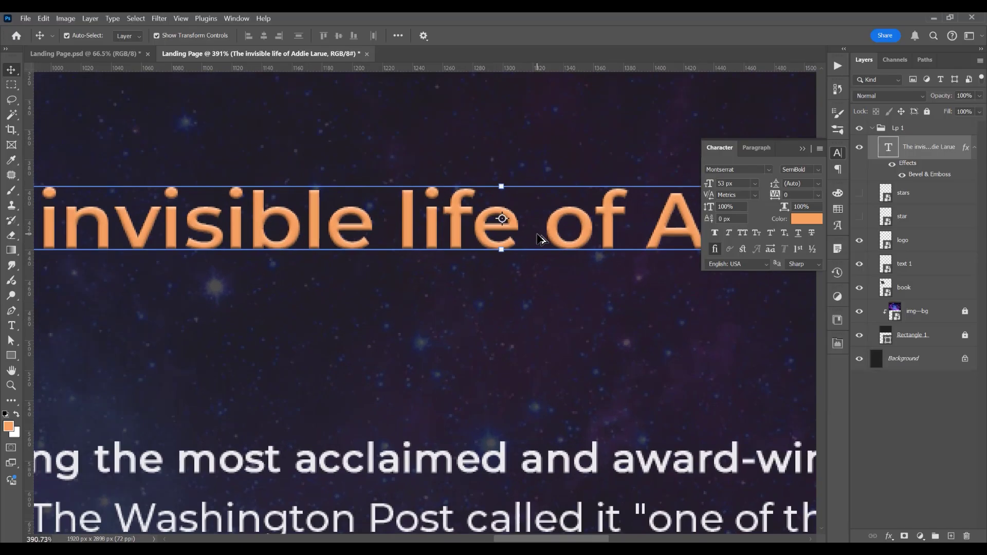
{"action": "scroll", "coordinate": [539, 240], "scroll_direction": "down", "scroll_amount": 5}
{"action": "scroll", "coordinate": [539, 240], "scroll_direction": "up", "scroll_amount": 5}
{"action": "scroll", "coordinate": [539, 240], "scroll_direction": "down", "scroll_amount": 4}
Add a Drop Shadow effect to the title alongside its Bevel & Emboss.
{"action": "double_click", "coordinate": [933, 174]}
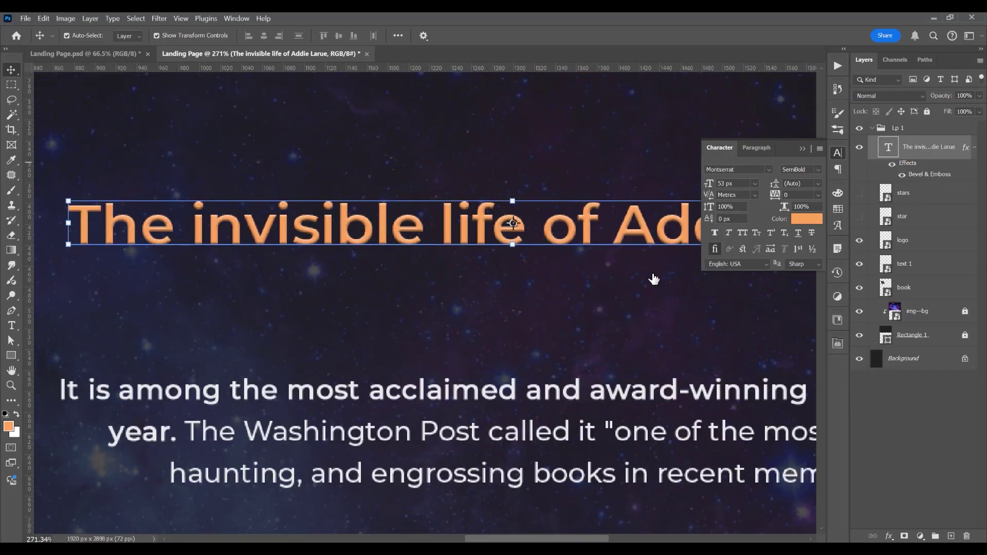
{"action": "left_click", "coordinate": [391, 480]}
{"action": "left_click_drag", "start_coordinate": [504, 249], "coordinate": [694, 272]}
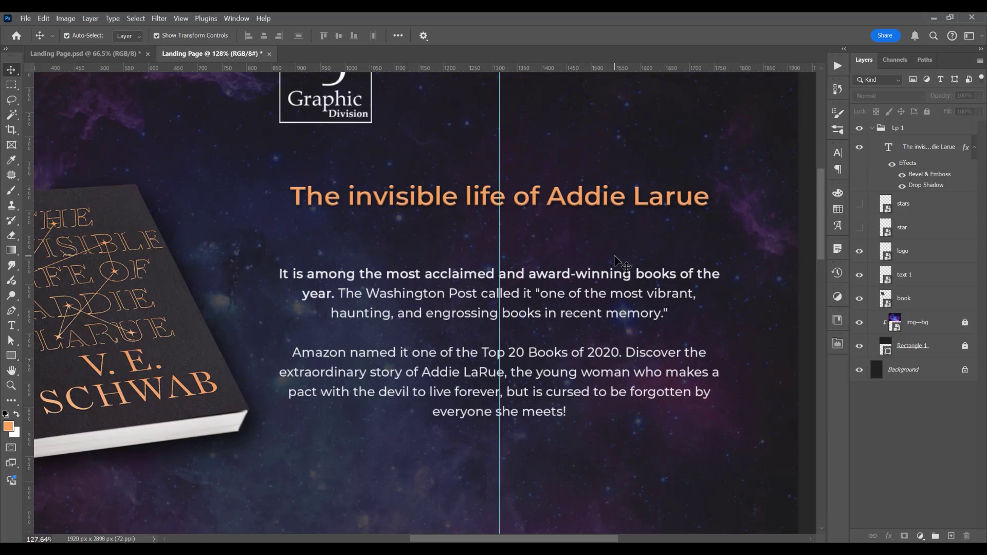
Duplicate the title directly below the original and hide the copy's layer effects.
{"action": "left_click_drag", "start_coordinate": [583, 190], "coordinate": [583, 226]}
{"action": "scroll", "coordinate": [514, 208], "scroll_direction": "up", "scroll_amount": 3}
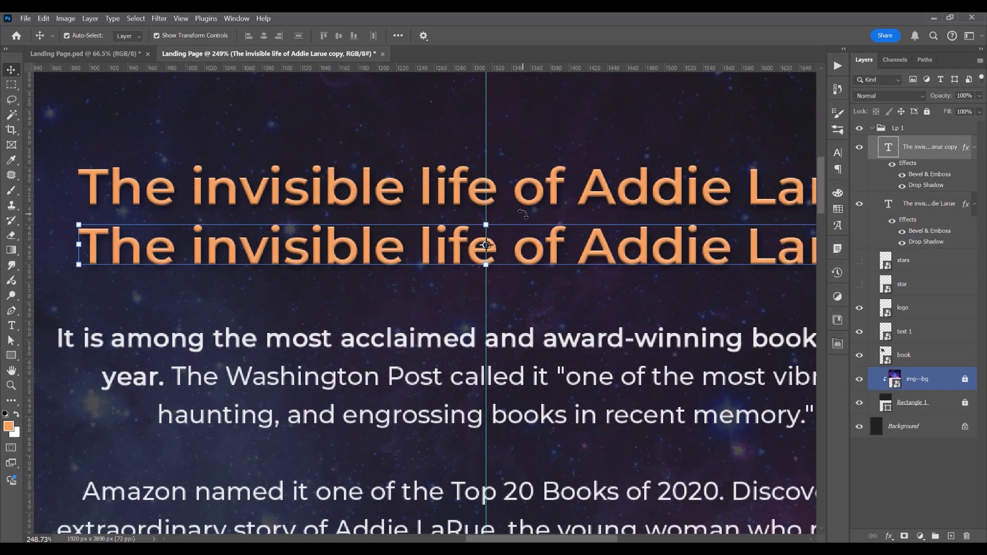
{"action": "left_click", "coordinate": [892, 164]}
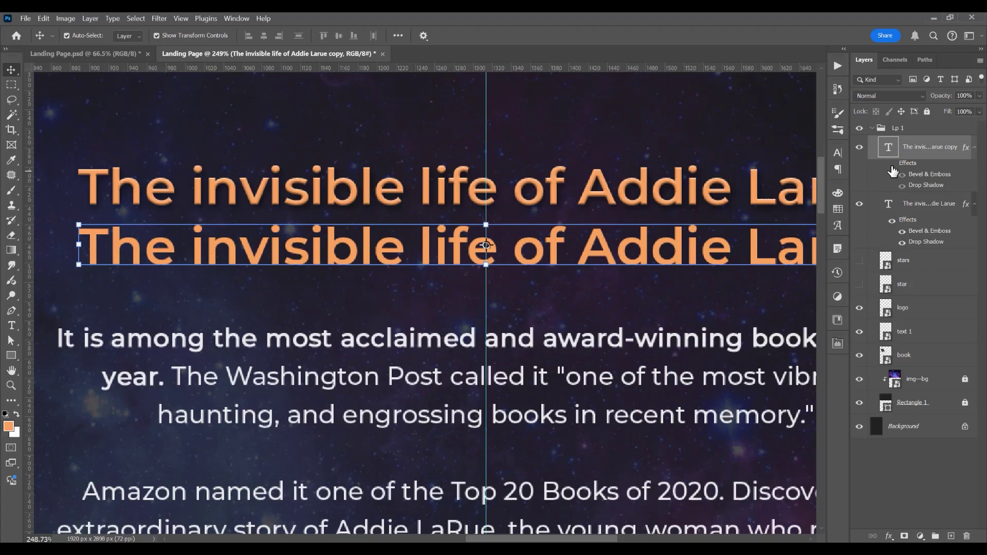
Change the text colour of the title copy to white.
{"action": "left_click", "coordinate": [834, 154]}
{"action": "left_click", "coordinate": [807, 219]}
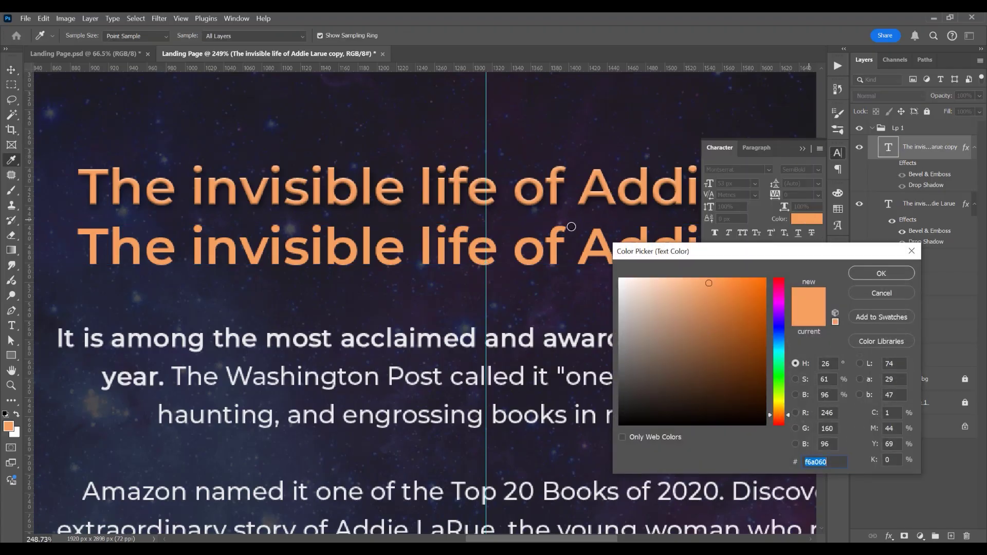
{"action": "left_click_drag", "start_coordinate": [571, 226], "coordinate": [571, 226]}
{"action": "left_click", "coordinate": [871, 275]}
{"action": "left_click", "coordinate": [802, 148]}
Replace the white copy's text with "International Bestseller".
{"action": "double_click", "coordinate": [576, 244]}
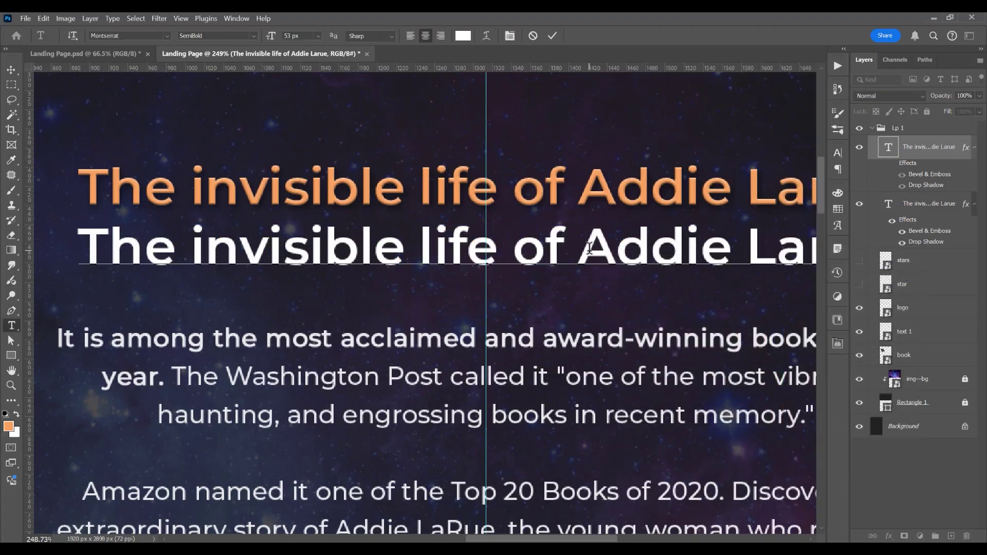
{"action": "key", "text": "ctrl+a"}
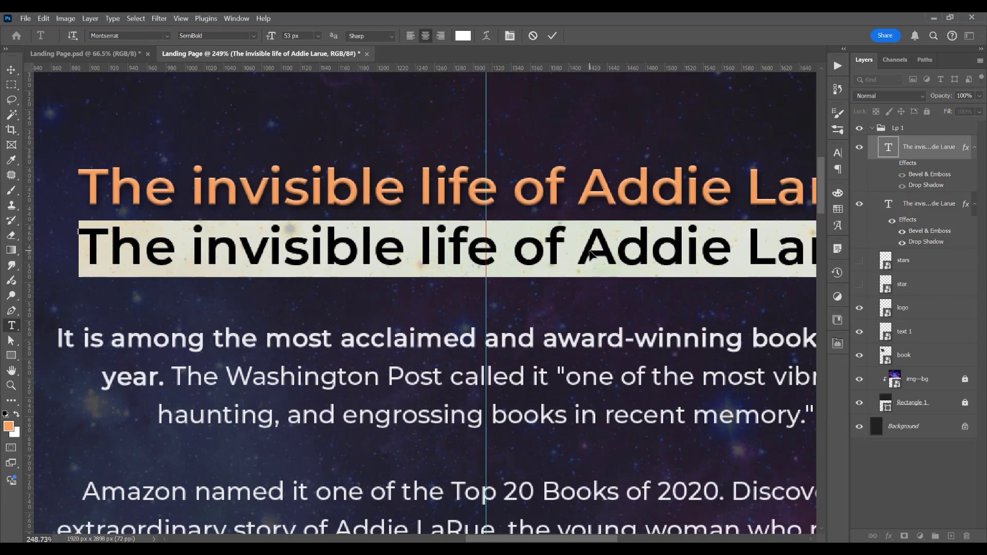
{"action": "type", "text": "International Be"}
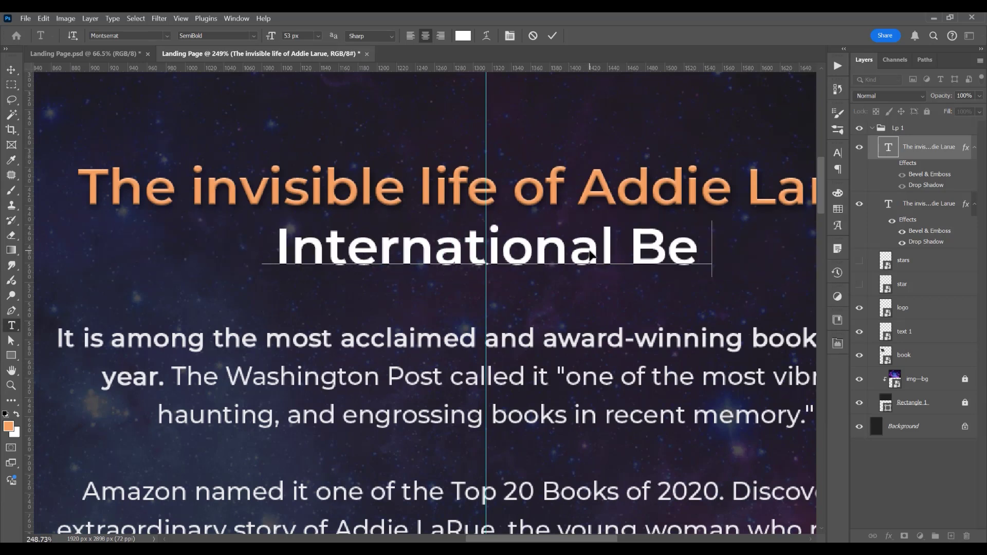
{"action": "type", "text": "stseller"}
{"action": "key", "text": "ctrl+Return"}
{"action": "key", "text": "v"}
Set the International Bestseller subtitle to 45 px with the Medium font weight.
{"action": "left_click", "coordinate": [838, 153]}
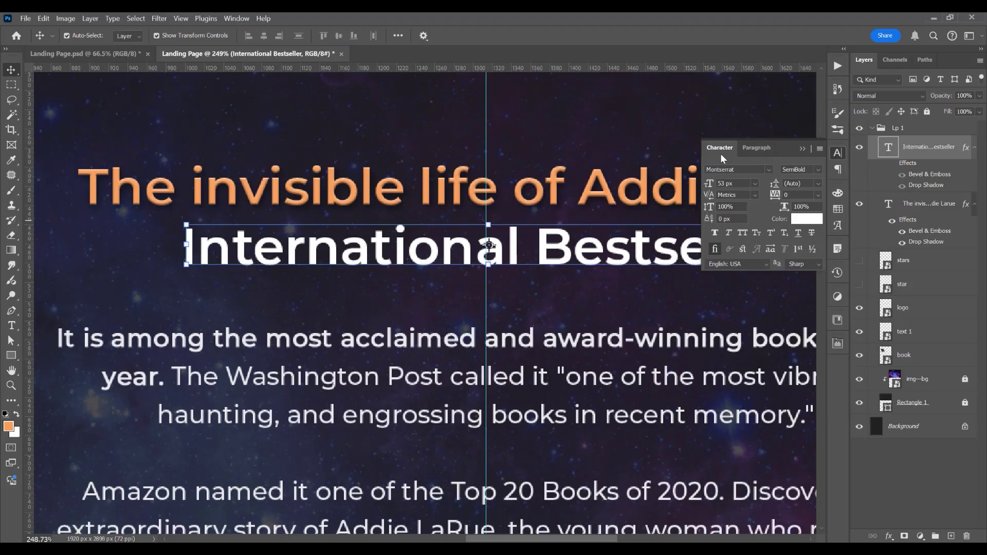
{"action": "left_click", "coordinate": [725, 182]}
{"action": "left_click", "coordinate": [684, 185]}
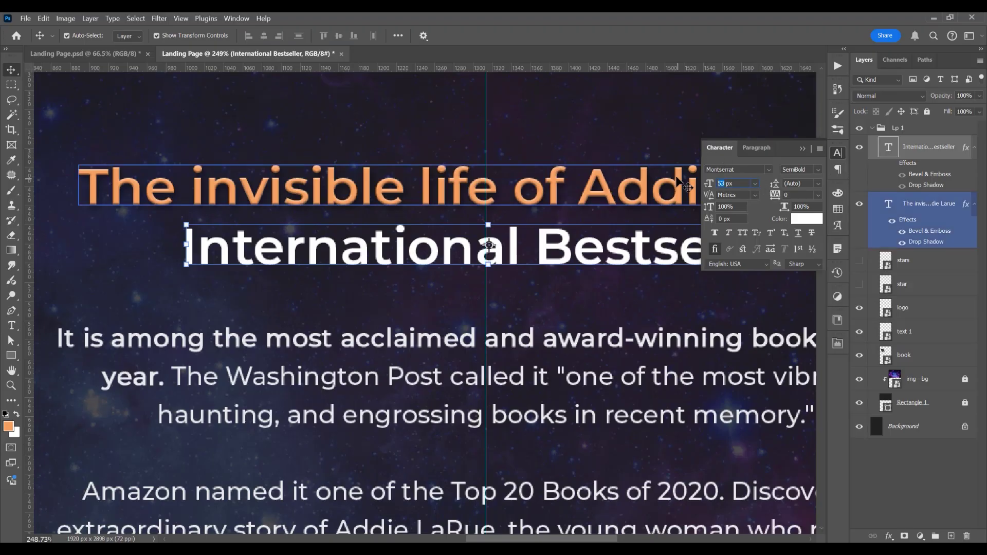
{"action": "type", "text": "45"}
{"action": "key", "text": "Return"}
{"action": "left_click", "coordinate": [818, 170]}
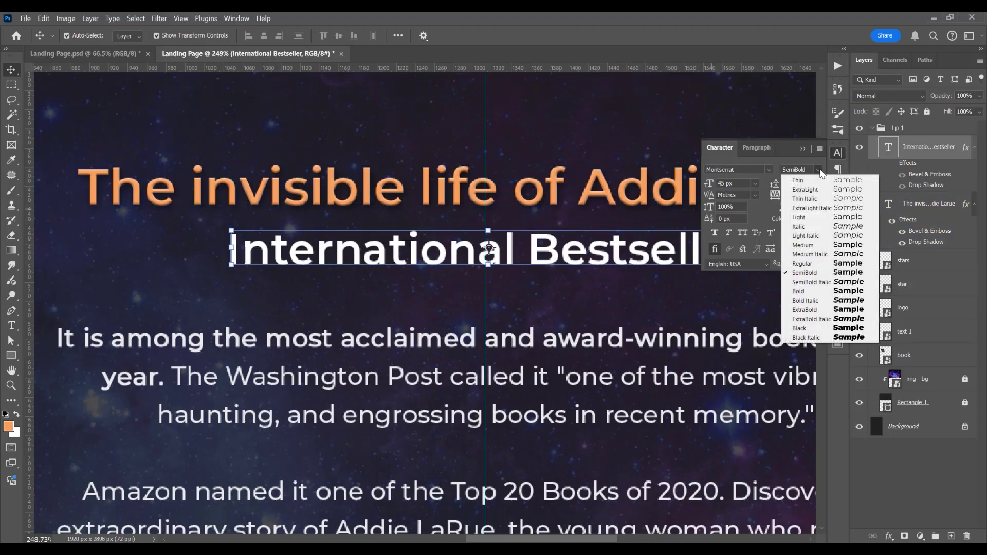
{"action": "left_click", "coordinate": [808, 260]}
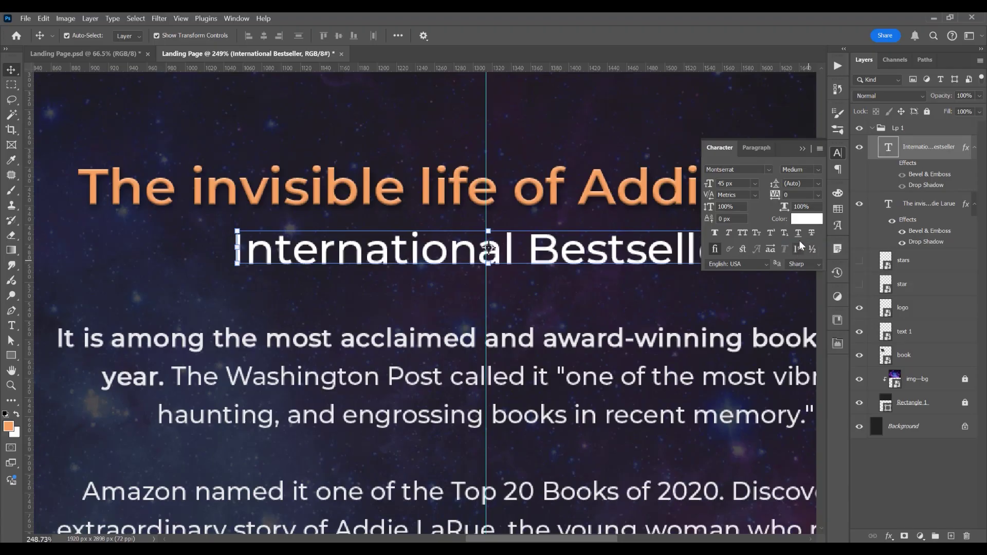
{"action": "left_click", "coordinate": [804, 149]}
Show the star layer and place the star just before the word "International" in the subtitle.
{"action": "scroll", "coordinate": [518, 220], "scroll_direction": "down", "scroll_amount": 5}
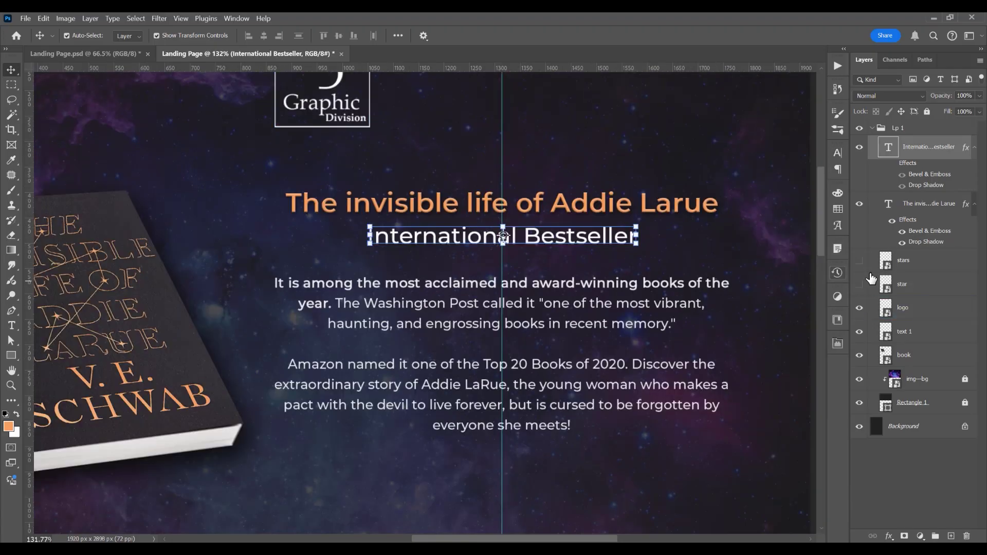
{"action": "left_click", "coordinate": [902, 285]}
{"action": "left_click_drag", "start_coordinate": [322, 504], "coordinate": [354, 238]}
{"action": "scroll", "coordinate": [369, 238], "scroll_direction": "up", "scroll_amount": 10}
{"action": "key", "text": "Right"}
{"action": "key", "text": "Right"}
{"action": "key", "text": "Right"}
{"action": "key", "text": "Right"}
{"action": "key", "text": "Right"}
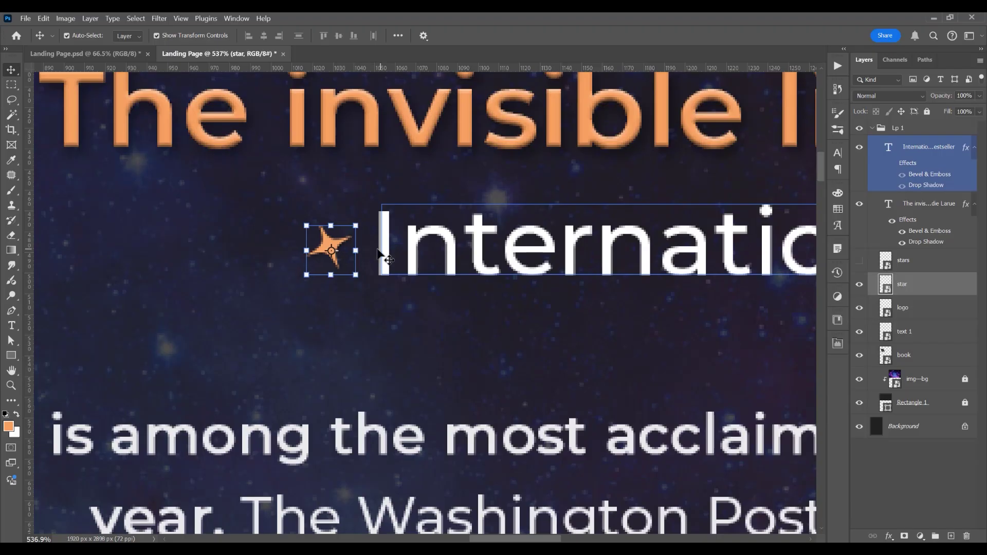
Select the star and the subtitle together and centre them on the vertical guide under the title.
{"action": "left_click", "coordinate": [383, 258], "text": "shift"}
{"action": "scroll", "coordinate": [388, 261], "scroll_direction": "down", "scroll_amount": 6}
{"action": "key", "text": "shift+Right"}
{"action": "key", "text": "shift+Right"}
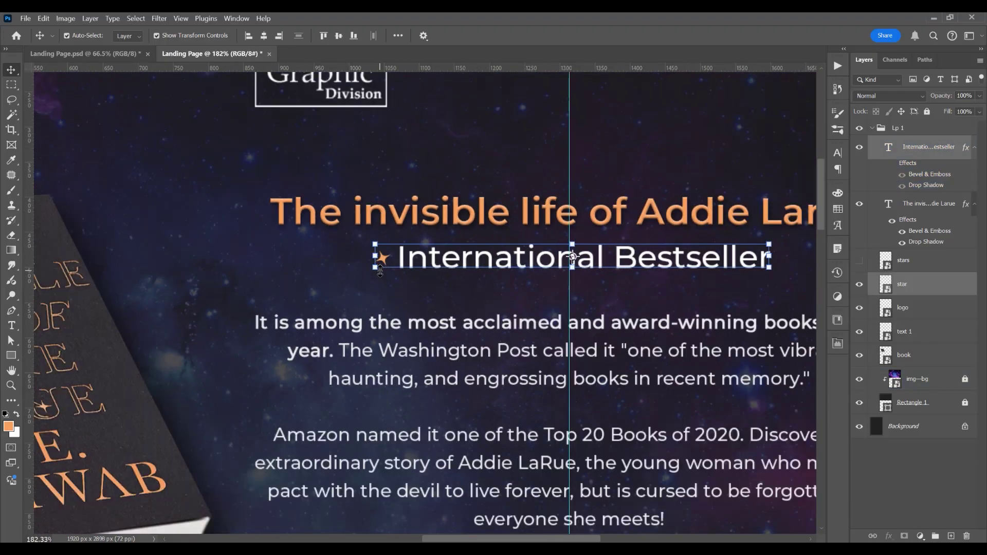
{"action": "key", "text": "Left"}
{"action": "key", "text": "Left"}
{"action": "key", "text": "Left"}
{"action": "key", "text": "Left"}
{"action": "key", "text": "Left"}
{"action": "key", "text": "Right"}
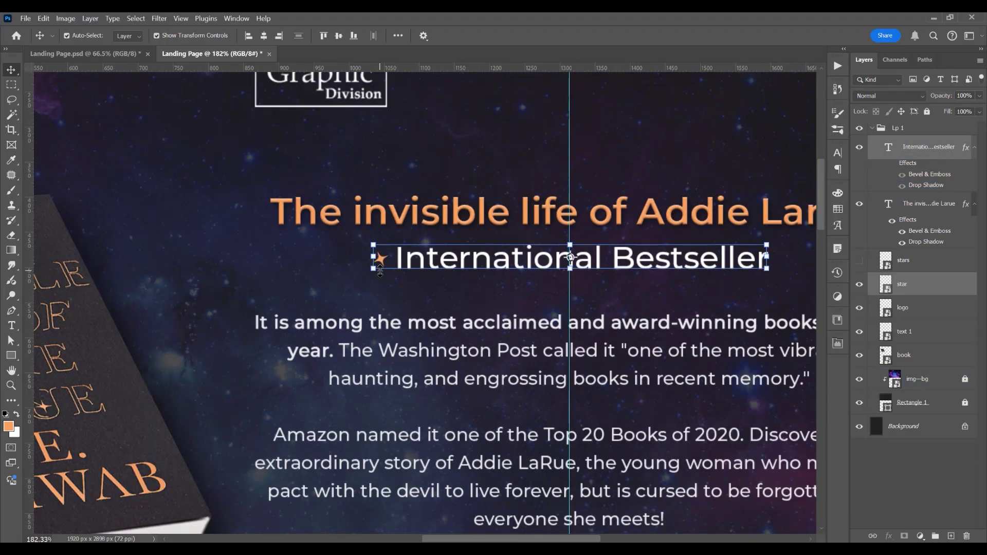
{"action": "scroll", "coordinate": [383, 251], "scroll_direction": "down", "scroll_amount": 3}
{"action": "left_click", "coordinate": [557, 156]}
{"action": "scroll", "coordinate": [558, 206], "scroll_direction": "down", "scroll_amount": 2}
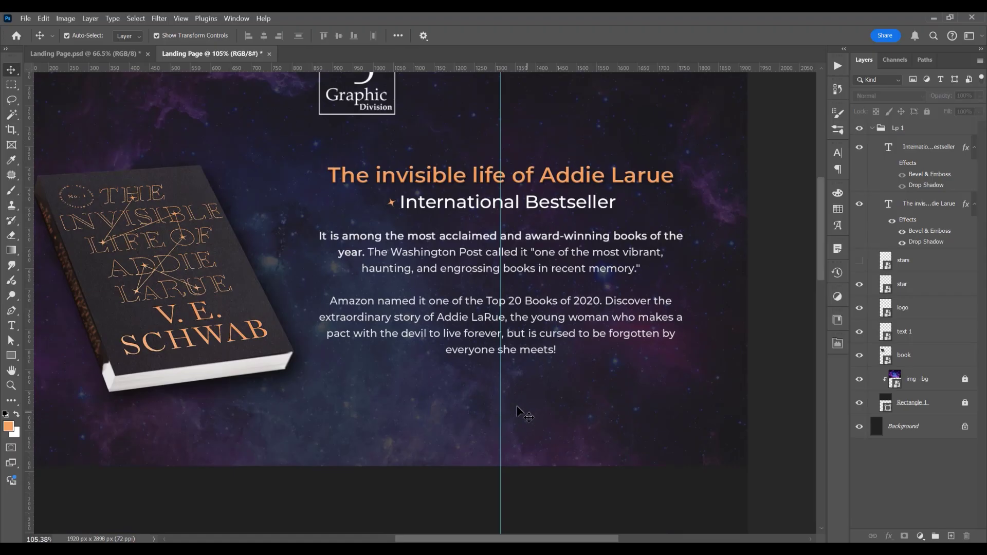
Draw an orange rounded rectangle as a button below the paragraph and nudge it into place, centred on the vertical guide.
{"action": "scroll", "coordinate": [501, 400], "scroll_direction": "up", "scroll_amount": 3}
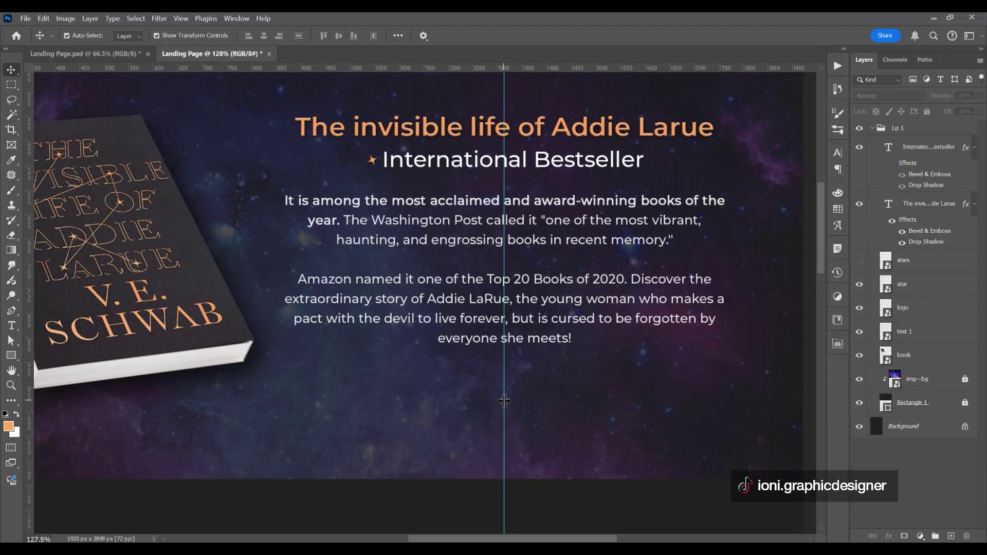
{"action": "left_click", "coordinate": [11, 355]}
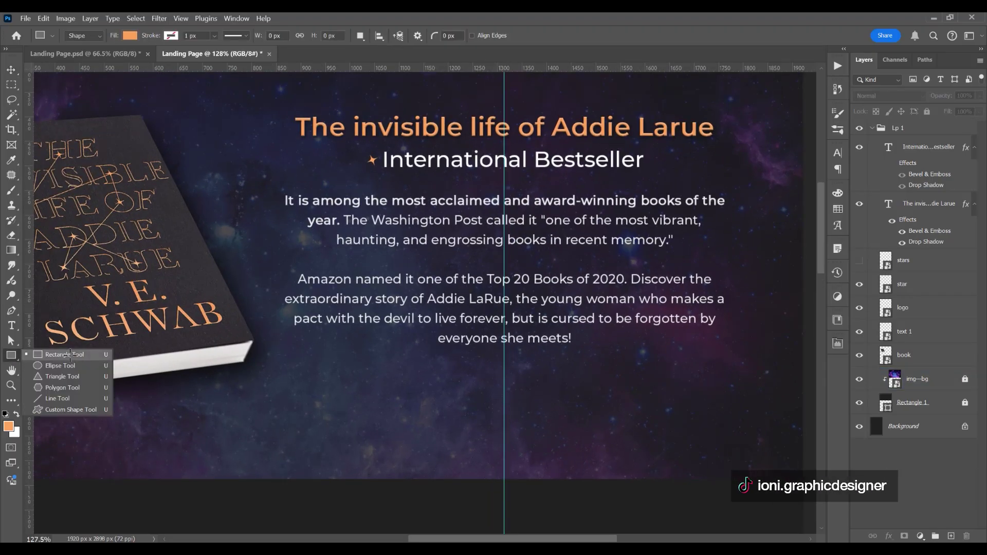
{"action": "left_click", "coordinate": [70, 355]}
{"action": "left_click_drag", "start_coordinate": [445, 383], "coordinate": [563, 409]}
{"action": "key", "text": "v"}
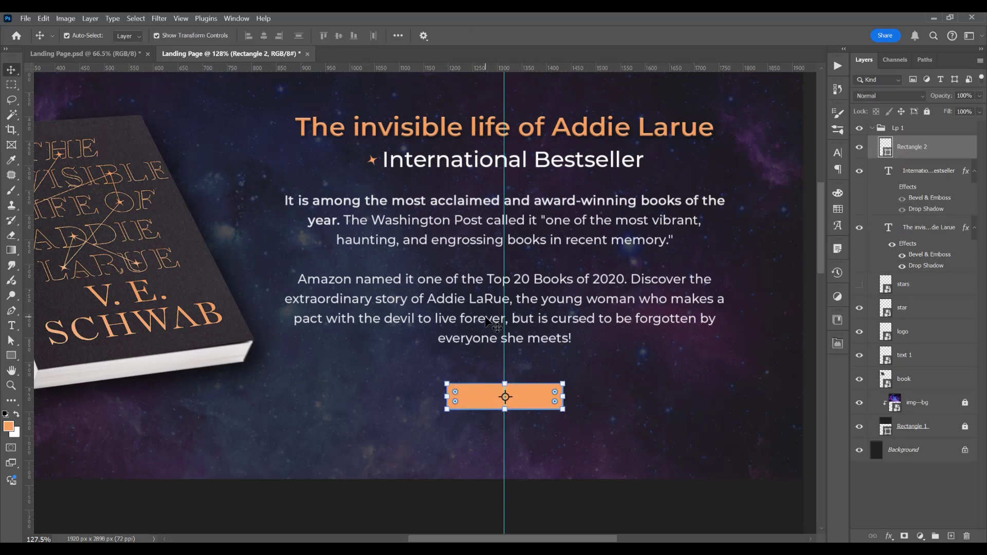
{"action": "key", "text": "Down"}
{"action": "key", "text": "Down"}
{"action": "key", "text": "Down"}
{"action": "key", "text": "Left"}
{"action": "key", "text": "Down"}
{"action": "key", "text": "Down"}
{"action": "key", "text": "Down"}
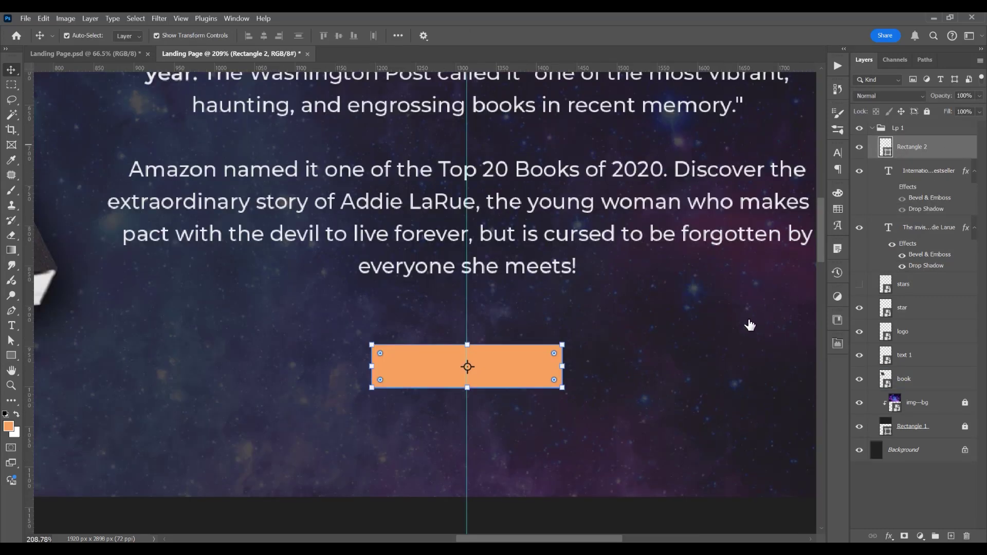
Apply Bevel & Emboss with a size of 6 px and a Drop Shadow to the orange button rectangle.
{"action": "left_click", "coordinate": [492, 313]}
{"action": "left_click_drag", "start_coordinate": [551, 248], "coordinate": [681, 214]}
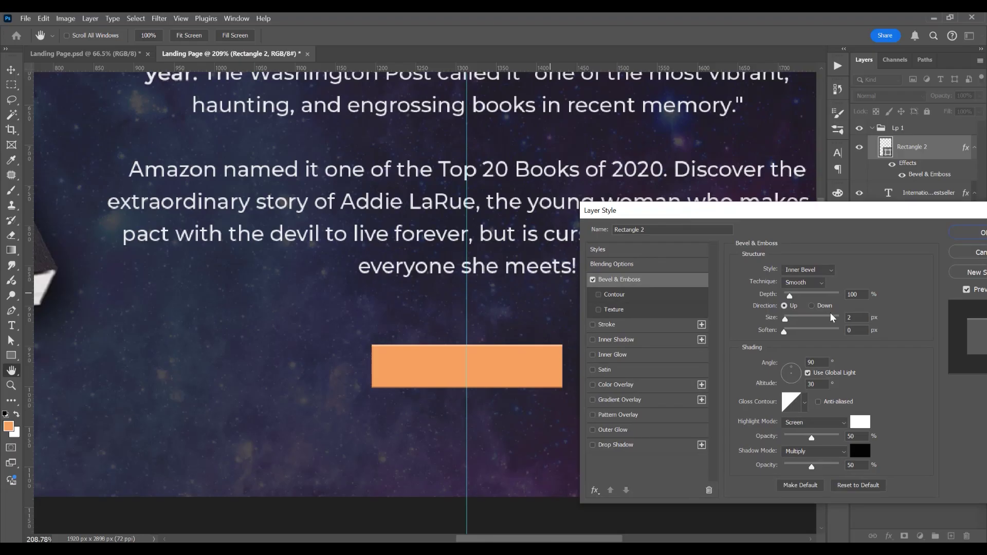
{"action": "left_click_drag", "start_coordinate": [854, 319], "coordinate": [806, 317]}
{"action": "type", "text": "6"}
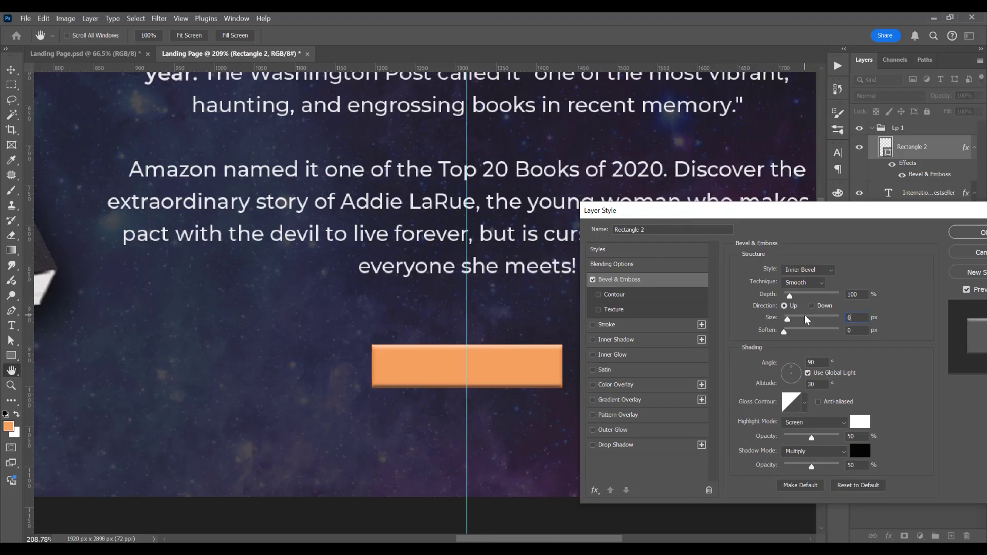
{"action": "left_click", "coordinate": [612, 444]}
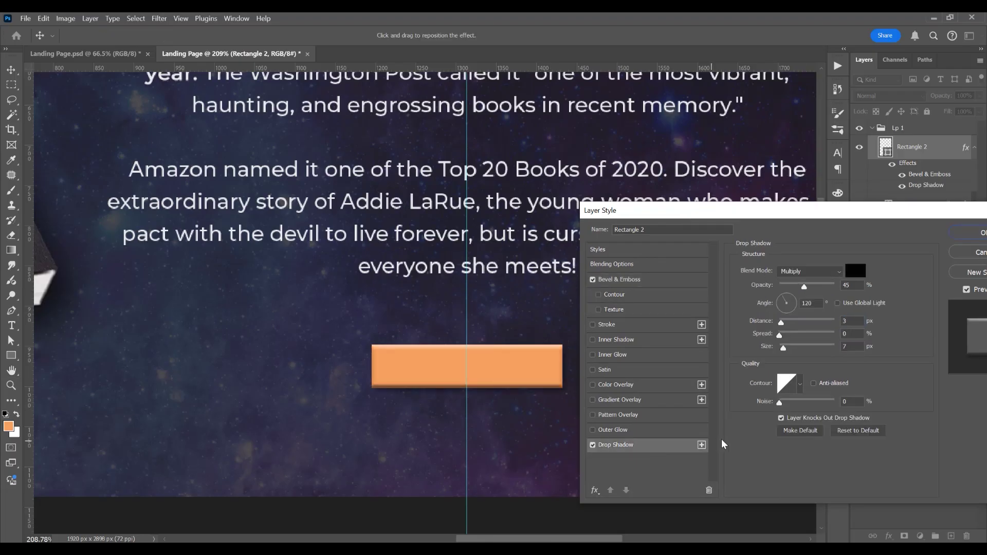
{"action": "key", "text": "Return"}
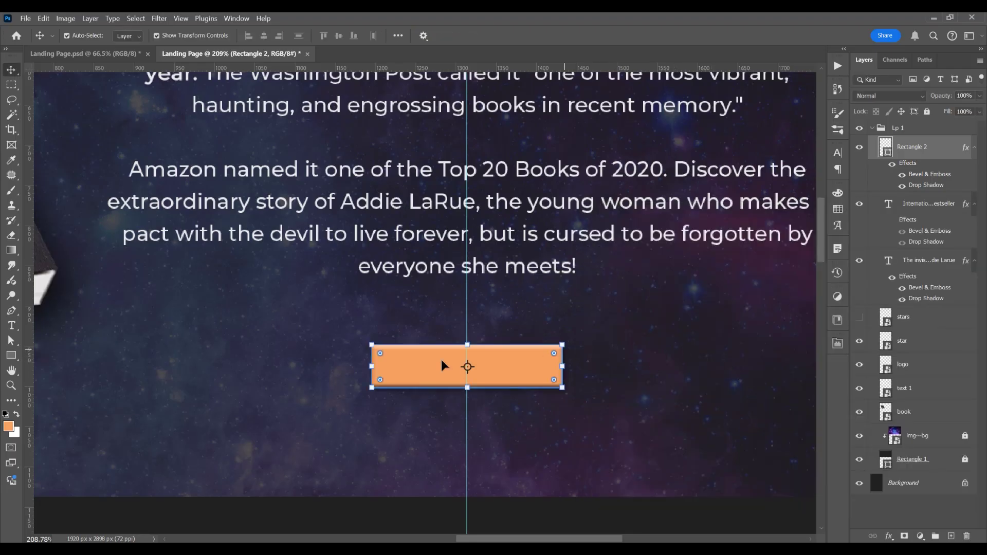
Duplicate the "International Bestseller" subtitle onto the orange button and replace the copy's text with "Buy Now".
{"action": "scroll", "coordinate": [443, 365], "scroll_direction": "down", "scroll_amount": 5}
{"action": "scroll", "coordinate": [443, 365], "scroll_direction": "up", "scroll_amount": 2}
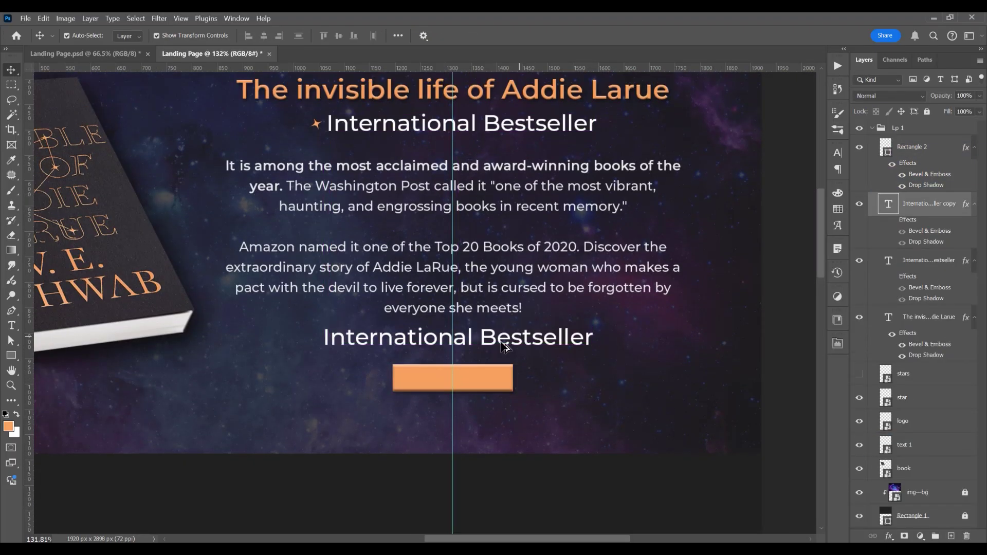
{"action": "scroll", "coordinate": [443, 334], "scroll_direction": "up", "scroll_amount": 3}
{"action": "left_click_drag", "start_coordinate": [549, 332], "coordinate": [549, 391]}
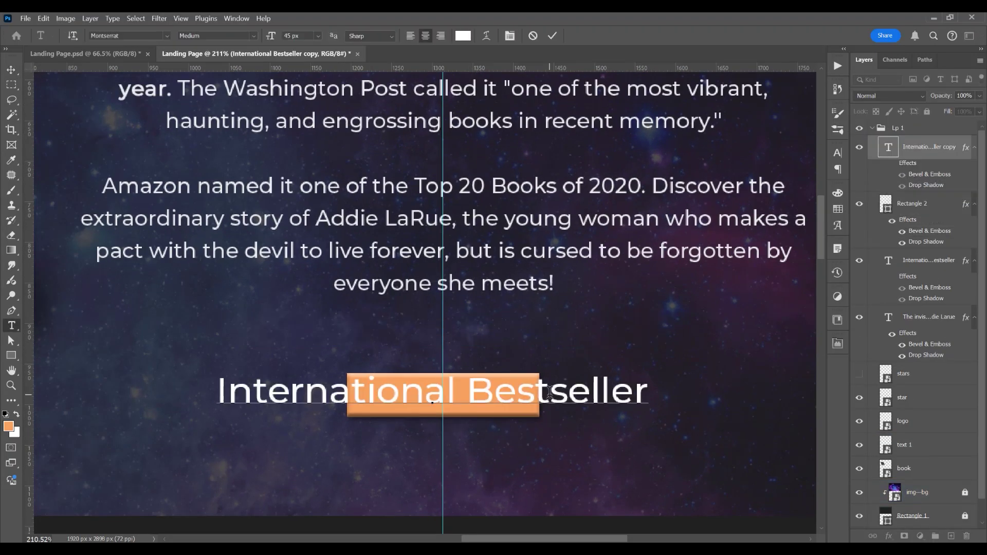
{"action": "key", "text": "ctrl+a"}
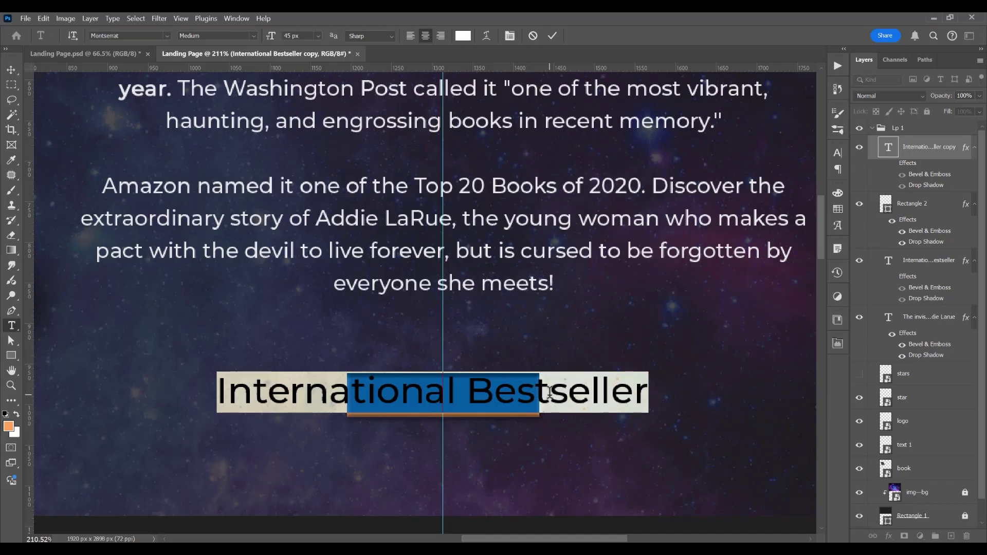
{"action": "type", "text": "Buy "}
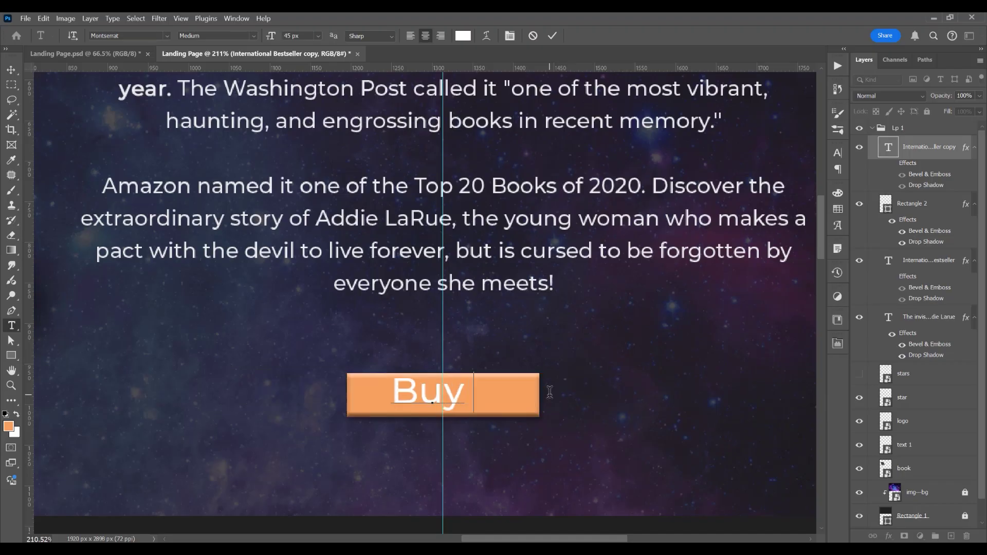
{"action": "type", "text": "Now"}
{"action": "key", "text": "ctrl+Return"}
{"action": "key", "text": "v"}
Format the "Buy Now" text in black (#000000) at 32 px and centre it on the orange button.
{"action": "left_click", "coordinate": [837, 152]}
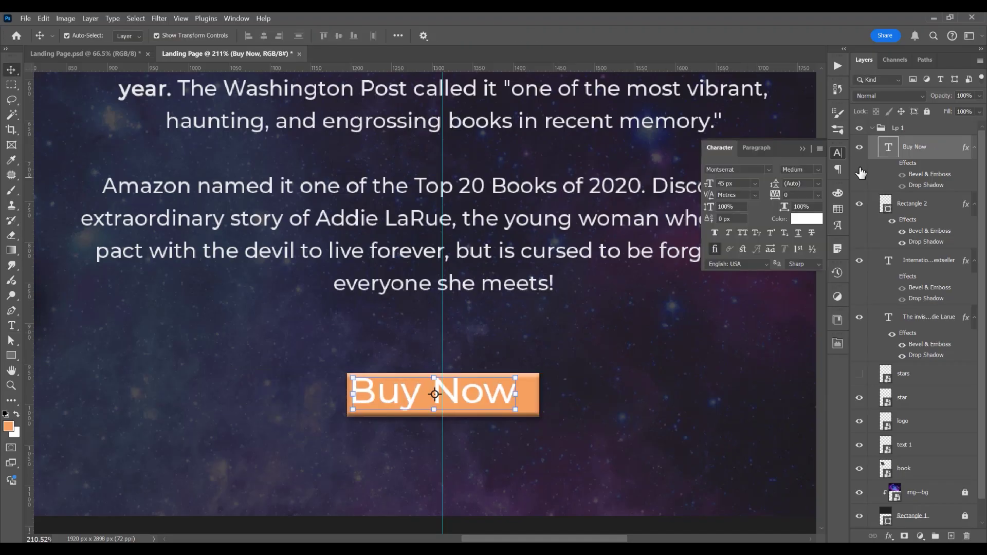
{"action": "left_click", "coordinate": [817, 219]}
{"action": "left_click_drag", "start_coordinate": [642, 421], "coordinate": [572, 452]}
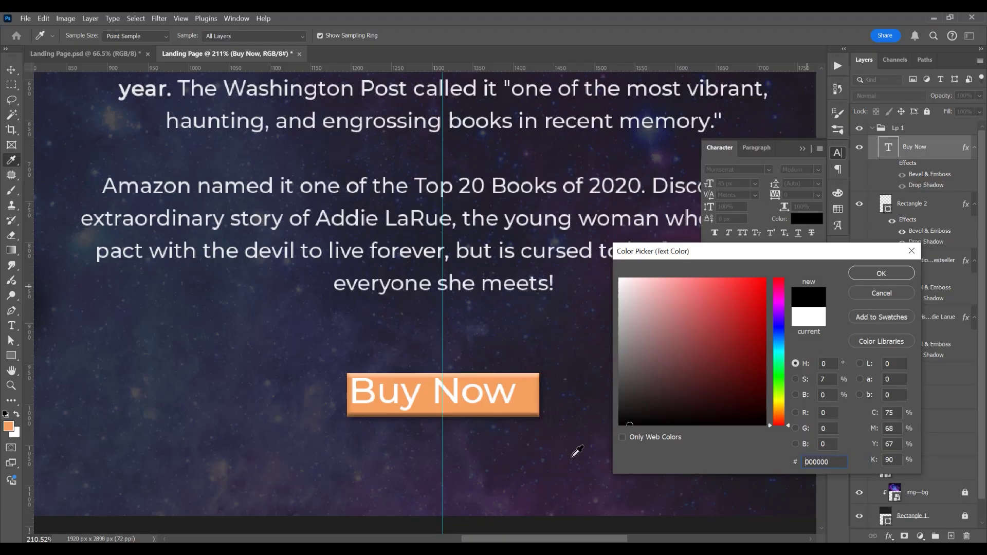
{"action": "left_click", "coordinate": [886, 273]}
{"action": "left_click", "coordinate": [755, 183]}
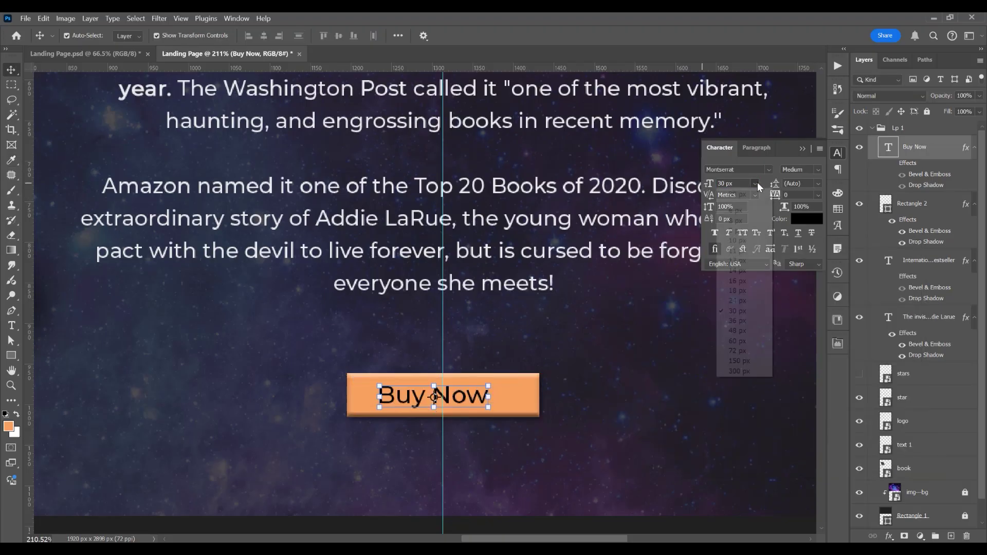
{"action": "left_click", "coordinate": [741, 338]}
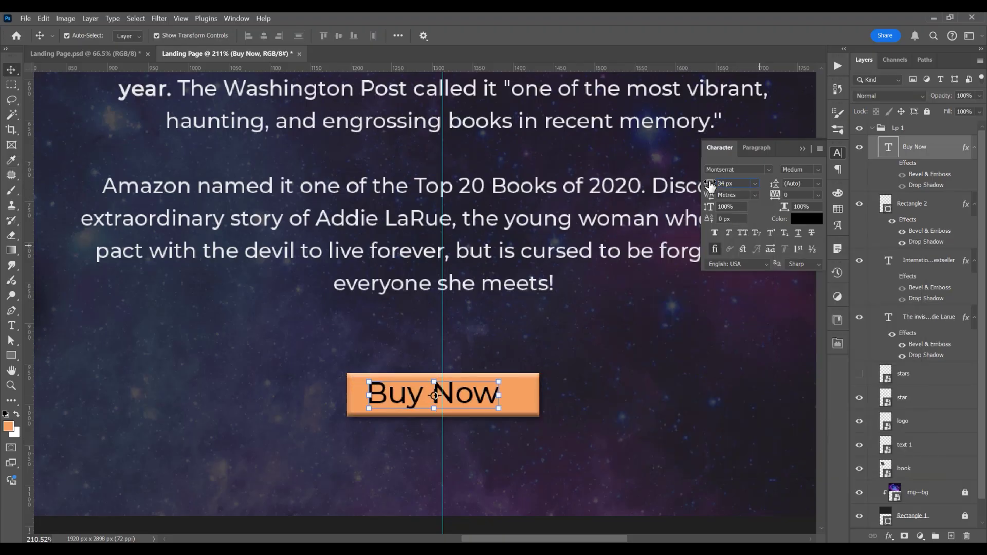
{"action": "left_click_drag", "start_coordinate": [710, 185], "coordinate": [707, 185]}
{"action": "left_click_drag", "start_coordinate": [471, 397], "coordinate": [483, 397]}
Duplicate the "Buy Now" text into the space above the button and colour the copy white (#ffffff).
{"action": "scroll", "coordinate": [373, 381], "scroll_direction": "up", "scroll_amount": 4}
{"action": "left_click_drag", "start_coordinate": [561, 410], "coordinate": [585, 325]}
{"action": "left_click", "coordinate": [806, 218]}
{"action": "left_click_drag", "start_coordinate": [643, 293], "coordinate": [617, 277]}
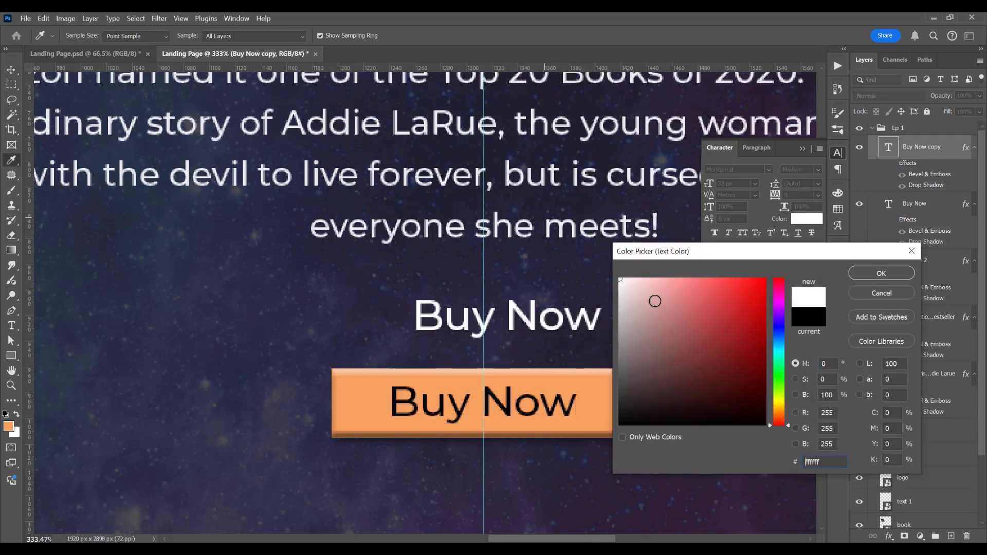
{"action": "left_click", "coordinate": [880, 273]}
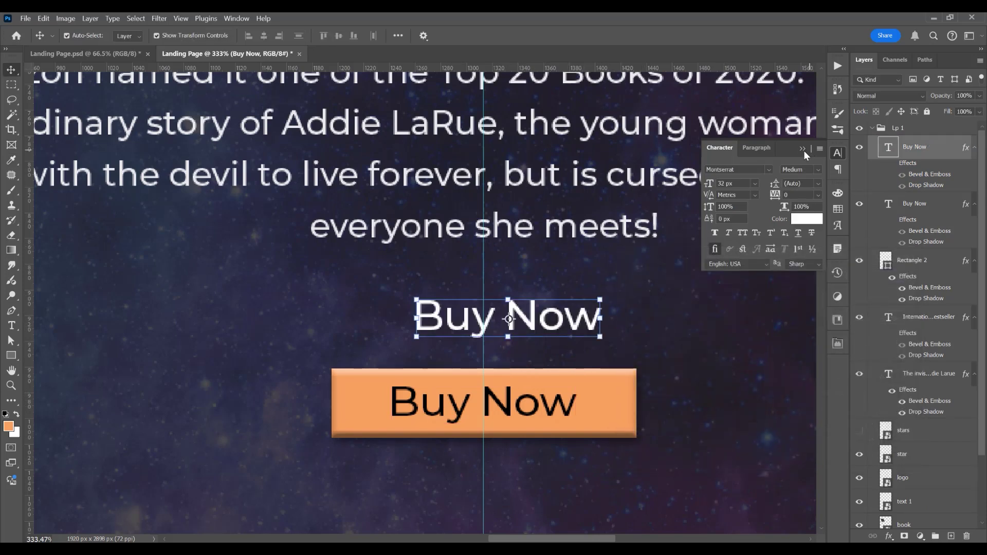
Replace the text of the white copy above the button with "10$".
{"action": "double_click", "coordinate": [583, 322]}
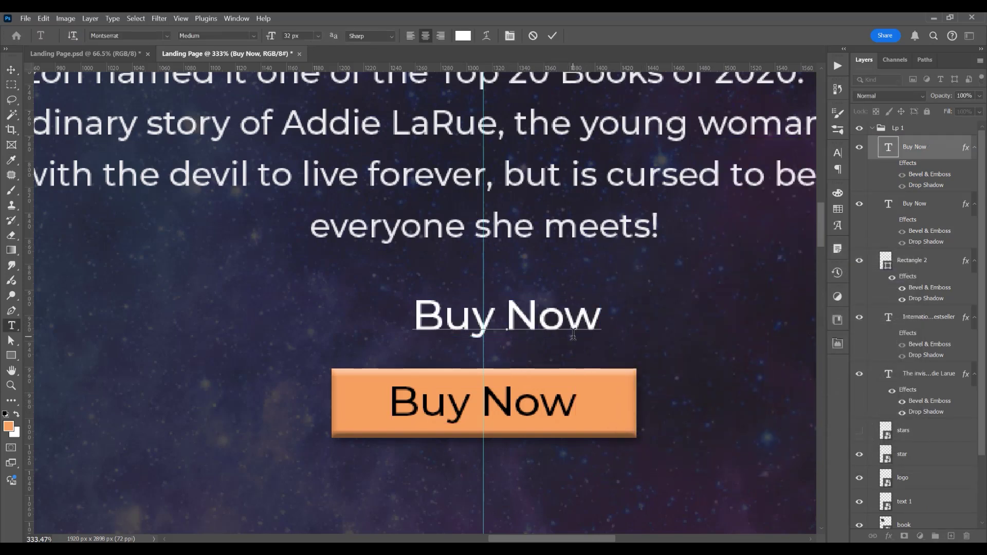
{"action": "type", "text": "10"}
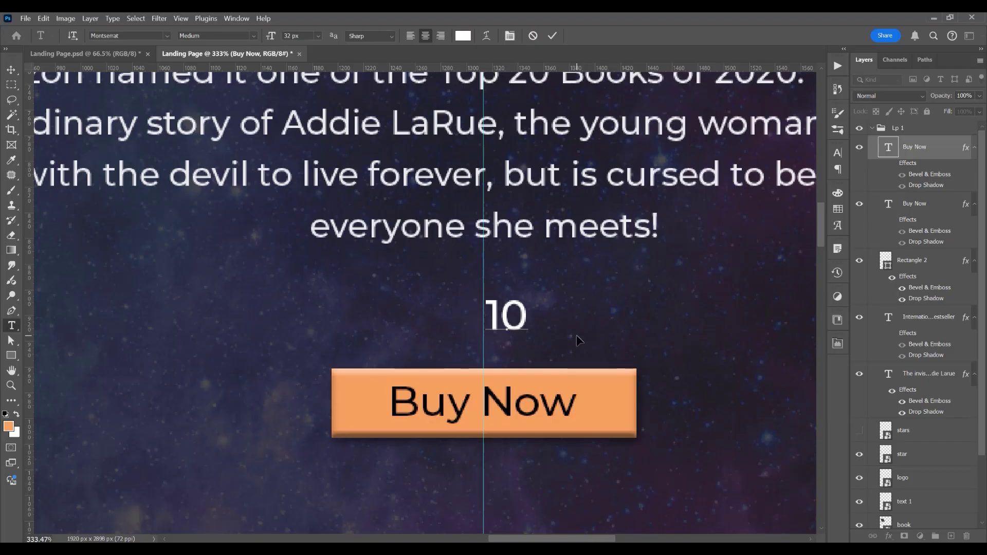
{"action": "type", "text": "$"}
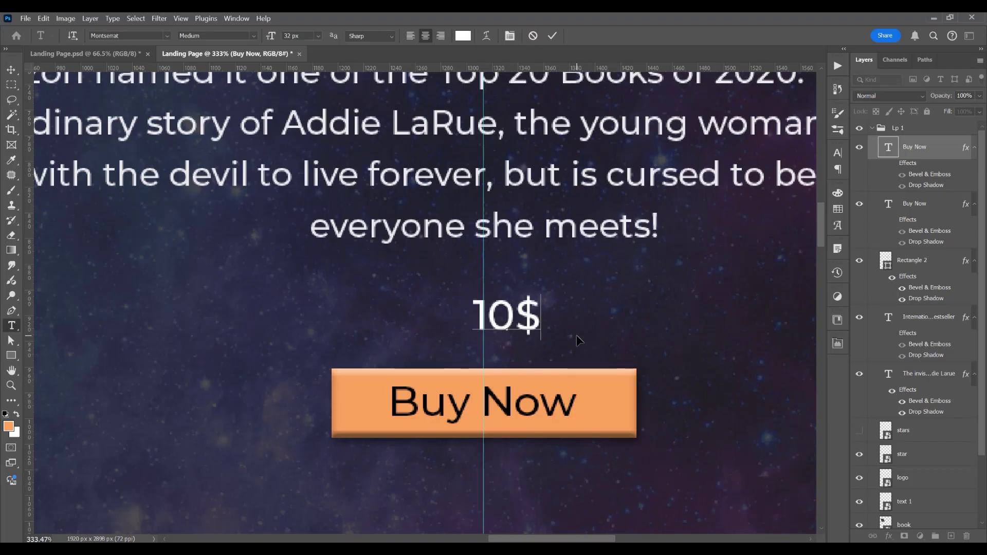
{"action": "left_click", "coordinate": [551, 34]}
{"action": "key", "text": "v"}
Set the 10$ price text to 70 px in the Bold style.
{"action": "left_click", "coordinate": [836, 152]}
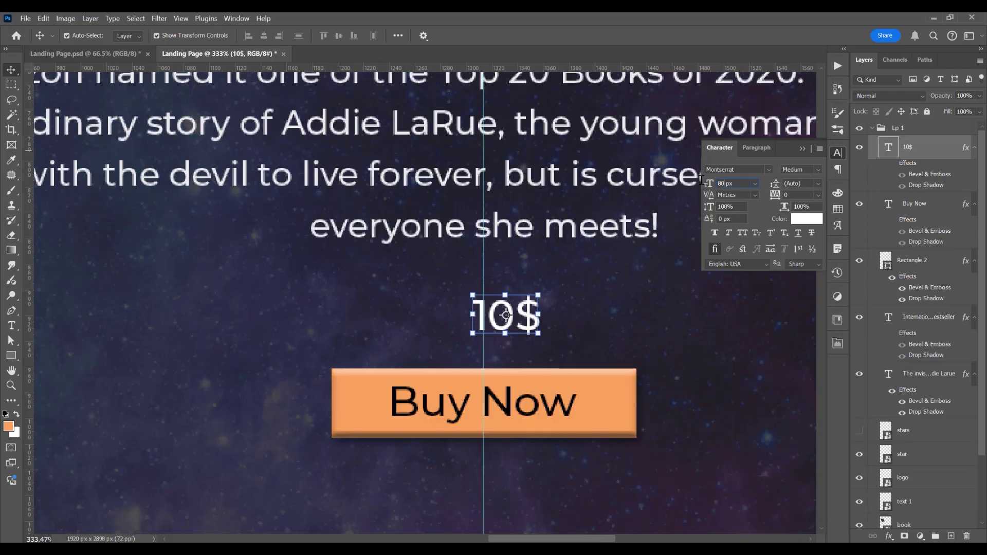
{"action": "left_click_drag", "start_coordinate": [702, 180], "coordinate": [798, 191]}
{"action": "left_click", "coordinate": [818, 169]}
{"action": "left_click", "coordinate": [802, 290]}
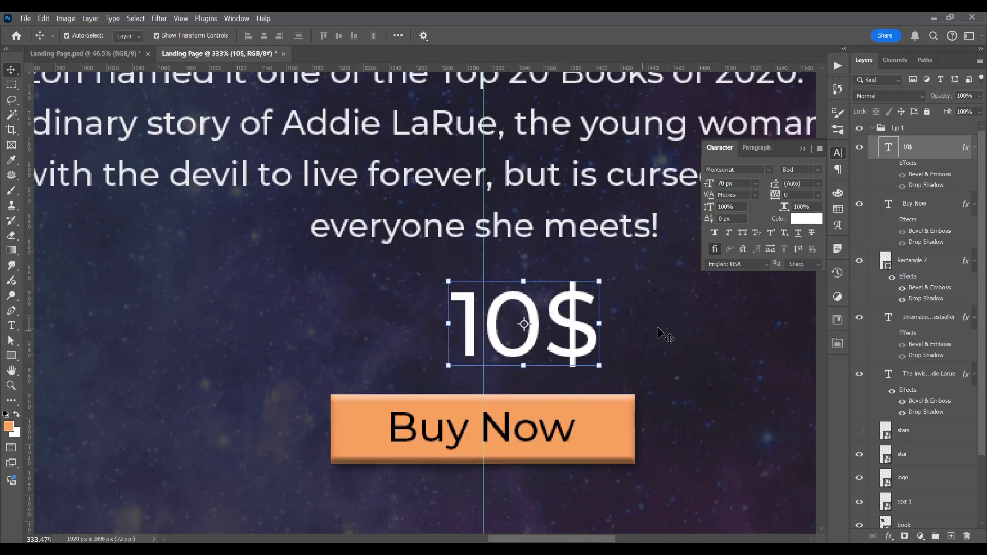
Reduce only the dollar sign of the 10$ price to 45 px.
{"action": "key", "text": "t"}
{"action": "left_click_drag", "start_coordinate": [613, 335], "coordinate": [565, 327]}
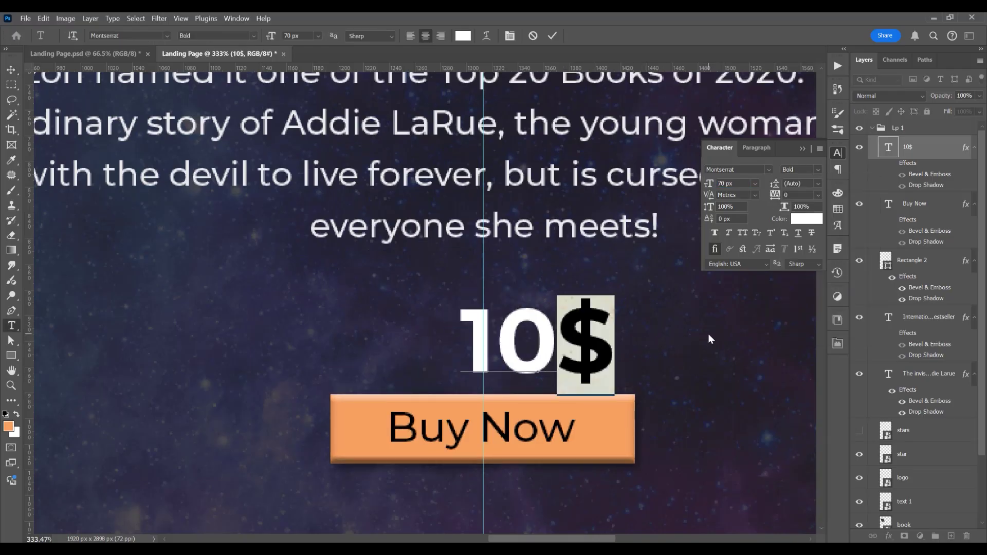
{"action": "type", "text": "45"}
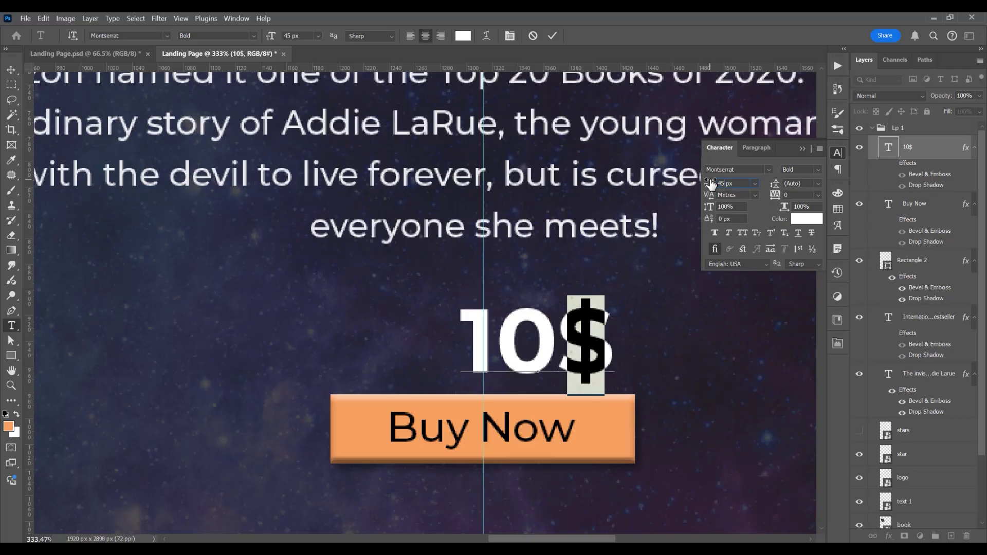
{"action": "key", "text": "ctrl+Return"}
{"action": "key", "text": "v"}
Shift the 10$ price slightly left above the button and enable its Drop Shadow, keeping Bevel & Emboss hidden.
{"action": "left_click_drag", "start_coordinate": [562, 341], "coordinate": [538, 341]}
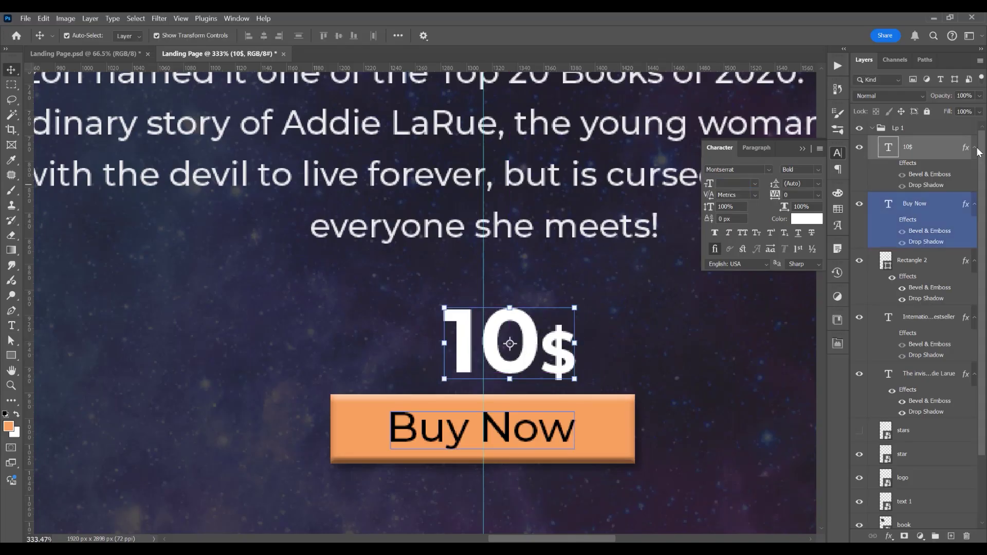
{"action": "left_click", "coordinate": [892, 164]}
{"action": "left_click", "coordinate": [903, 174]}
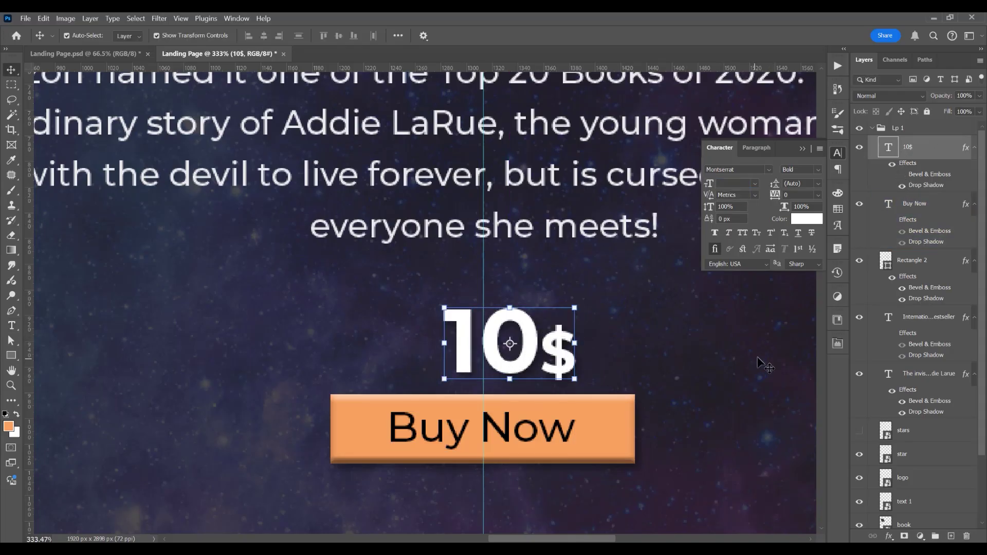
Duplicate the 10$ price to its left and change the copy to "16$".
{"action": "left_click_drag", "start_coordinate": [552, 366], "coordinate": [427, 349]}
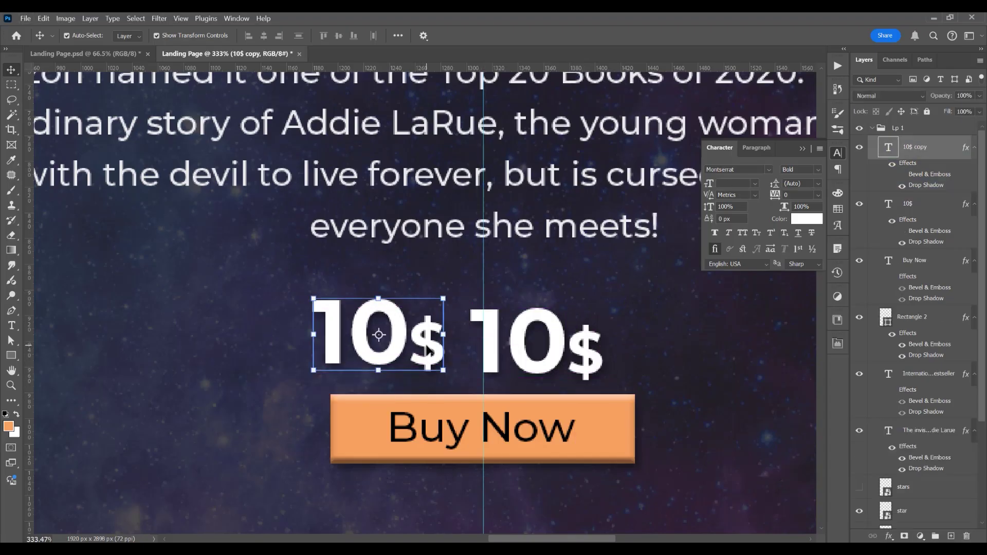
{"action": "key", "text": "t"}
{"action": "left_click", "coordinate": [406, 334]}
{"action": "key", "text": "BackSpace"}
{"action": "type", "text": "6"}
{"action": "key", "text": "ctrl+Return"}
{"action": "key", "text": "v"}
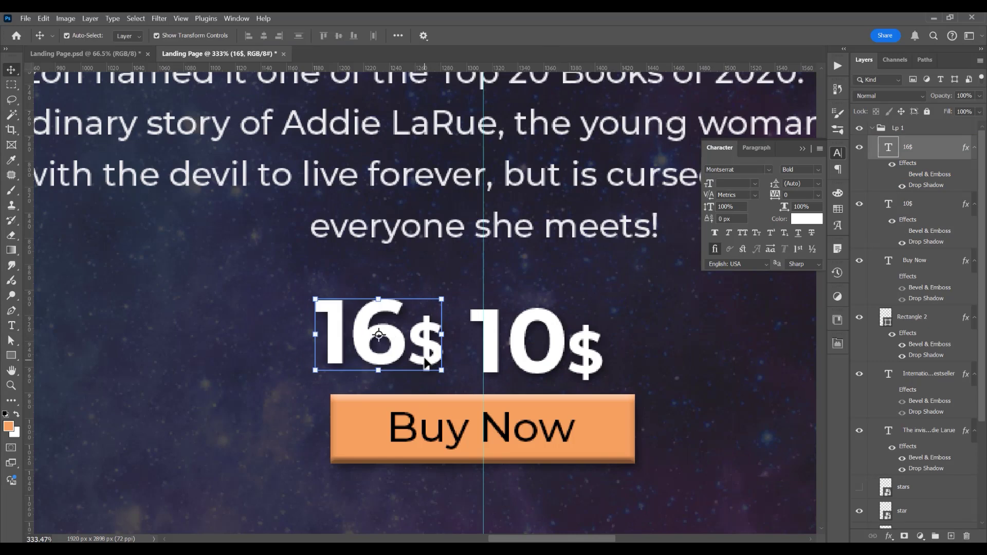
Scale the 16$ price to about 66% and place it beside the 10$ price, just above the button.
{"action": "left_click_drag", "start_coordinate": [423, 357], "coordinate": [434, 367]}
{"action": "key", "text": "ctrl+t"}
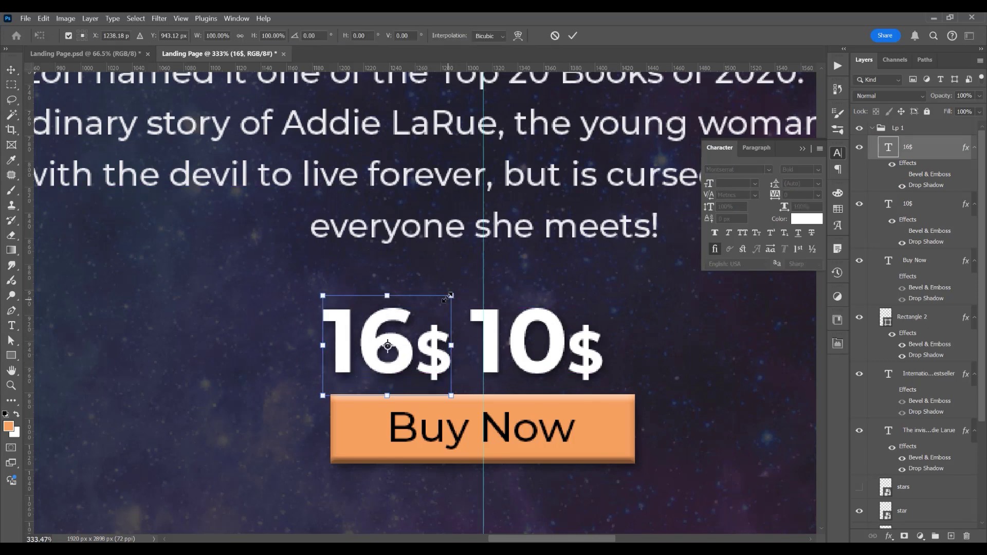
{"action": "left_click_drag", "start_coordinate": [449, 296], "coordinate": [430, 312]}
{"action": "left_click_drag", "start_coordinate": [417, 353], "coordinate": [412, 365]}
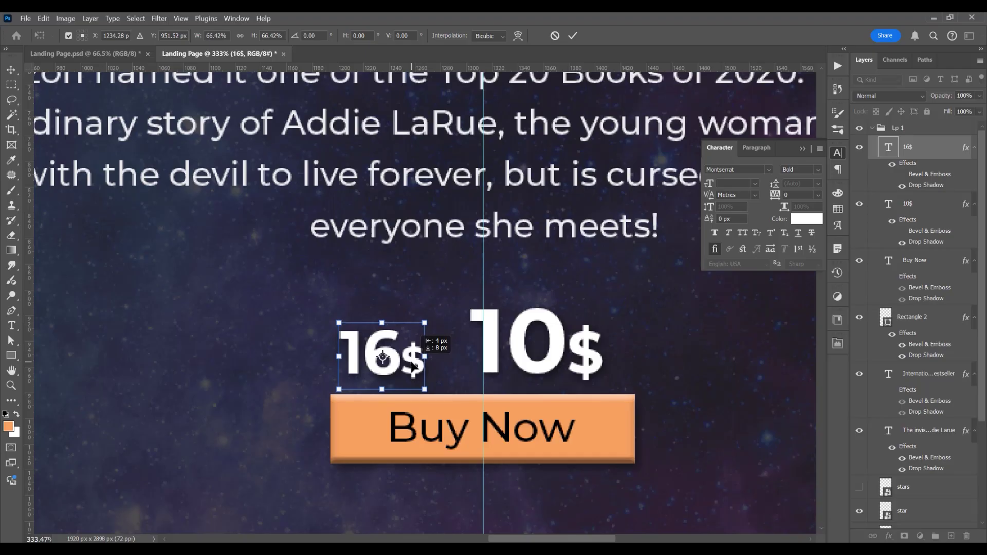
{"action": "key", "text": "Return"}
Duplicate the orange button rectangle directly below the button and hide the copy's layer effects.
{"action": "scroll", "coordinate": [412, 360], "scroll_direction": "down", "scroll_amount": 2}
{"action": "left_click", "coordinate": [559, 372]}
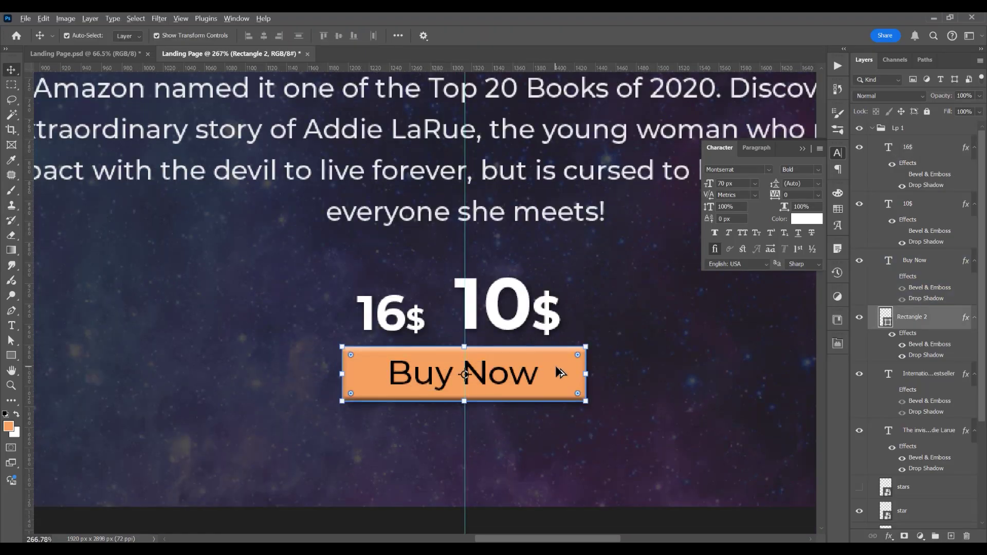
{"action": "left_click_drag", "start_coordinate": [560, 372], "coordinate": [560, 445]}
{"action": "left_click", "coordinate": [892, 334]}
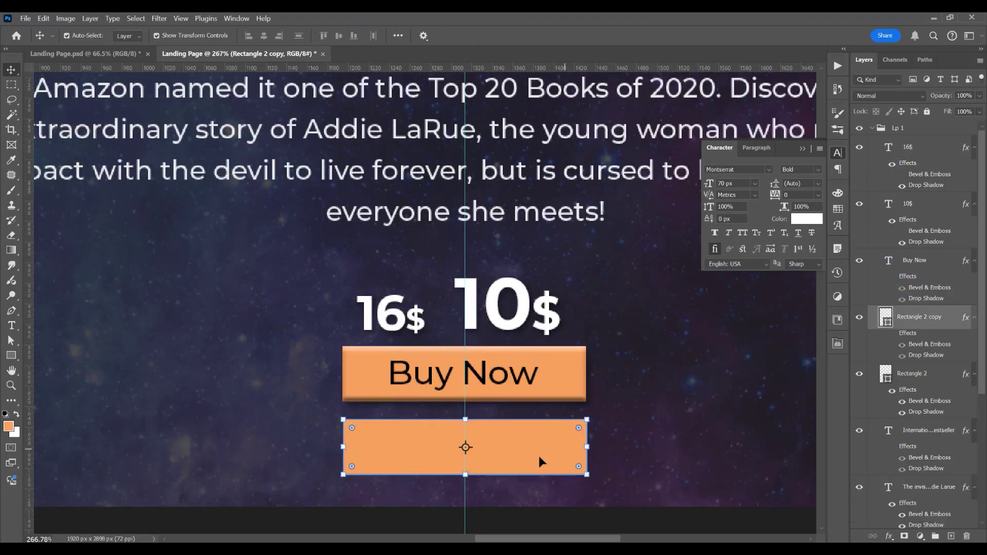
Shrink the copied rectangle into a short, thin horizontal line.
{"action": "scroll", "coordinate": [474, 491], "scroll_direction": "up", "scroll_amount": 2}
{"action": "left_click_drag", "start_coordinate": [655, 427], "coordinate": [557, 428]}
{"action": "left_click_drag", "start_coordinate": [504, 469], "coordinate": [540, 428]}
Move the thin orange line over the 16$ price and tilt it diagonally as a strikethrough.
{"action": "scroll", "coordinate": [493, 444], "scroll_direction": "up", "scroll_amount": 2}
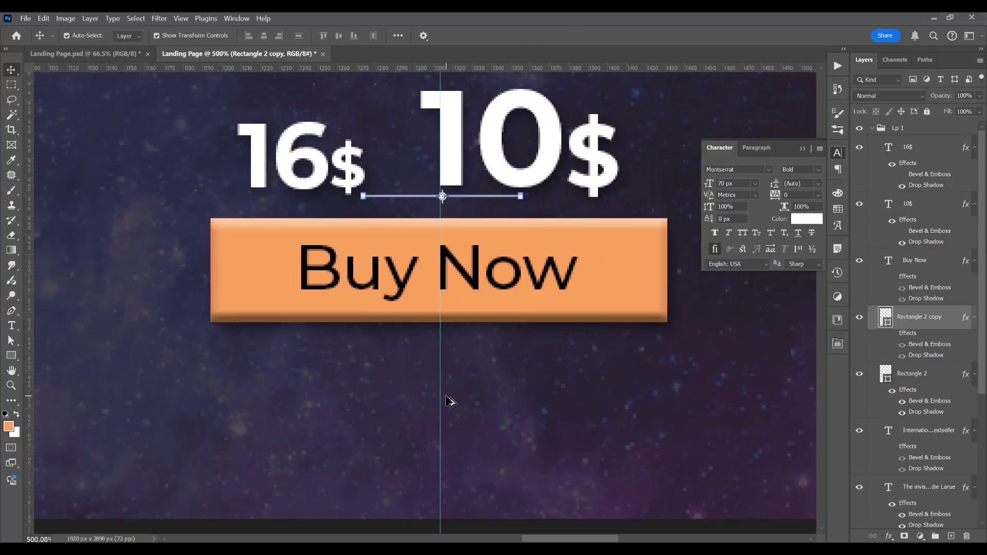
{"action": "key", "text": "shift+Left"}
{"action": "key", "text": "shift+Left"}
{"action": "key", "text": "shift+Left"}
{"action": "key", "text": "shift+Left"}
{"action": "key", "text": "shift+Up"}
{"action": "key", "text": "shift+Up"}
{"action": "key", "text": "shift+Left"}
{"action": "key", "text": "shift+Left"}
{"action": "key", "text": "shift+Left"}
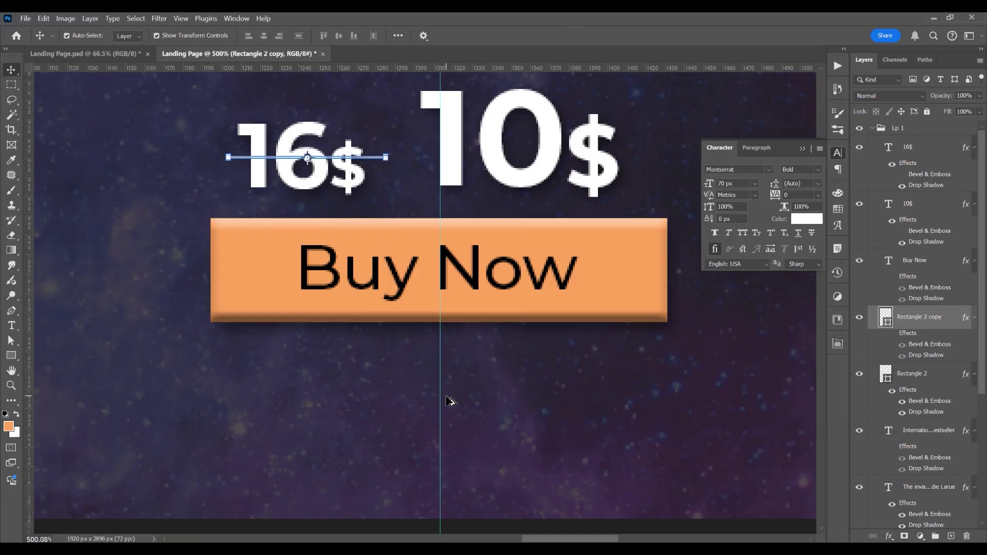
{"action": "left_click", "coordinate": [803, 148]}
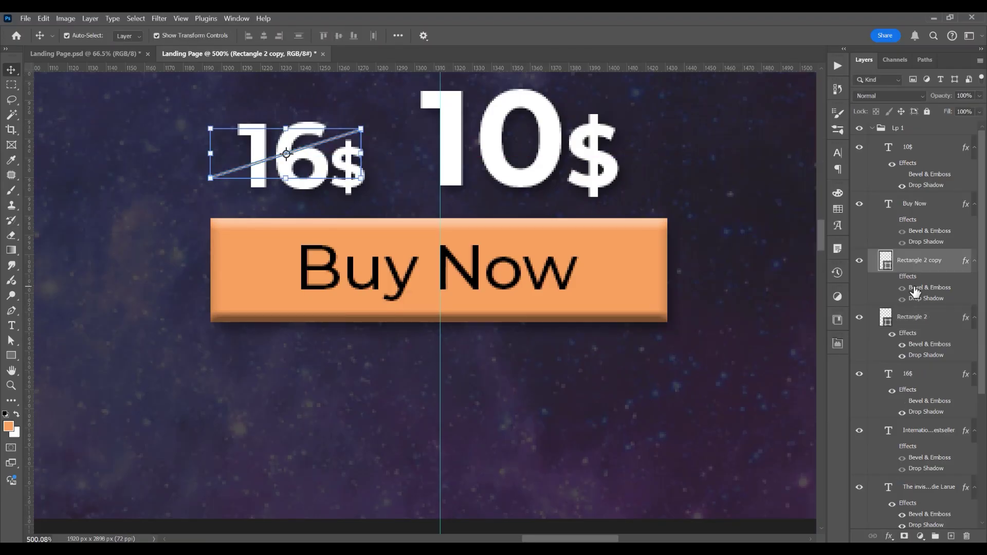
Nudge both prices and the strikethrough line right to centre them above the Buy Now button.
{"action": "left_click", "coordinate": [893, 316]}
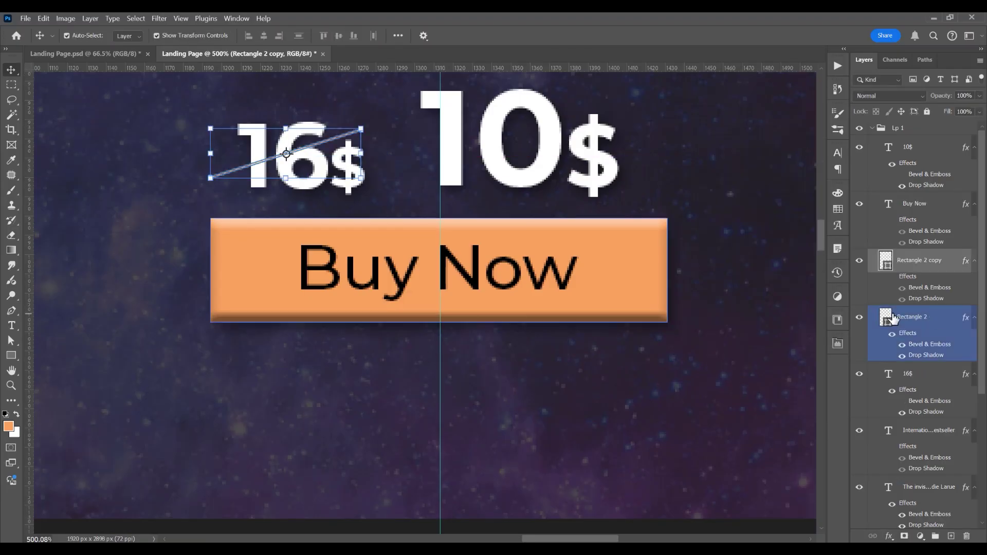
{"action": "key", "text": "Right"}
{"action": "key", "text": "Right"}
{"action": "key", "text": "Right"}
{"action": "key", "text": "Right"}
{"action": "key", "text": "Right"}
{"action": "key", "text": "Right"}
{"action": "key", "text": "Right"}
{"action": "key", "text": "Right"}
{"action": "key", "text": "Right"}
{"action": "key", "text": "Right"}
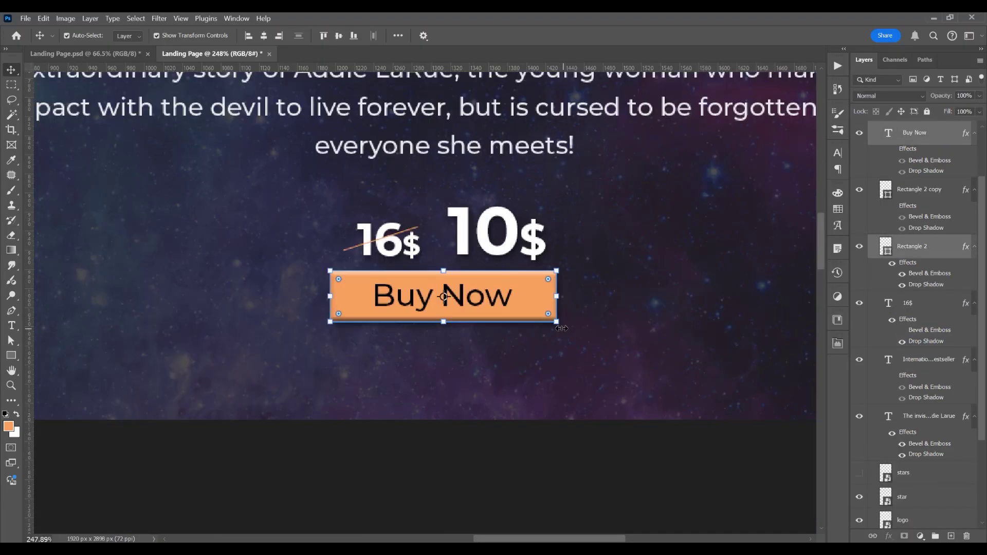
Enlarge the button rectangle together with its "Buy Now" text and position it just below the prices.
{"action": "left_click_drag", "start_coordinate": [557, 322], "coordinate": [576, 333]}
{"action": "left_click_drag", "start_coordinate": [547, 297], "coordinate": [550, 305]}
{"action": "key", "text": "Return"}
{"action": "scroll", "coordinate": [550, 305], "scroll_direction": "down", "scroll_amount": 8}
{"action": "left_click", "coordinate": [685, 298]}
{"action": "scroll", "coordinate": [530, 267], "scroll_direction": "up", "scroll_amount": 1}
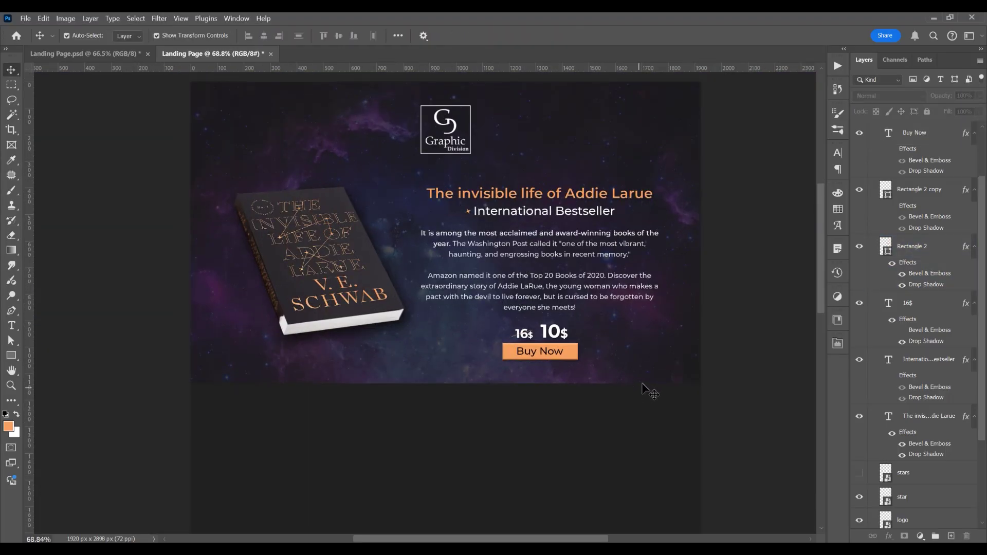
Unlock the galaxy background layer img--bg and add a layer mask to it.
{"action": "left_click_drag", "start_coordinate": [985, 313], "coordinate": [982, 395]}
{"action": "left_click", "coordinate": [874, 129]}
{"action": "left_click", "coordinate": [873, 129]}
{"action": "left_click", "coordinate": [925, 469]}
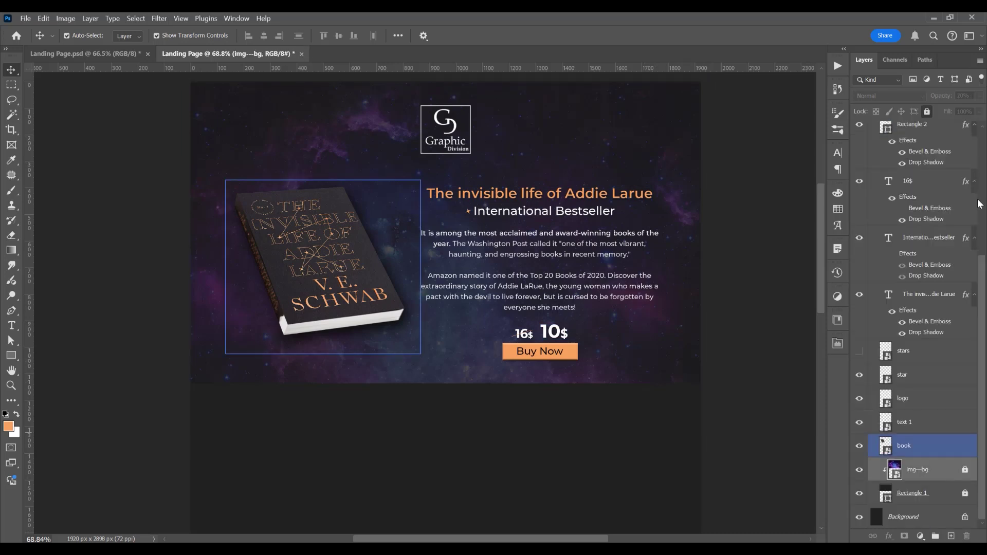
{"action": "left_click", "coordinate": [905, 537]}
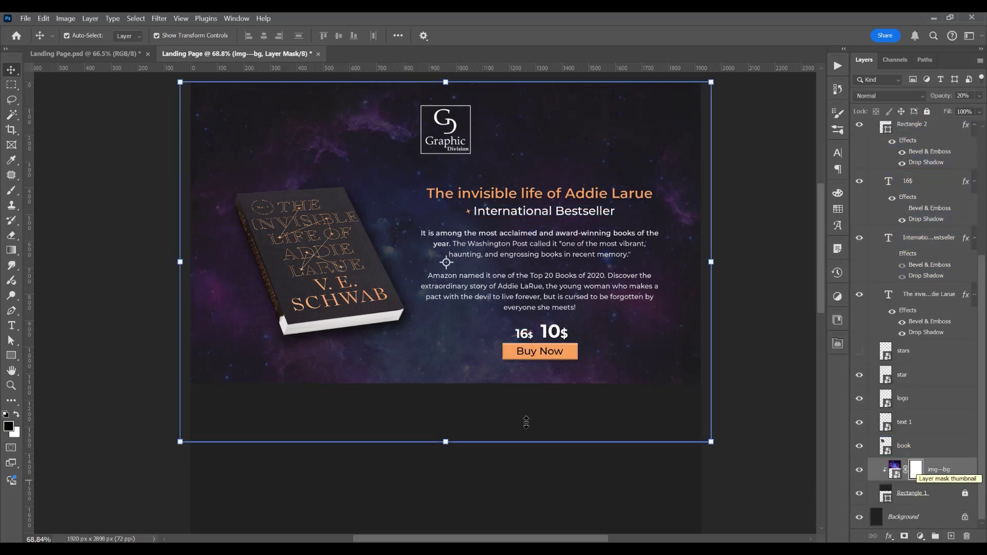
Fade the galaxy background's left and bottom edges on its mask with linear Foreground to Transparent gradients at 60% opacity.
{"action": "key", "text": "g"}
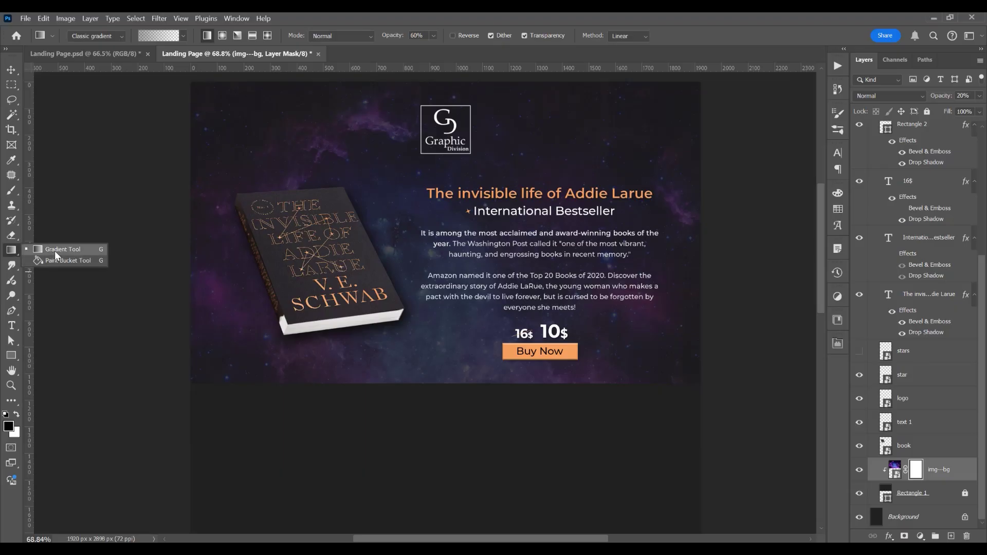
{"action": "left_click", "coordinate": [158, 36]}
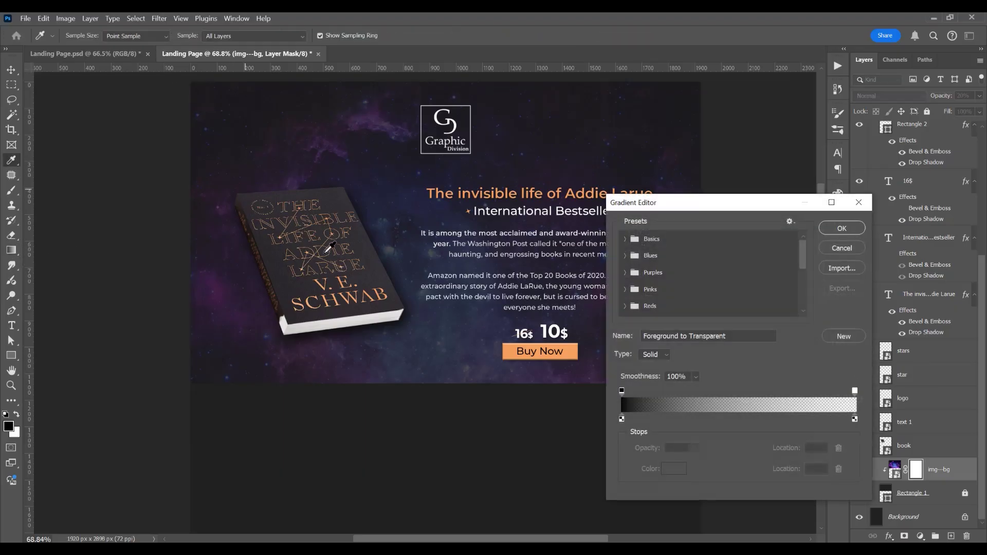
{"action": "left_click", "coordinate": [842, 228]}
{"action": "scroll", "coordinate": [242, 381], "scroll_direction": "down", "scroll_amount": 2}
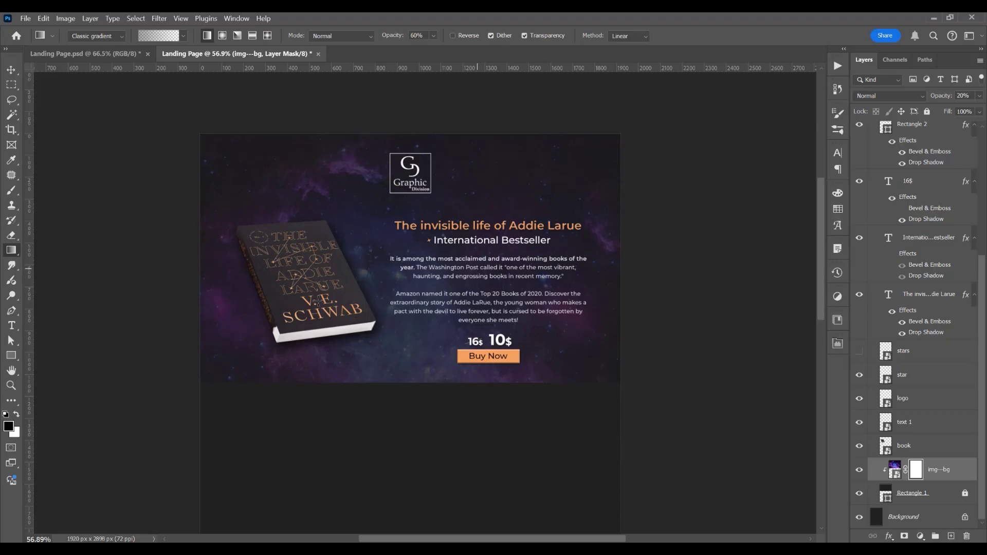
{"action": "left_click_drag", "start_coordinate": [164, 269], "coordinate": [346, 270]}
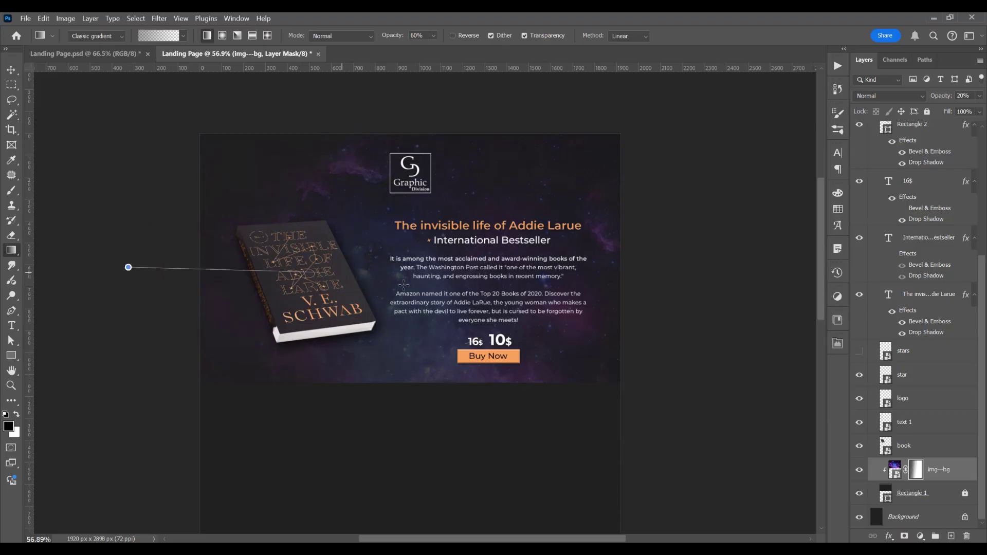
{"action": "left_click_drag", "start_coordinate": [404, 284], "coordinate": [404, 284]}
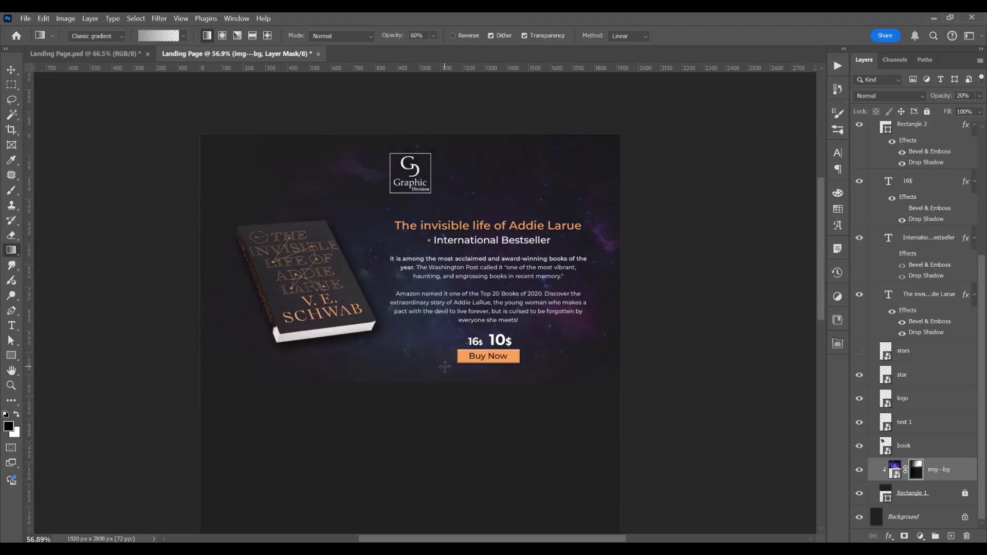
Add a drop shadow to Rectangle 1 with Multiply mode, 45% opacity and 3 px distance, and adjust its size.
{"action": "key", "text": "v"}
{"action": "left_click", "coordinate": [950, 493]}
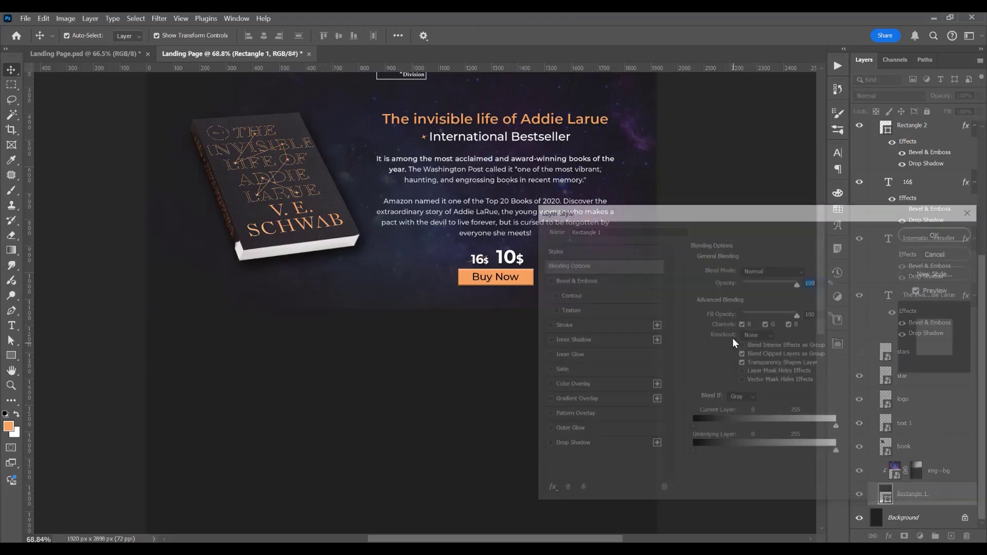
{"action": "left_click", "coordinate": [570, 445]}
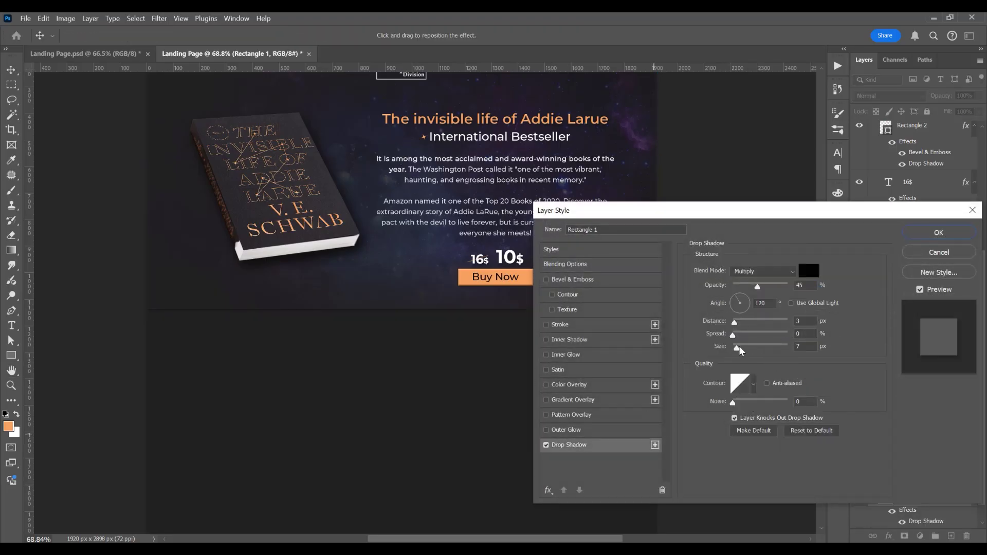
{"action": "left_click_drag", "start_coordinate": [737, 350], "coordinate": [743, 354]}
{"action": "scroll", "coordinate": [805, 344], "scroll_direction": "up", "scroll_amount": 5}
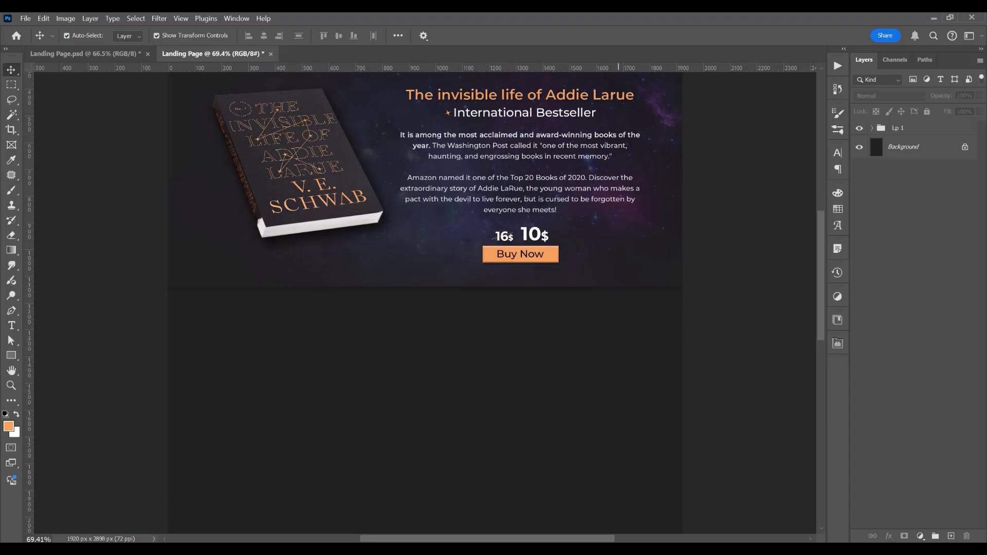
Place the image "2 - 1 in award-winning categories.png" and position it just below the hero section, right of centre.
{"action": "left_click", "coordinate": [25, 19]}
{"action": "left_click", "coordinate": [97, 248]}
{"action": "left_click", "coordinate": [260, 144]}
{"action": "left_click", "coordinate": [685, 470]}
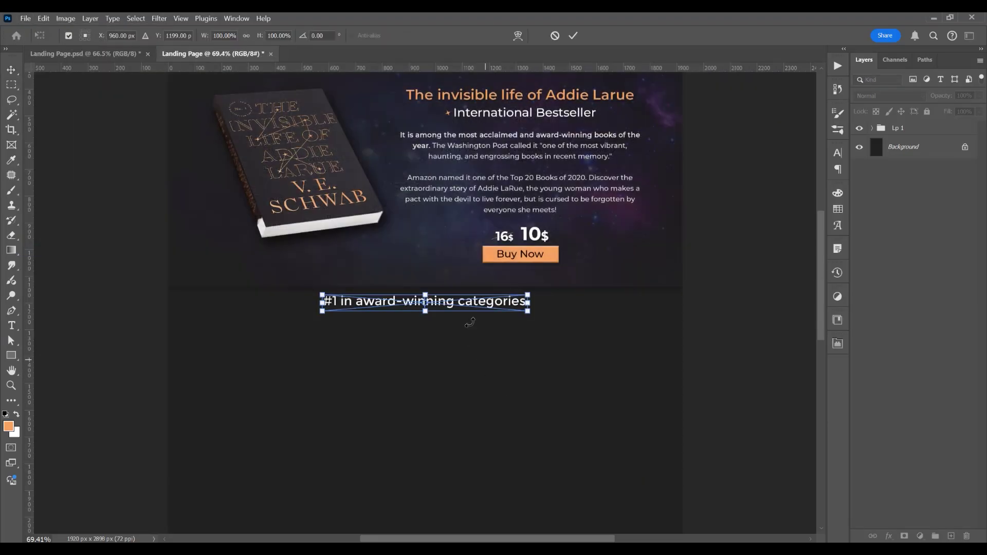
{"action": "key", "text": "Return"}
{"action": "left_click_drag", "start_coordinate": [470, 322], "coordinate": [525, 346]}
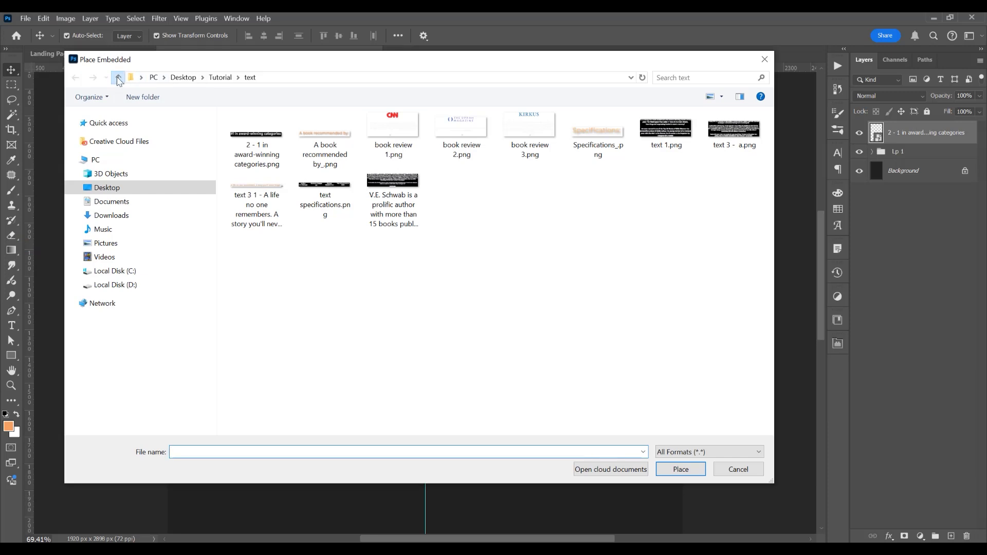
Place the embedded best seller 1 badge image from the Tutorial folder.
{"action": "left_click", "coordinate": [118, 78]}
{"action": "left_click", "coordinate": [392, 150]}
{"action": "left_click", "coordinate": [682, 470]}
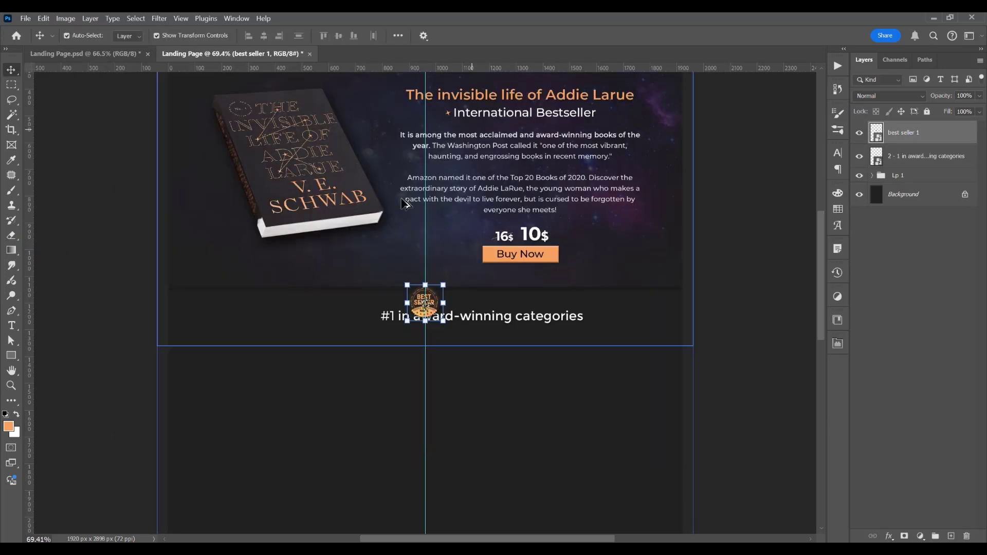
Set the badge beside the start of the award-winning line and nudge both left until centred on the vertical guide.
{"action": "scroll", "coordinate": [405, 204], "scroll_direction": "up", "scroll_amount": 4}
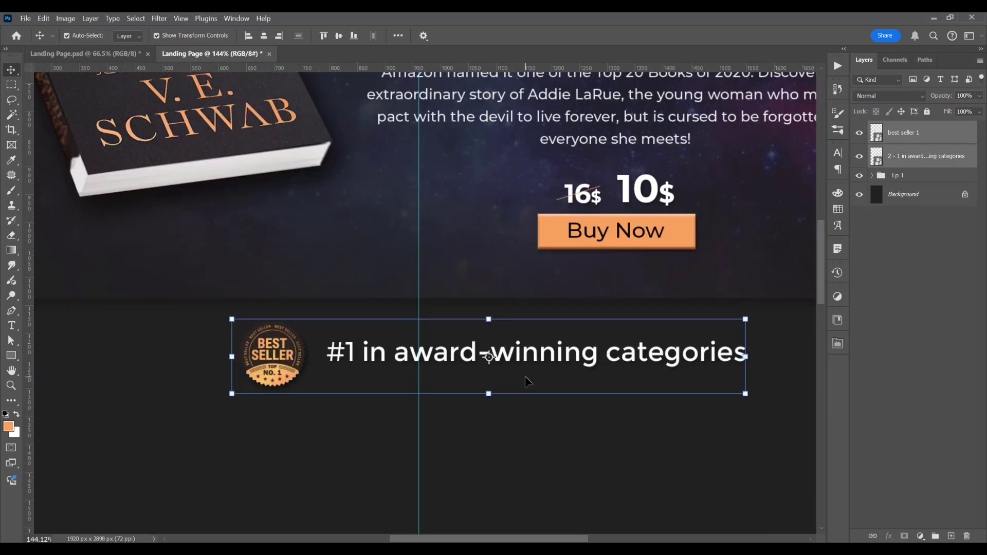
{"action": "key", "text": "shift+Left"}
{"action": "key", "text": "shift+Left"}
{"action": "key", "text": "shift+Left"}
{"action": "key", "text": "shift+Left"}
{"action": "key", "text": "shift+Left"}
{"action": "key", "text": "shift+Left"}
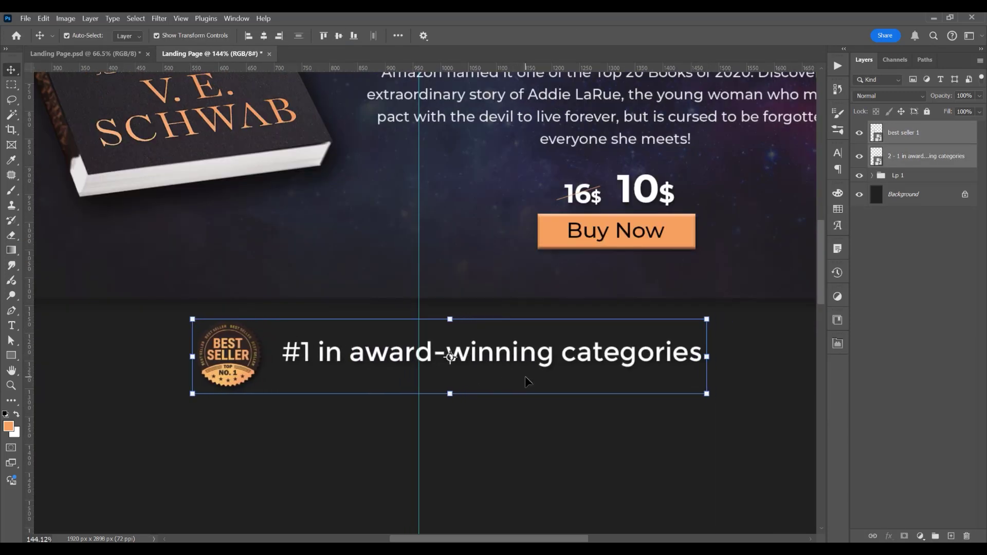
{"action": "key", "text": "shift+Left"}
{"action": "key", "text": "shift+Left"}
{"action": "key", "text": "shift+Left"}
{"action": "key", "text": "shift+Left"}
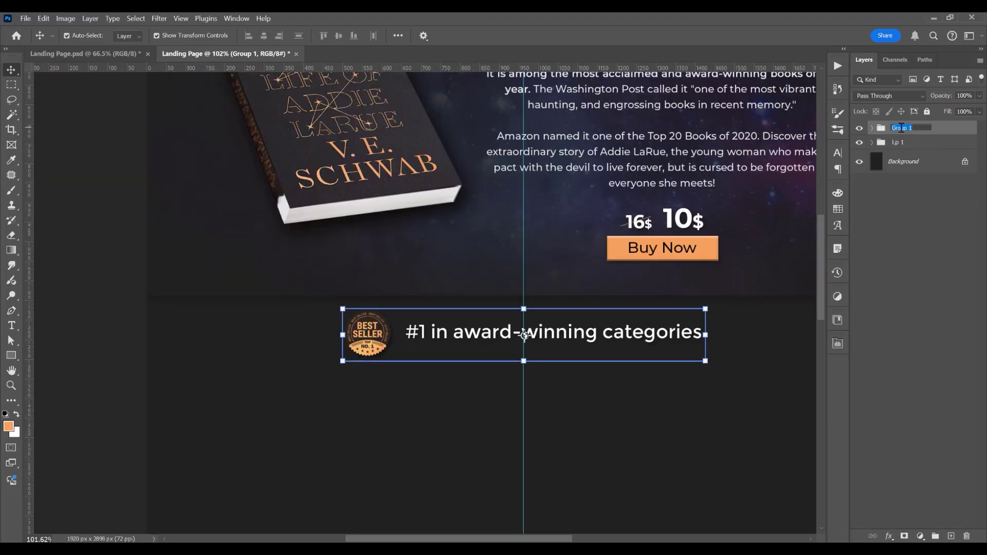
Name the group holding the badge and award-winning line Lp 2.
{"action": "left_click", "coordinate": [901, 128]}
{"action": "type", "text": "Lp 2"}
{"action": "key", "text": "Return"}
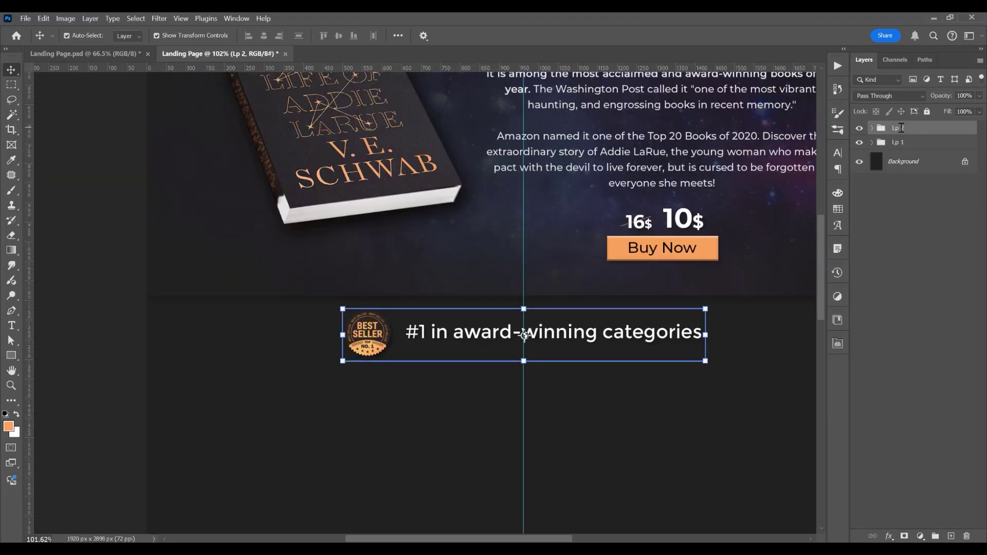
Open the Lp 1 group and make its hidden stars layer visible.
{"action": "left_click", "coordinate": [871, 145]}
{"action": "left_click", "coordinate": [871, 144]}
{"action": "scroll", "coordinate": [874, 309], "scroll_direction": "down", "scroll_amount": 5}
{"action": "left_click", "coordinate": [875, 374]}
{"action": "left_click", "coordinate": [859, 330]}
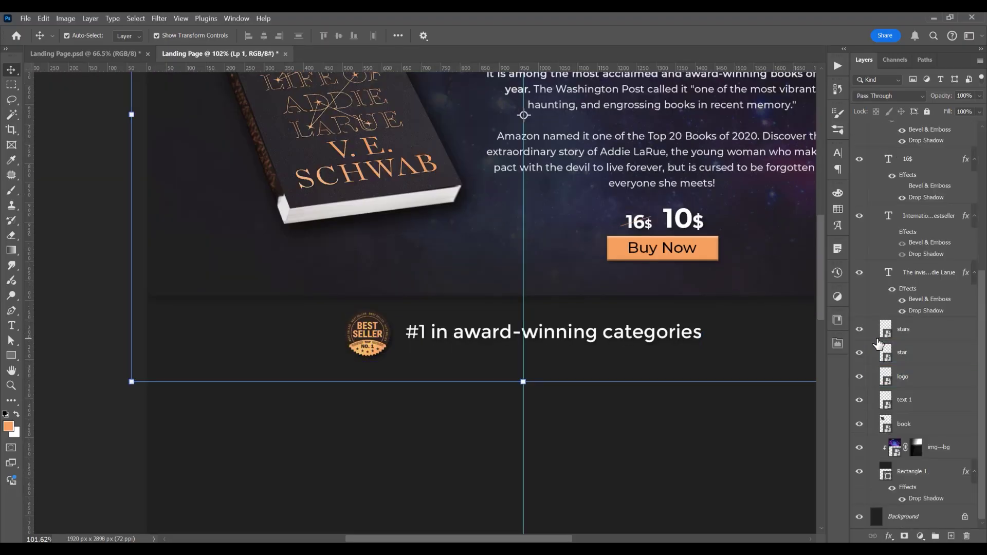
Move the stars to the hero section's lower right, extending past its bottom edge.
{"action": "scroll", "coordinate": [377, 398], "scroll_direction": "down", "scroll_amount": 5}
{"action": "left_click", "coordinate": [933, 333]}
{"action": "scroll", "coordinate": [586, 288], "scroll_direction": "up", "scroll_amount": 1}
{"action": "left_click_drag", "start_coordinate": [470, 298], "coordinate": [648, 318]}
{"action": "key", "text": "ctrl"}
{"action": "left_click", "coordinate": [648, 360]}
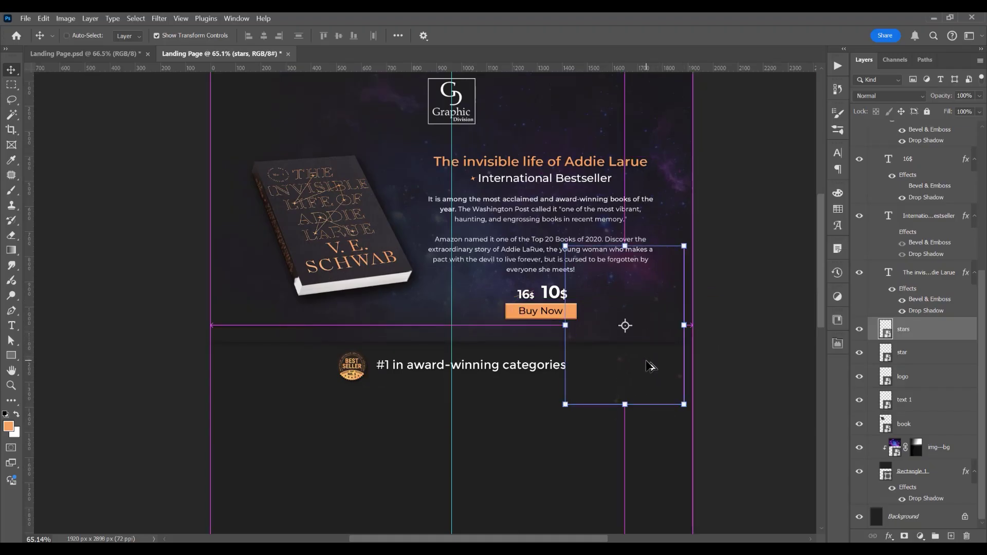
Place an enlarged copy of the stars around the book, with its layer directly beneath the book layer.
{"action": "left_click_drag", "start_coordinate": [654, 370], "coordinate": [340, 264]}
{"action": "key", "text": "ctrl+t"}
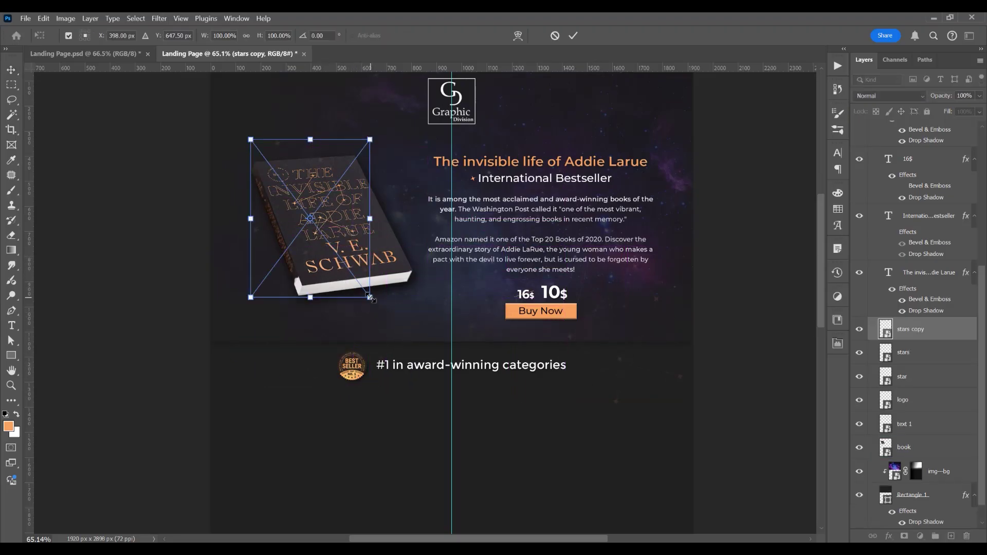
{"action": "mouse_move", "coordinate": [370, 297]}
{"action": "left_mouse_down"}
{"action": "mouse_move", "coordinate": [410, 343]}
{"action": "mouse_move", "coordinate": [372, 294]}
{"action": "left_mouse_up"}
{"action": "left_click_drag", "start_coordinate": [428, 85], "coordinate": [415, 99]}
{"action": "left_click_drag", "start_coordinate": [371, 179], "coordinate": [381, 177]}
{"action": "left_click_drag", "start_coordinate": [426, 98], "coordinate": [421, 103]}
{"action": "left_click_drag", "start_coordinate": [390, 159], "coordinate": [382, 158]}
{"action": "key", "text": "Return"}
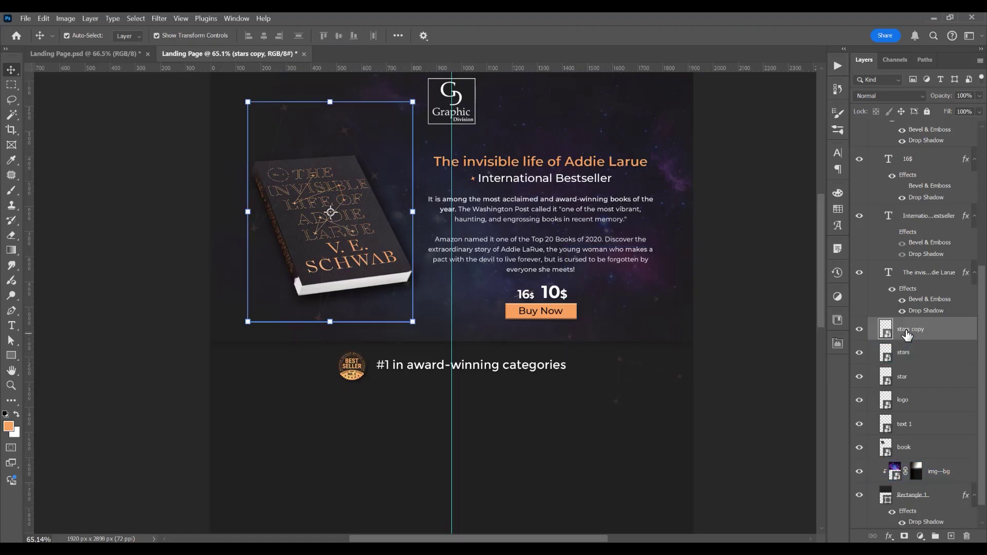
{"action": "left_click_drag", "start_coordinate": [906, 335], "coordinate": [899, 458]}
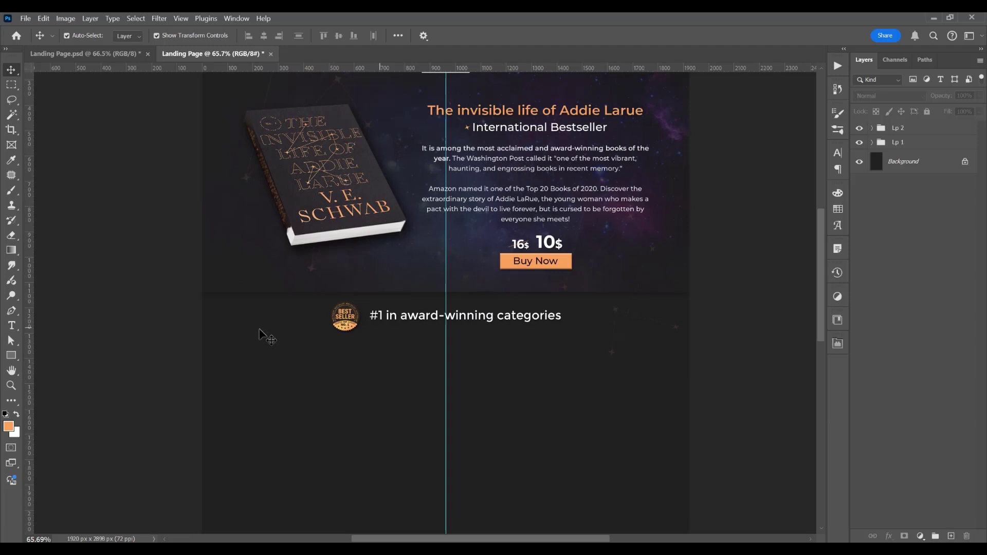
Duplicate the Lp 1 group as Lp 3 and move the copy straight down about 1337 px, below the award-winning line.
{"action": "scroll", "coordinate": [408, 370], "scroll_direction": "up", "scroll_amount": 2}
{"action": "scroll", "coordinate": [408, 370], "scroll_direction": "down", "scroll_amount": 2}
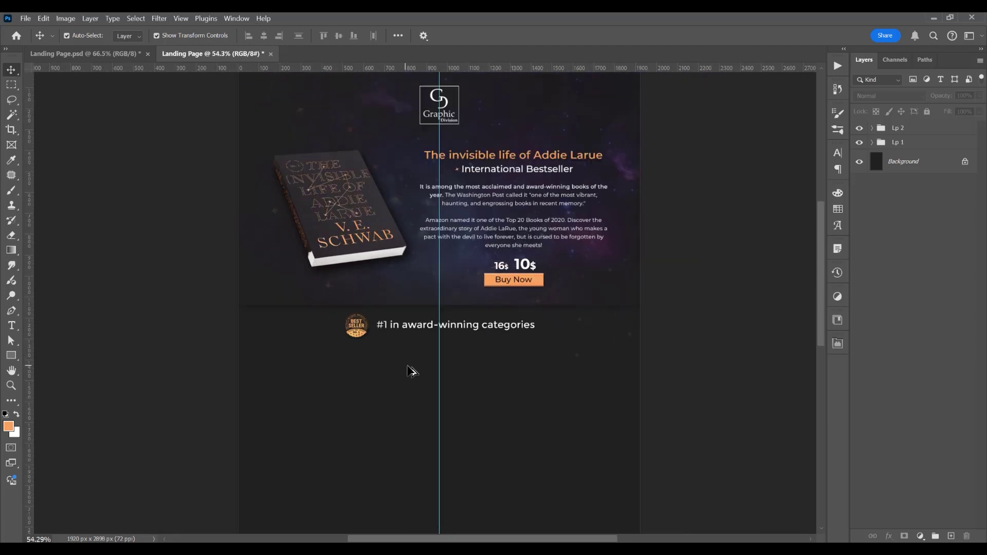
{"action": "scroll", "coordinate": [407, 373], "scroll_direction": "up", "scroll_amount": 3}
{"action": "scroll", "coordinate": [411, 384], "scroll_direction": "down", "scroll_amount": 3}
{"action": "left_click", "coordinate": [897, 190]}
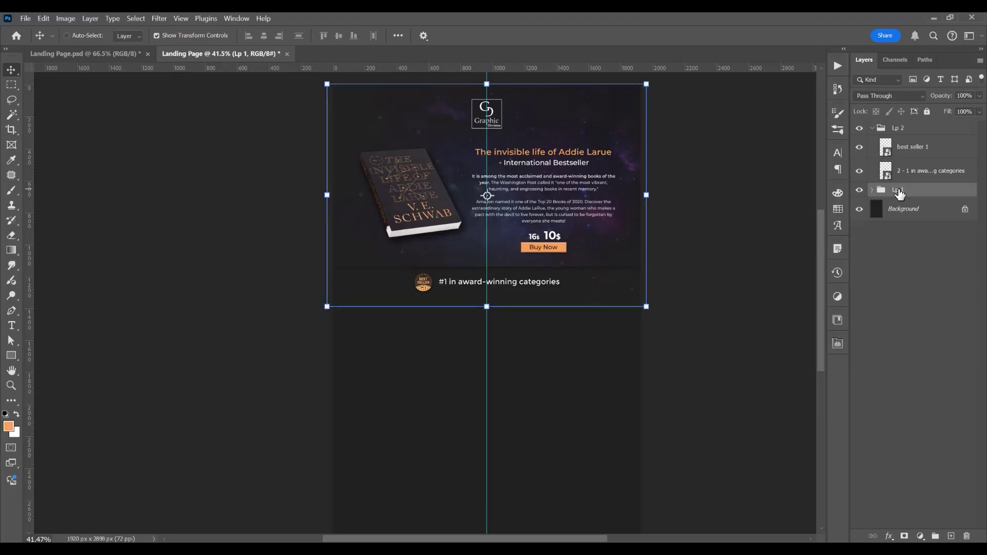
{"action": "key", "text": "ctrl+j"}
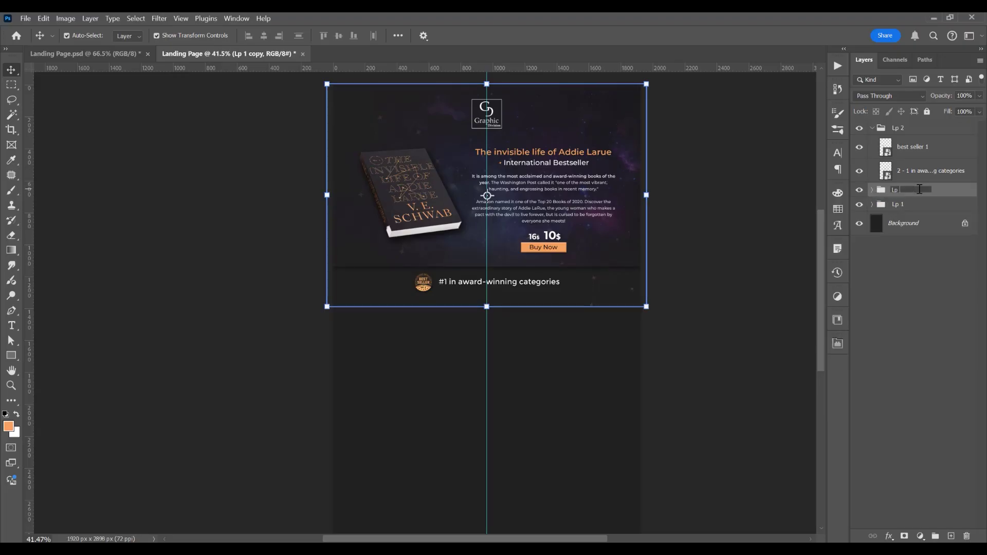
{"action": "type", "text": "3"}
{"action": "key", "text": "Return"}
{"action": "left_click_drag", "start_coordinate": [625, 236], "coordinate": [625, 451]}
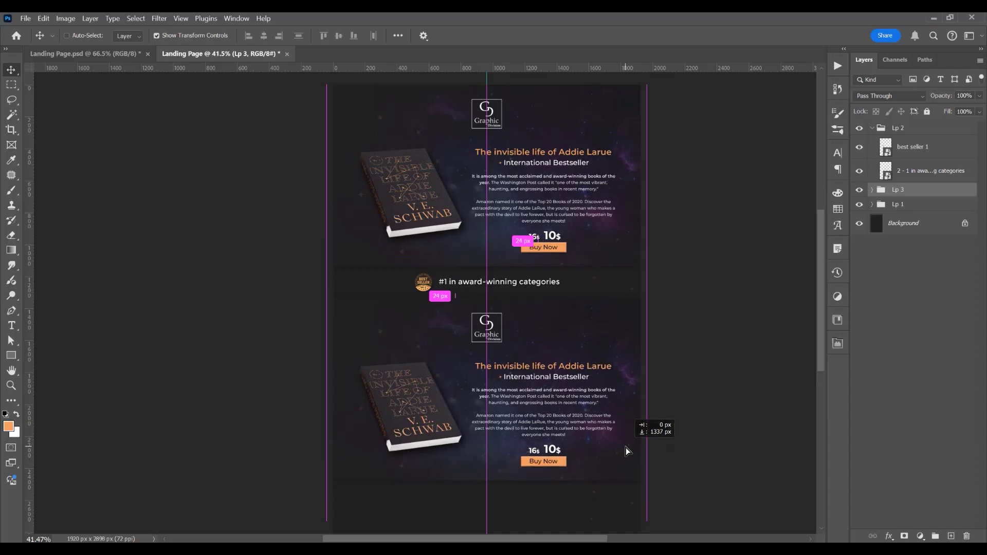
Delete the book, logo, texts, prices and button from the Lp 3 group, keeping the background and stars.
{"action": "left_click", "coordinate": [711, 350], "text": "ctrl"}
{"action": "left_click", "coordinate": [445, 404], "text": "ctrl"}
{"action": "left_click", "coordinate": [435, 405], "text": "ctrl"}
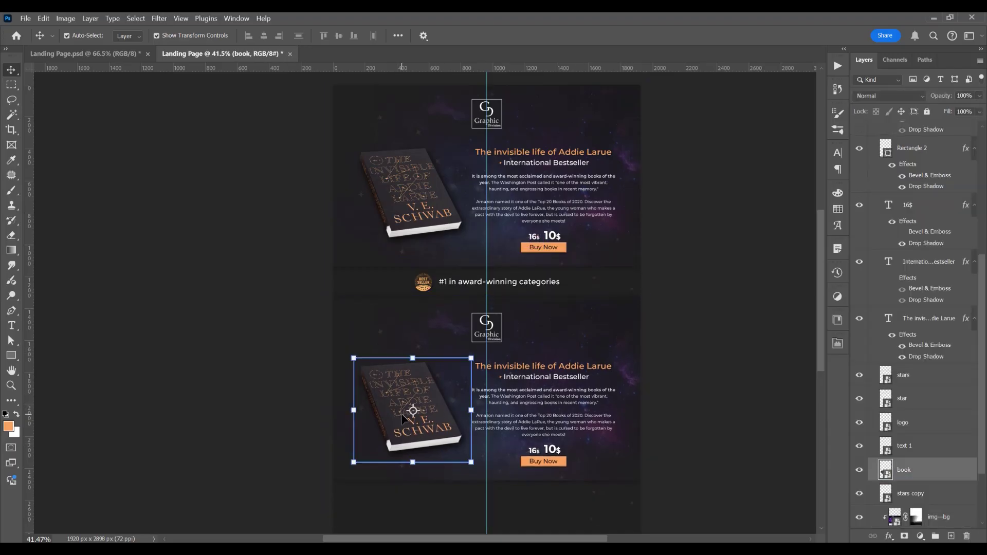
{"action": "key", "text": "Delete"}
{"action": "left_click", "coordinate": [490, 408]}
{"action": "scroll", "coordinate": [502, 379], "scroll_direction": "down", "scroll_amount": 5}
Import img 3 into the third section's left half and add the two text 3 images to Lp 3.
{"action": "left_click_drag", "start_coordinate": [674, 180], "coordinate": [338, 289]}
{"action": "left_click_drag", "start_coordinate": [403, 299], "coordinate": [401, 298]}
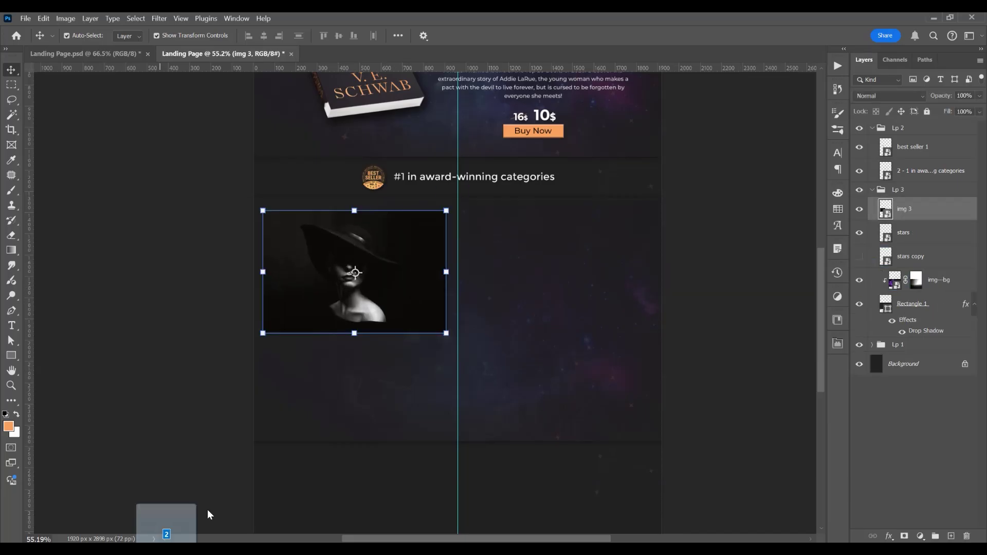
{"action": "left_click_drag", "start_coordinate": [207, 514], "coordinate": [476, 315]}
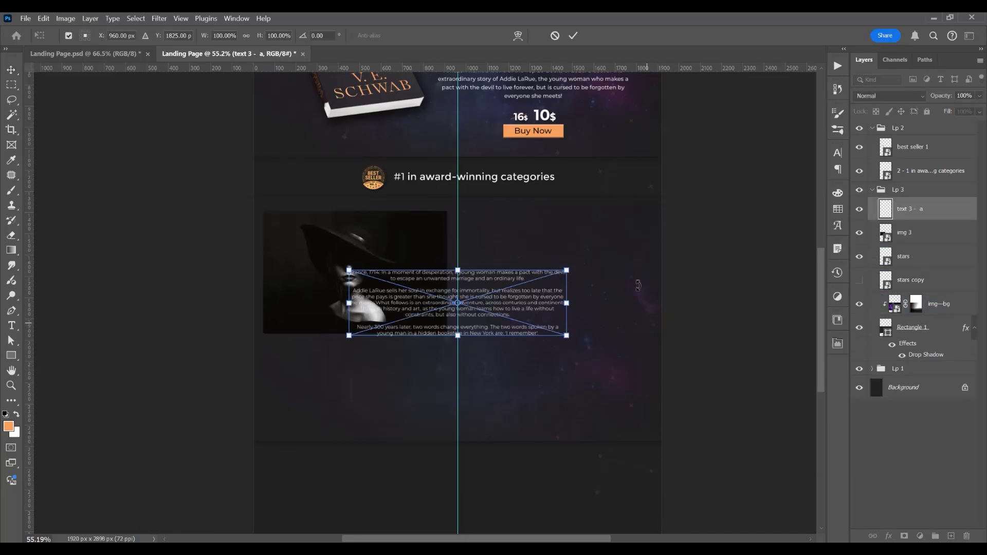
{"action": "key", "text": "Return"}
Move the orange tagline to the third section's top and the description paragraphs into its right half.
{"action": "left_click_drag", "start_coordinate": [482, 305], "coordinate": [481, 190]}
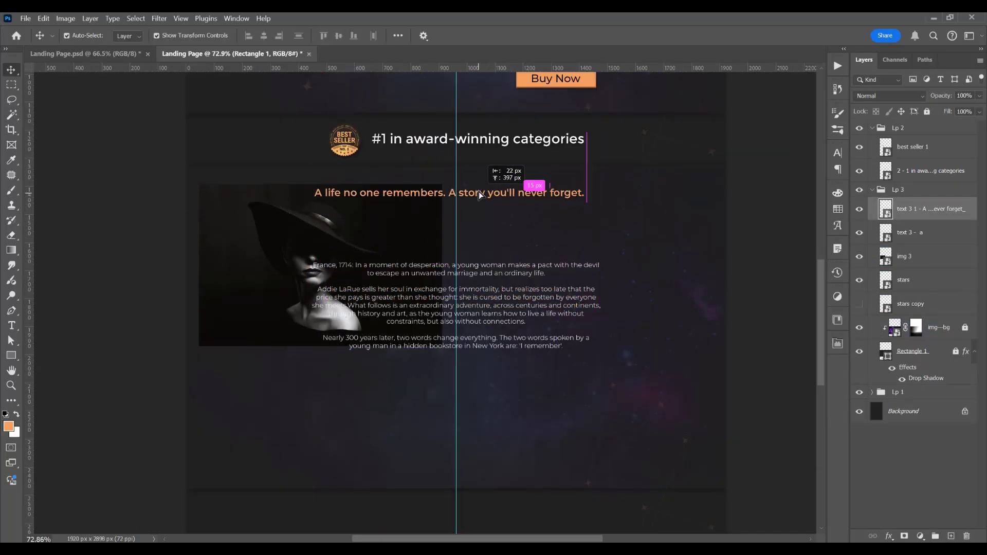
{"action": "left_click", "coordinate": [513, 274]}
{"action": "left_click_drag", "start_coordinate": [514, 274], "coordinate": [602, 240]}
Move the img 3 portrait down so it sits just below the orange tagline.
{"action": "left_click", "coordinate": [332, 263], "text": "ctrl"}
{"action": "key", "text": "ctrl+t"}
{"action": "left_click_drag", "start_coordinate": [352, 273], "coordinate": [351, 291]}
{"action": "left_click", "coordinate": [575, 36]}
{"action": "scroll", "coordinate": [339, 288], "scroll_direction": "up", "scroll_amount": 2}
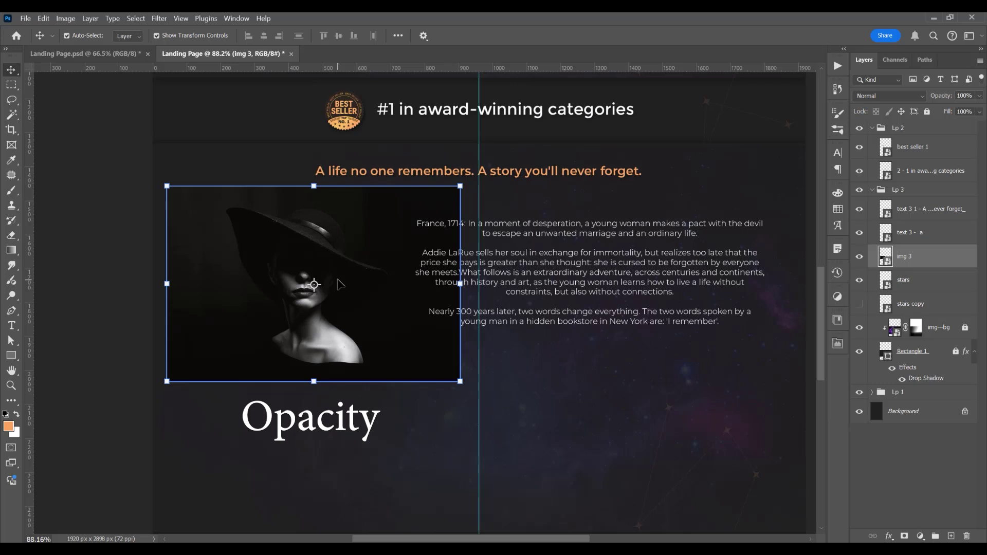
Lower img 3 to 20% opacity and brush away its hard edges on a new layer mask.
{"action": "key", "text": "2"}
{"action": "left_click", "coordinate": [118, 300]}
{"action": "left_click", "coordinate": [355, 294]}
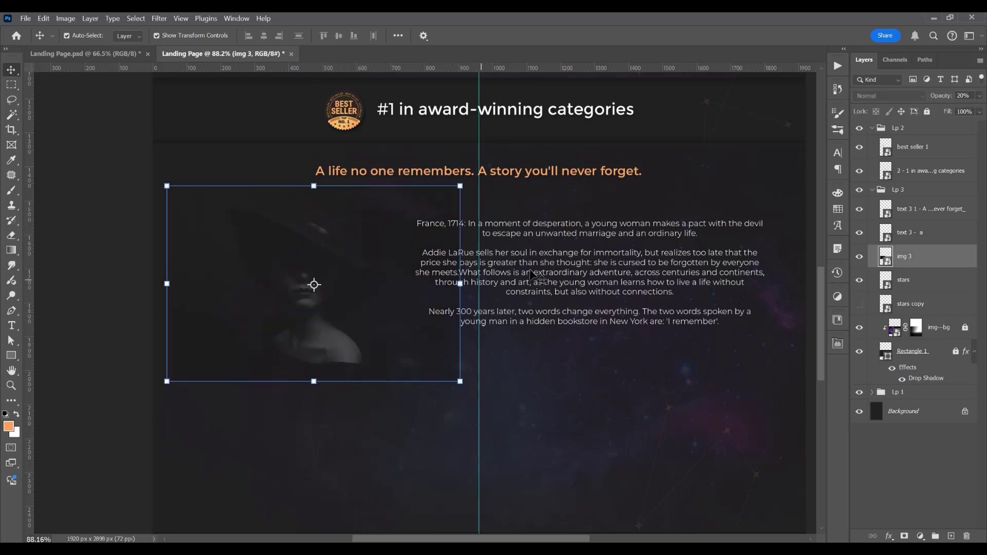
{"action": "left_click", "coordinate": [904, 536]}
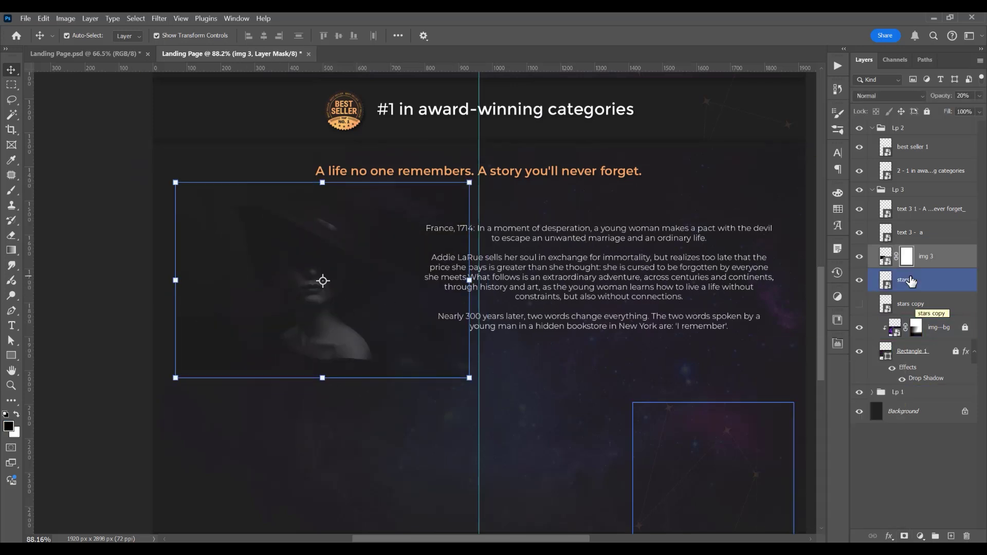
{"action": "key", "text": "b"}
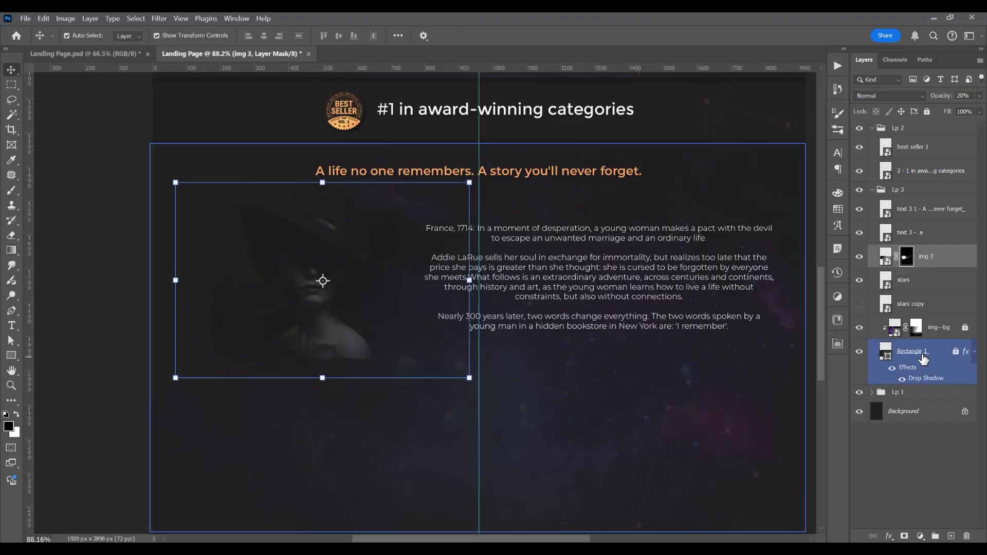
Unlock Rectangle 1 in Lp 3 and shorten it from below so the section ends just under the portrait and paragraphs.
{"action": "left_click", "coordinate": [921, 355]}
{"action": "left_click", "coordinate": [927, 112]}
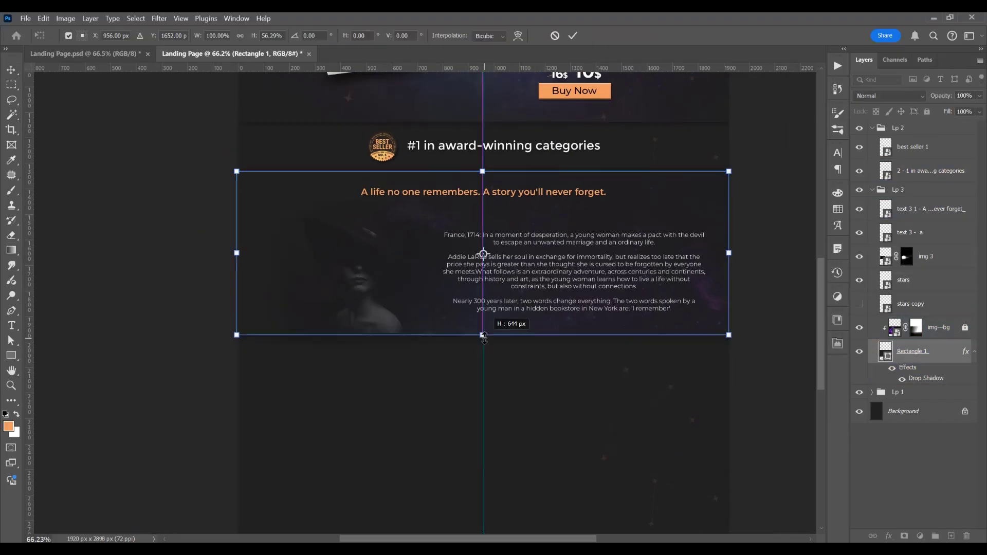
{"action": "left_click_drag", "start_coordinate": [504, 334], "coordinate": [506, 333]}
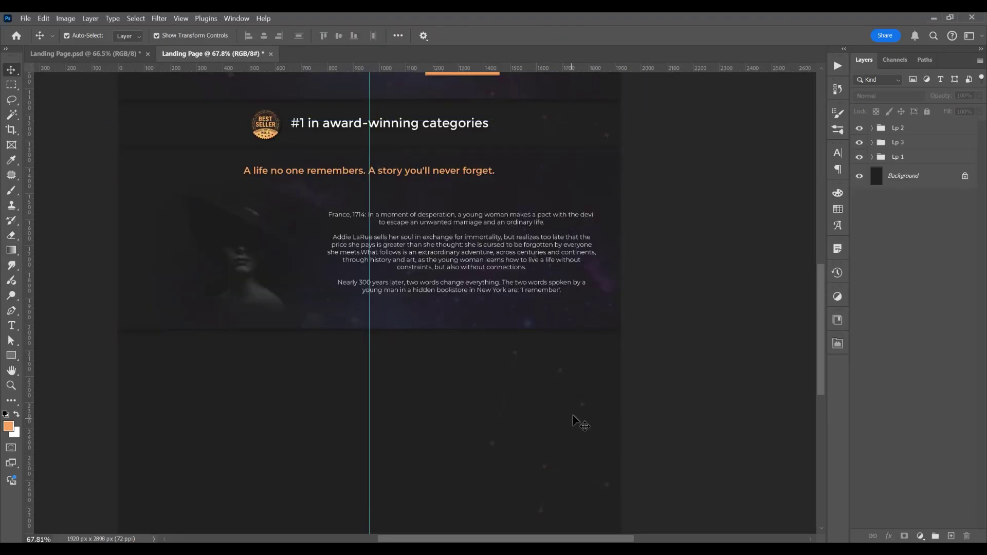
Move the Lp 3 stars up from the empty area onto the shortened section's right side.
{"action": "left_click", "coordinate": [584, 410]}
{"action": "left_click_drag", "start_coordinate": [591, 391], "coordinate": [574, 254]}
{"action": "left_click_drag", "start_coordinate": [414, 420], "coordinate": [484, 368]}
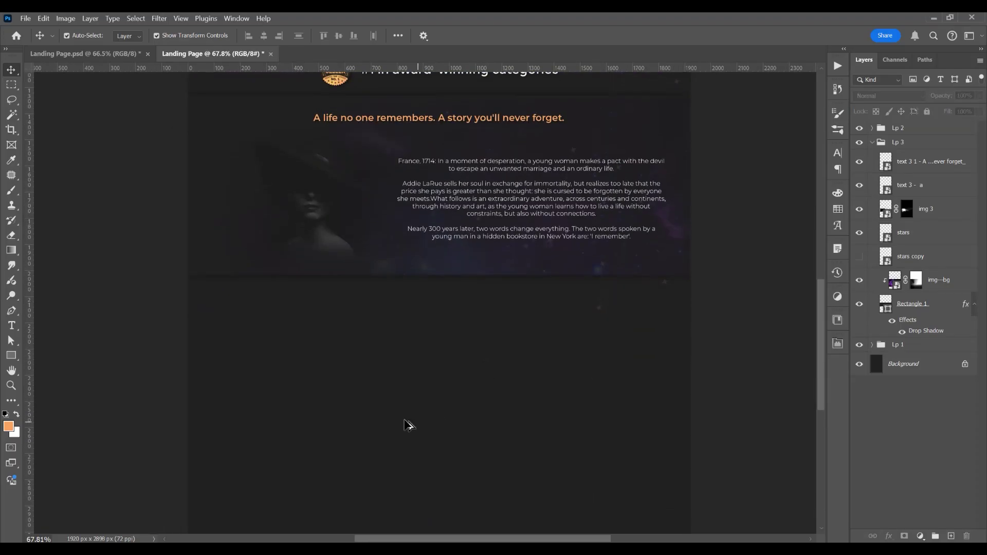
Place the book review 1, book review 2, book review 3 and "A book recommended by_" images from the text folder into the landing page.
{"action": "scroll", "coordinate": [405, 421], "scroll_direction": "down", "scroll_amount": 7}
{"action": "scroll", "coordinate": [432, 373], "scroll_direction": "up", "scroll_amount": 2}
{"action": "scroll", "coordinate": [432, 379], "scroll_direction": "up", "scroll_amount": 4}
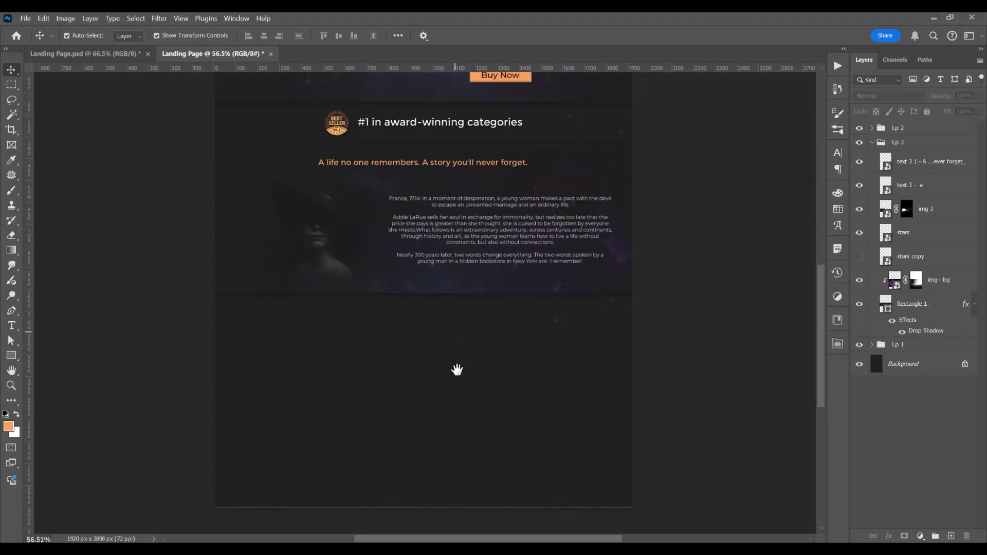
{"action": "scroll", "coordinate": [459, 374], "scroll_direction": "up", "scroll_amount": 1}
{"action": "scroll", "coordinate": [460, 381], "scroll_direction": "up", "scroll_amount": 2}
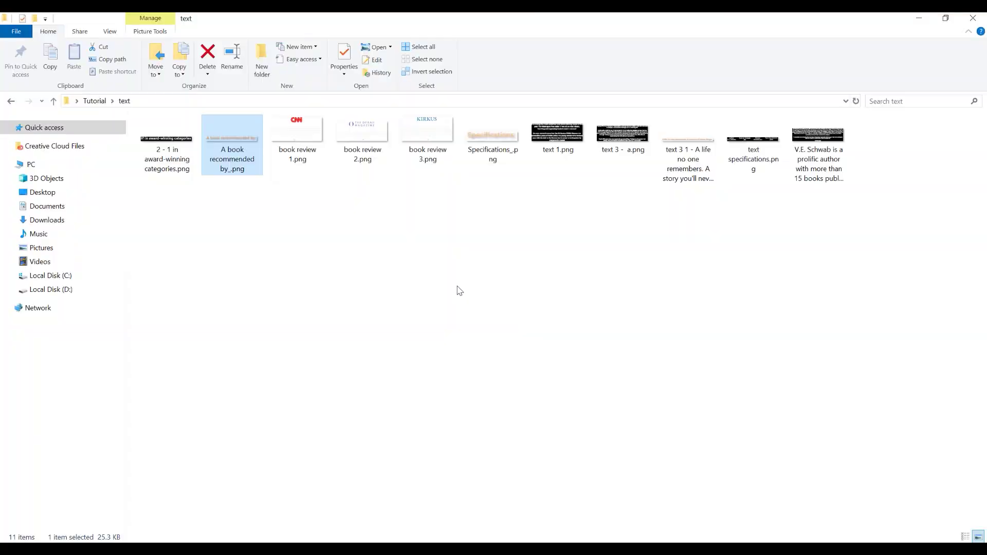
{"action": "left_click", "coordinate": [297, 135], "text": "ctrl"}
{"action": "left_click", "coordinate": [362, 135], "text": "ctrl"}
{"action": "left_click", "coordinate": [427, 134], "text": "ctrl"}
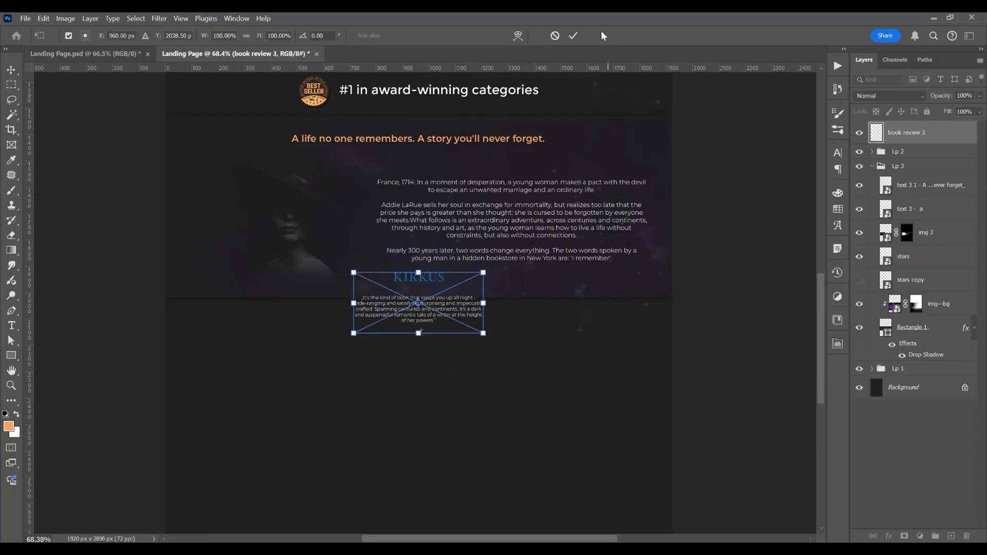
{"action": "key", "text": "Return"}
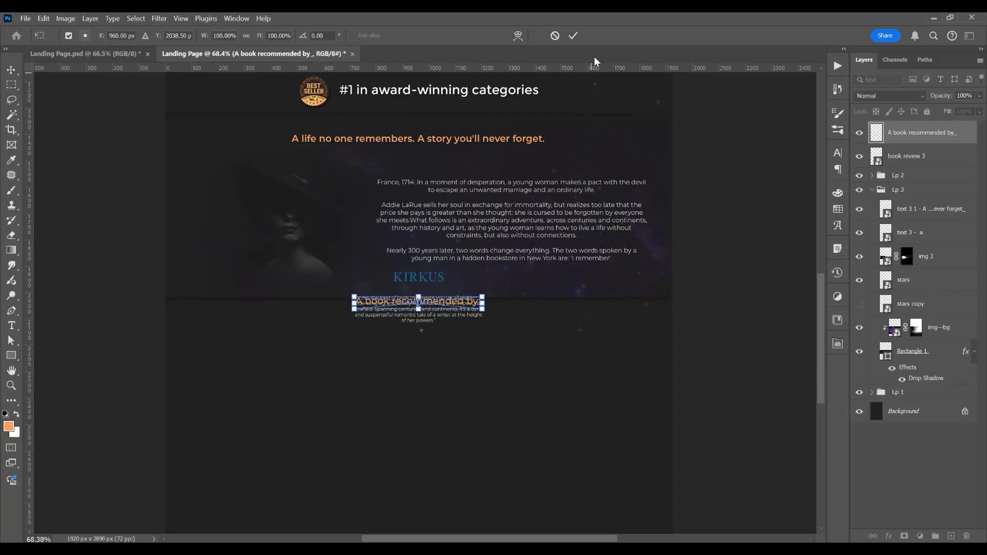
{"action": "left_click", "coordinate": [575, 37]}
{"action": "left_click", "coordinate": [575, 37]}
{"action": "left_click", "coordinate": [575, 36]}
Arrange the CNN, Oprah Magazine and Kirkus reviews in a row beneath the "A book recommended by:" heading and group them as Lp 4.
{"action": "scroll", "coordinate": [464, 340], "scroll_direction": "up", "scroll_amount": 4}
{"action": "left_click_drag", "start_coordinate": [437, 297], "coordinate": [601, 393]}
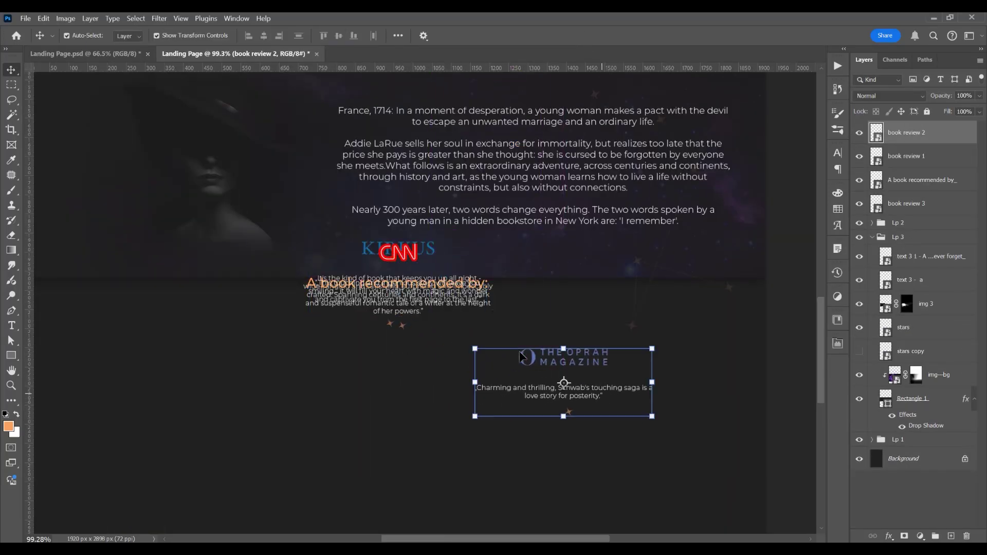
{"action": "left_click_drag", "start_coordinate": [399, 253], "coordinate": [346, 389]}
{"action": "left_click_drag", "start_coordinate": [371, 311], "coordinate": [160, 419]}
{"action": "left_click_drag", "start_coordinate": [449, 400], "coordinate": [434, 379]}
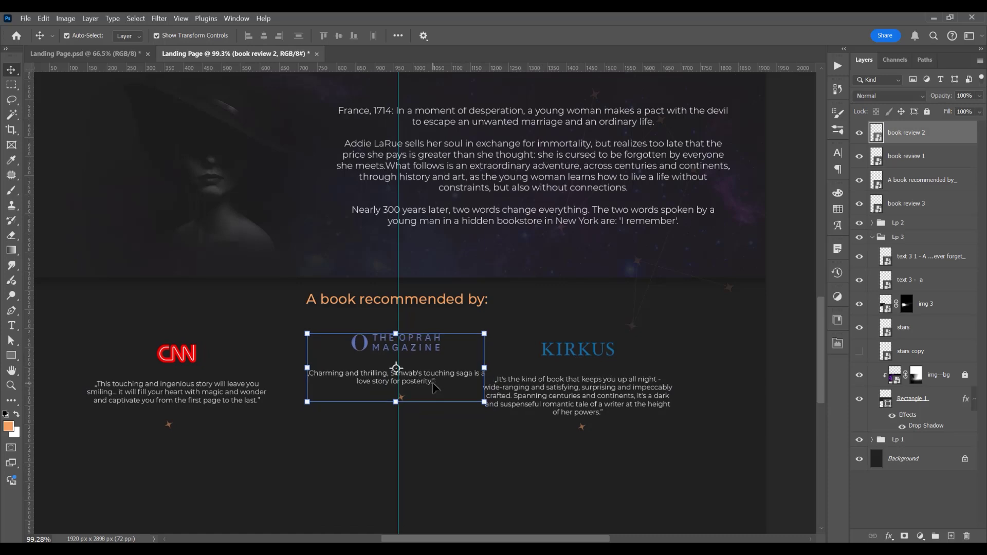
{"action": "left_click_drag", "start_coordinate": [619, 436], "coordinate": [590, 389]}
{"action": "scroll", "coordinate": [403, 264], "scroll_direction": "down", "scroll_amount": 8}
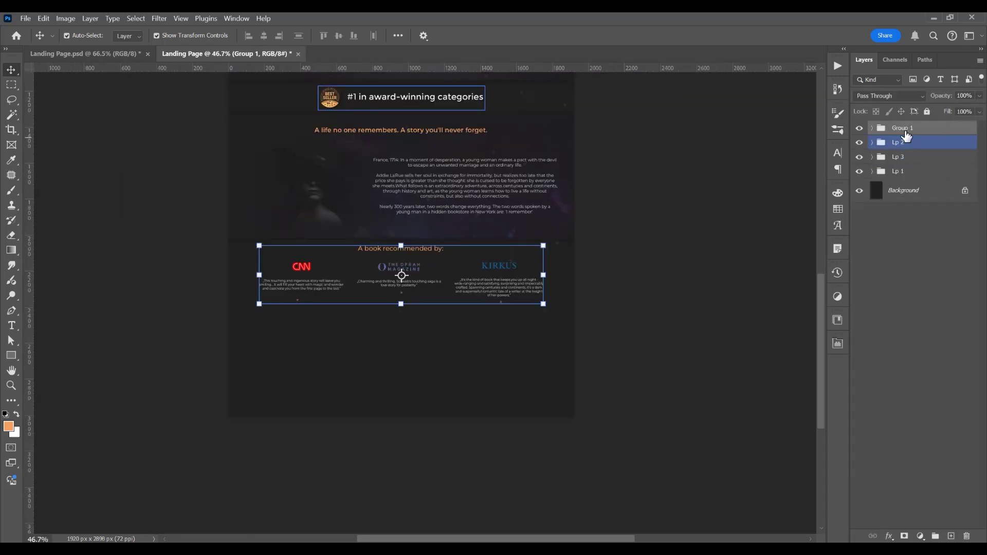
{"action": "double_click", "coordinate": [904, 129]}
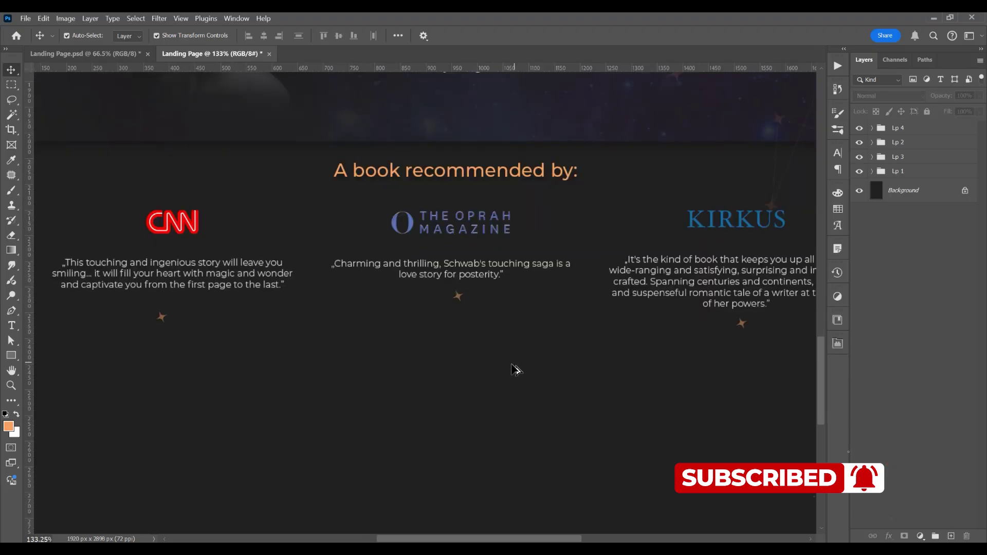
Draw a circle about 16 px wide with the Ellipse tool below the Oprah Magazine review and fill it white.
{"action": "right_click", "coordinate": [11, 355]}
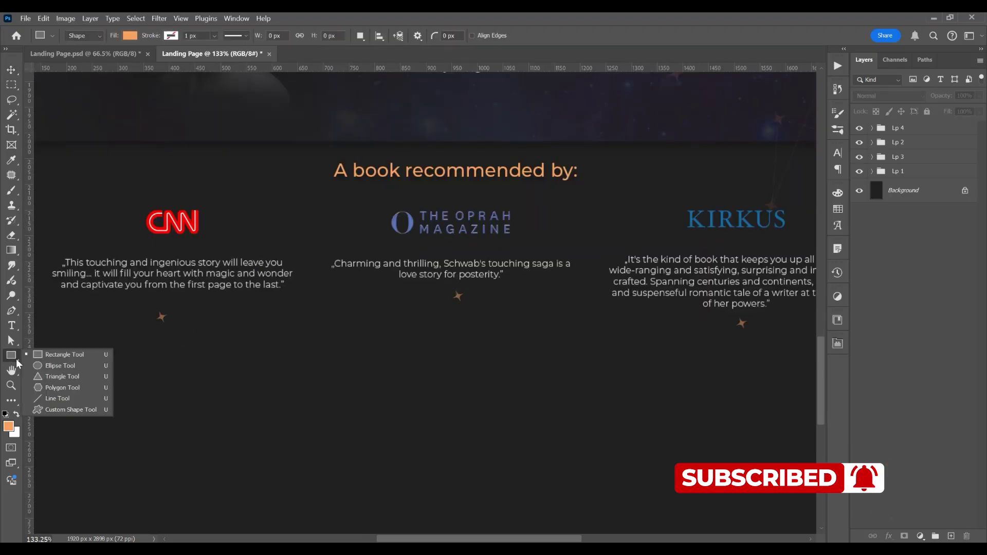
{"action": "left_click", "coordinate": [51, 365]}
{"action": "left_click_drag", "start_coordinate": [396, 337], "coordinate": [404, 346]}
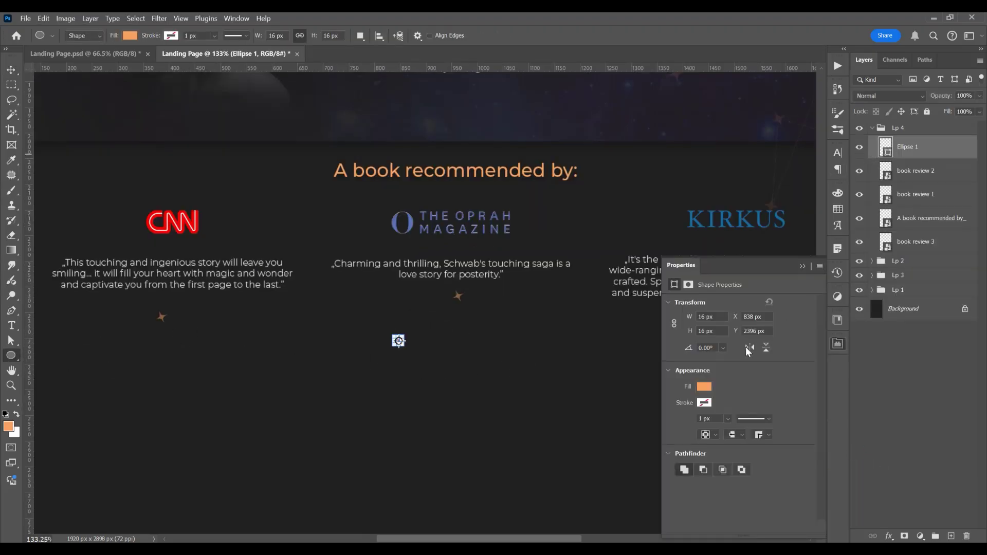
{"action": "left_click", "coordinate": [704, 388]}
{"action": "left_click", "coordinate": [804, 267]}
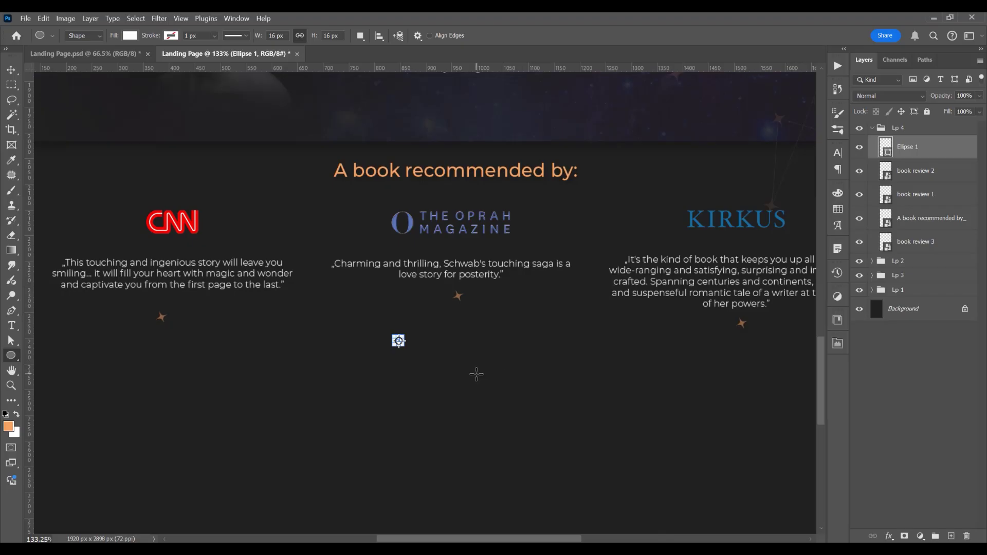
Duplicate the white dot twice in an evenly spaced row to its right, with both copies at 30% opacity.
{"action": "key", "text": "v"}
{"action": "scroll", "coordinate": [429, 366], "scroll_direction": "up", "scroll_amount": 5}
{"action": "scroll", "coordinate": [377, 315], "scroll_direction": "up", "scroll_amount": 3}
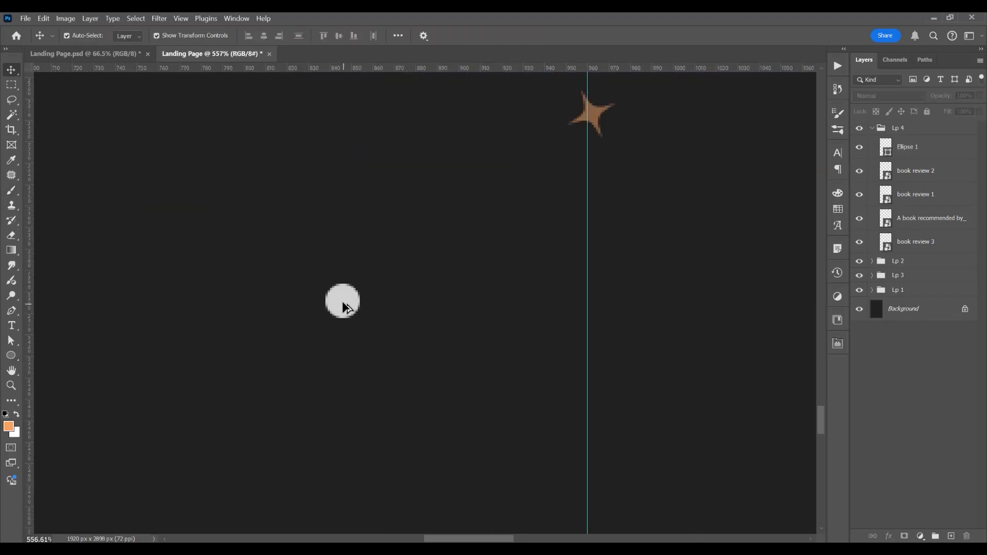
{"action": "left_click_drag", "start_coordinate": [346, 307], "coordinate": [468, 305]}
{"action": "key", "text": "3"}
{"action": "left_click", "coordinate": [456, 365]}
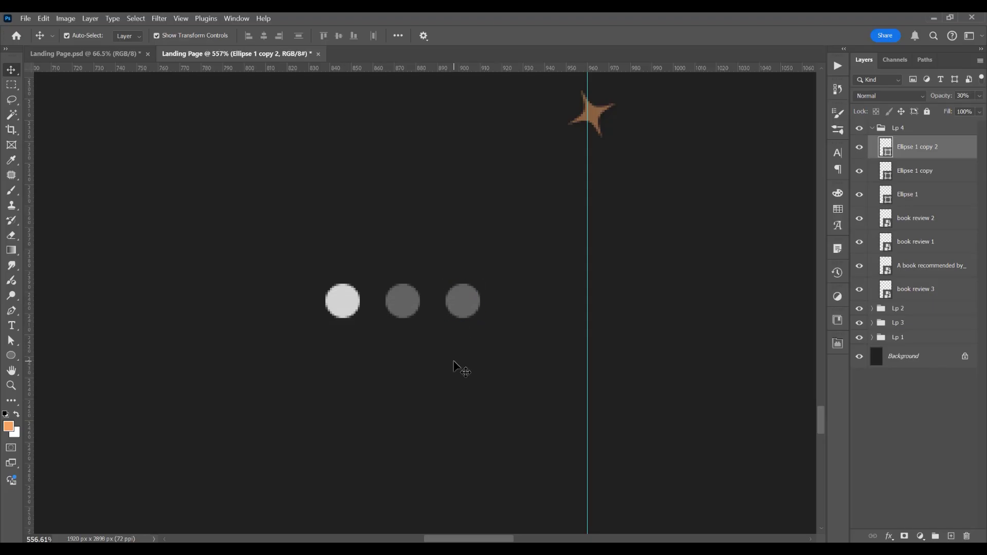
Center the row of three dots beneath the Oprah Magazine review.
{"action": "scroll", "coordinate": [440, 381], "scroll_direction": "down", "scroll_amount": 12}
{"action": "scroll", "coordinate": [434, 396], "scroll_direction": "up", "scroll_amount": 3}
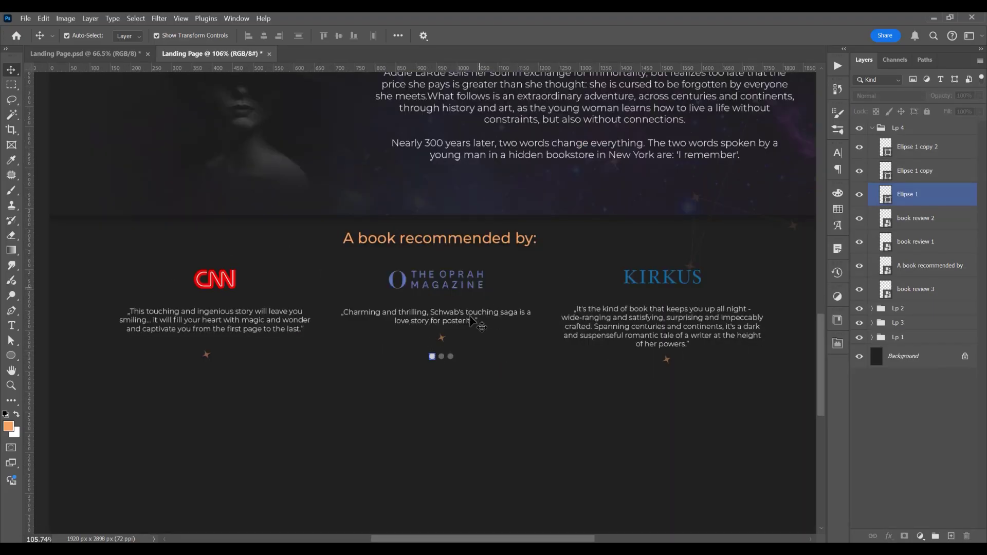
{"action": "left_click", "coordinate": [540, 337]}
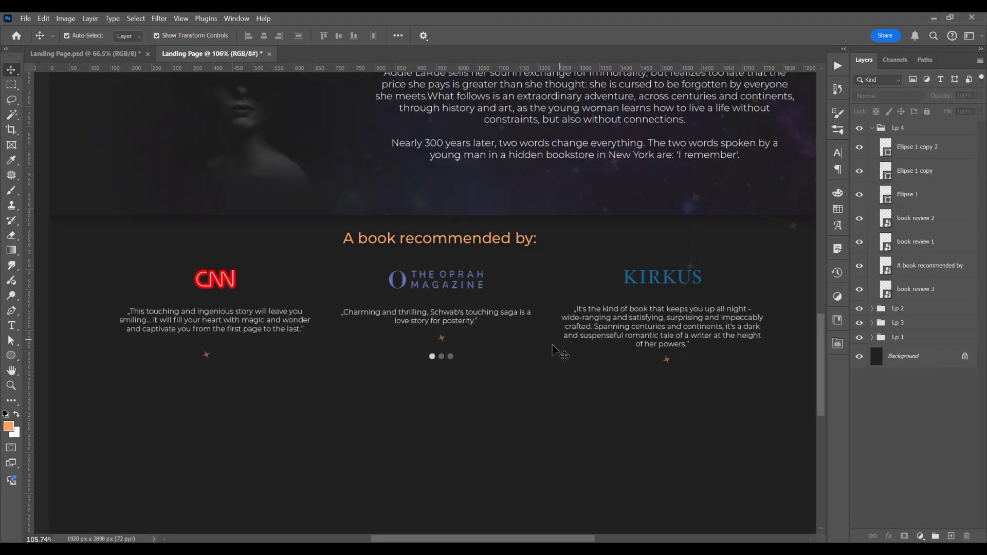
{"action": "left_click", "coordinate": [442, 357]}
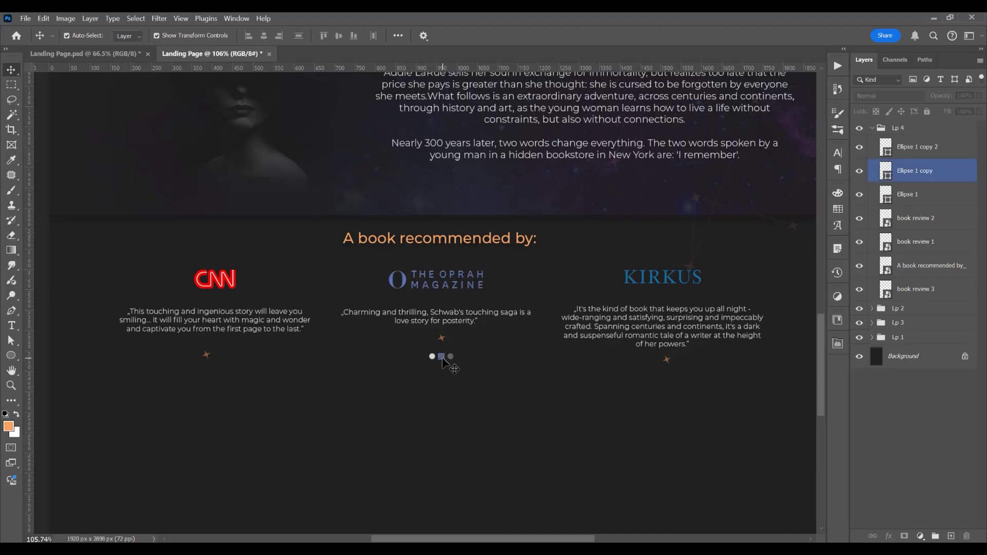
{"action": "scroll", "coordinate": [436, 292], "scroll_direction": "down", "scroll_amount": 4}
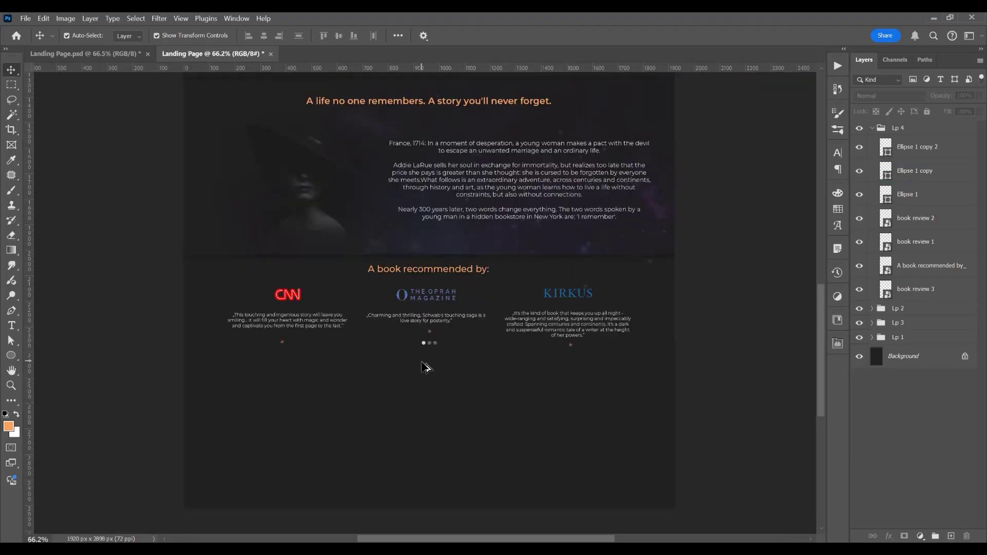
{"action": "left_click", "coordinate": [501, 319]}
{"action": "left_click", "coordinate": [782, 253]}
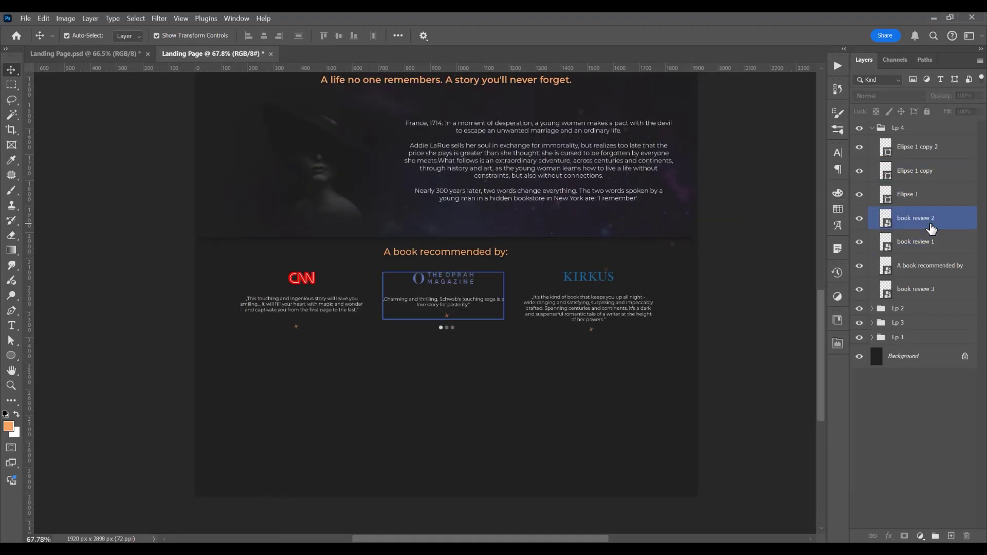
Draw a full-width rectangle over the reviews section and fill it with color 212021.
{"action": "left_click", "coordinate": [11, 356]}
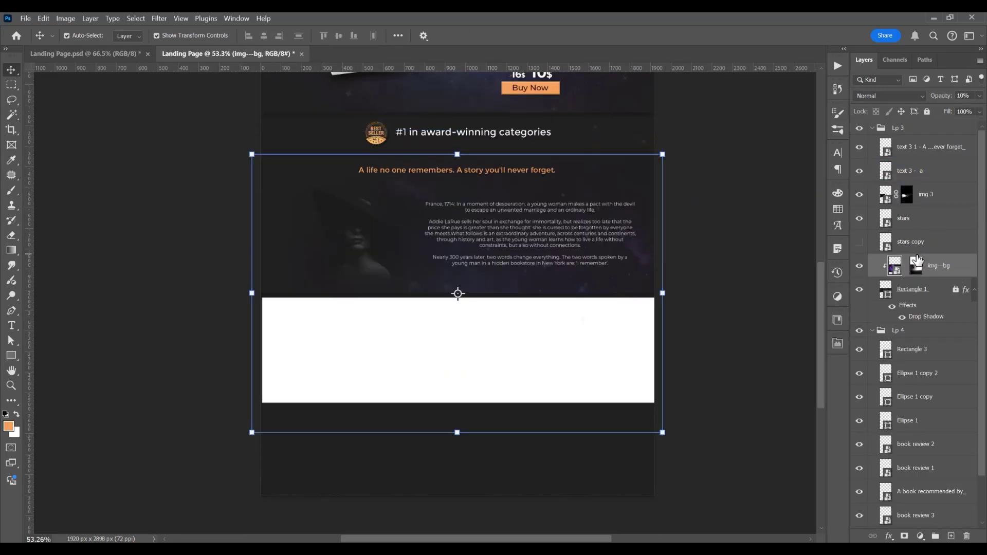
{"action": "double_click", "coordinate": [887, 186]}
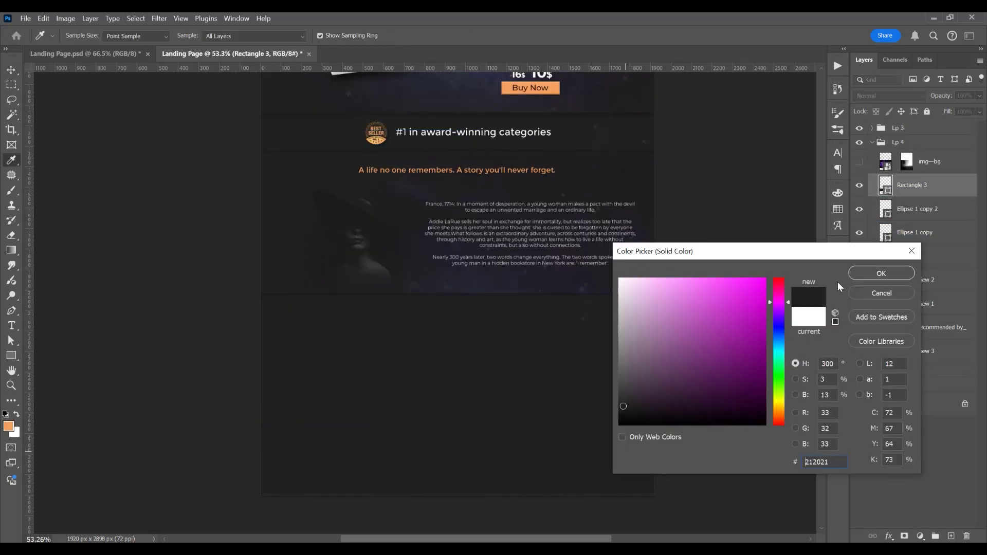
{"action": "left_click", "coordinate": [881, 273]}
Show the img---bg copy in Lp 4 and clip it to Rectangle 3.
{"action": "left_click", "coordinate": [860, 161]}
{"action": "left_click", "coordinate": [861, 162]}
{"action": "left_click", "coordinate": [886, 167]}
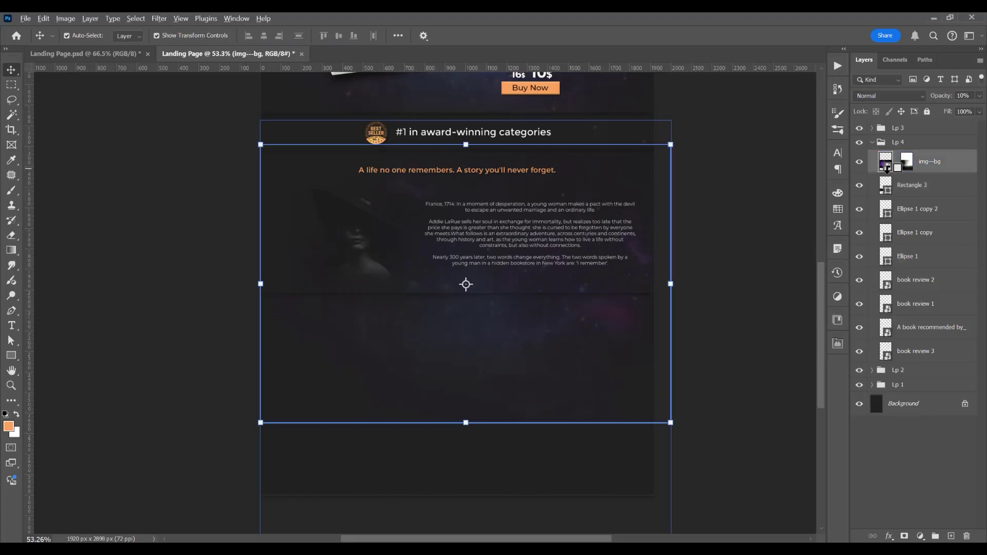
{"action": "right_click", "coordinate": [894, 166]}
{"action": "left_click", "coordinate": [729, 380]}
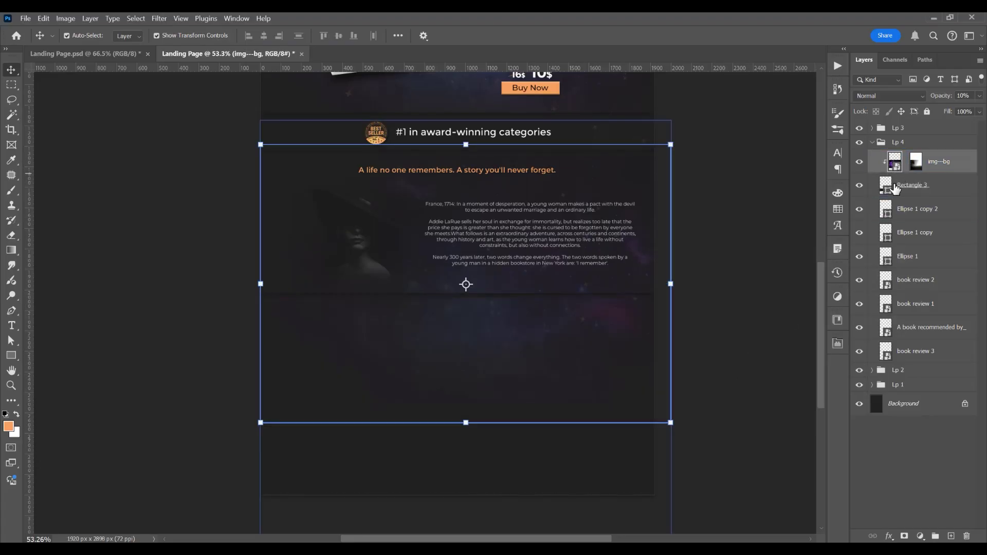
Move Rectangle 3 and its clipped img---bg layer to the bottom of Lp 4, beneath the review layers.
{"action": "left_click", "coordinate": [896, 188]}
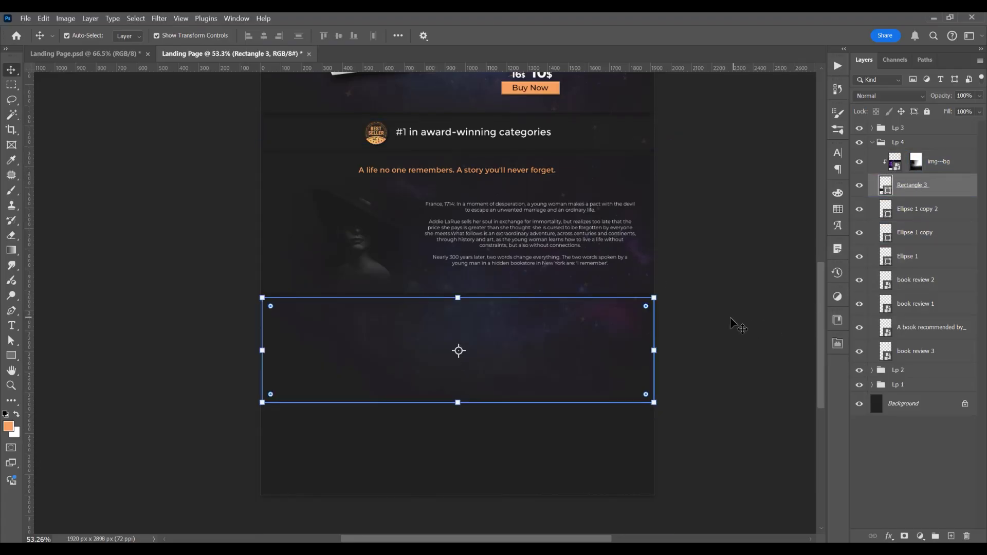
{"action": "left_click", "coordinate": [730, 355]}
{"action": "left_click", "coordinate": [895, 187]}
{"action": "left_click", "coordinate": [900, 165], "text": "shift"}
{"action": "left_click_drag", "start_coordinate": [901, 164], "coordinate": [904, 362]}
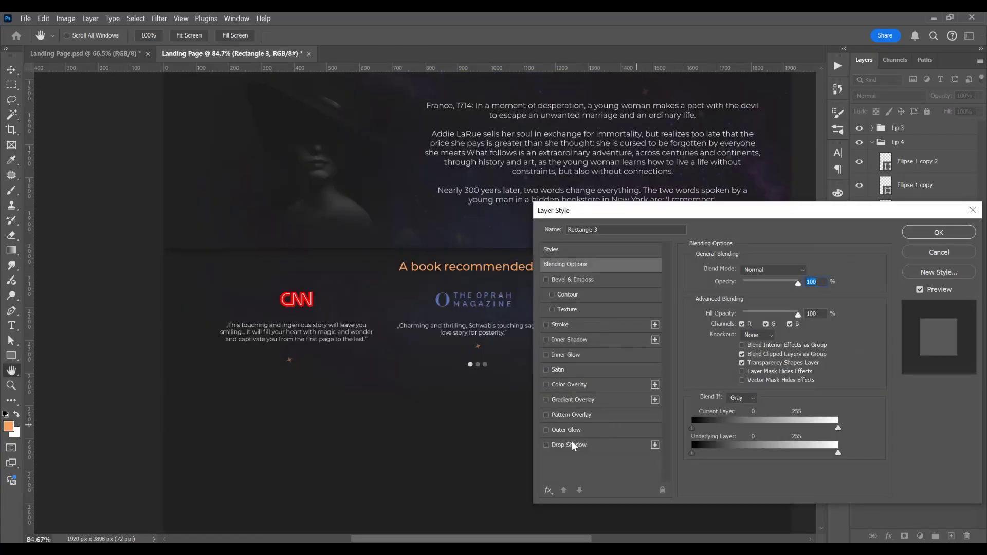
Add a drop shadow to Rectangle 3 and collapse the Lp 4 group.
{"action": "left_click", "coordinate": [570, 443]}
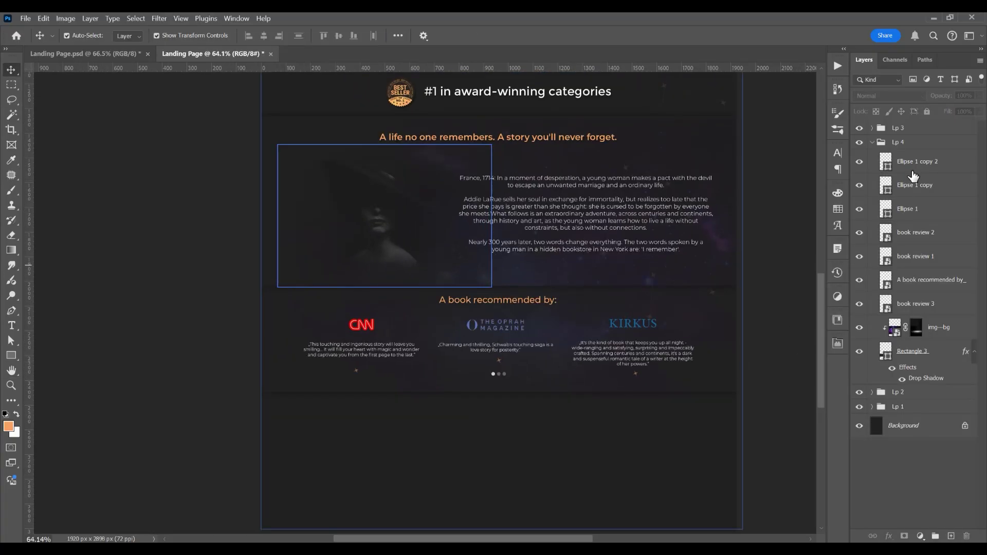
{"action": "left_click", "coordinate": [872, 142]}
{"action": "scroll", "coordinate": [770, 278], "scroll_direction": "down", "scroll_amount": 2}
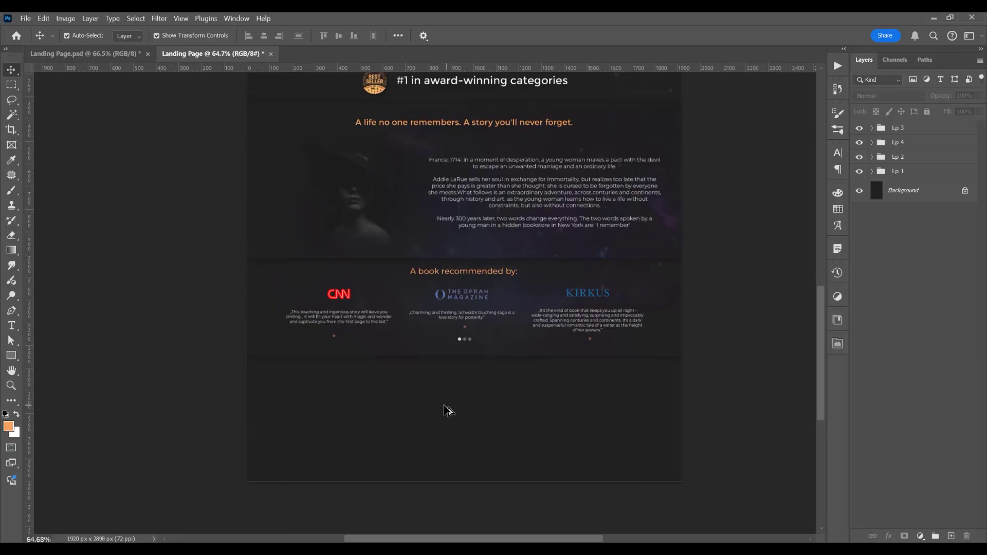
{"action": "scroll", "coordinate": [447, 406], "scroll_direction": "up", "scroll_amount": 3}
{"action": "scroll", "coordinate": [420, 406], "scroll_direction": "down", "scroll_amount": 2}
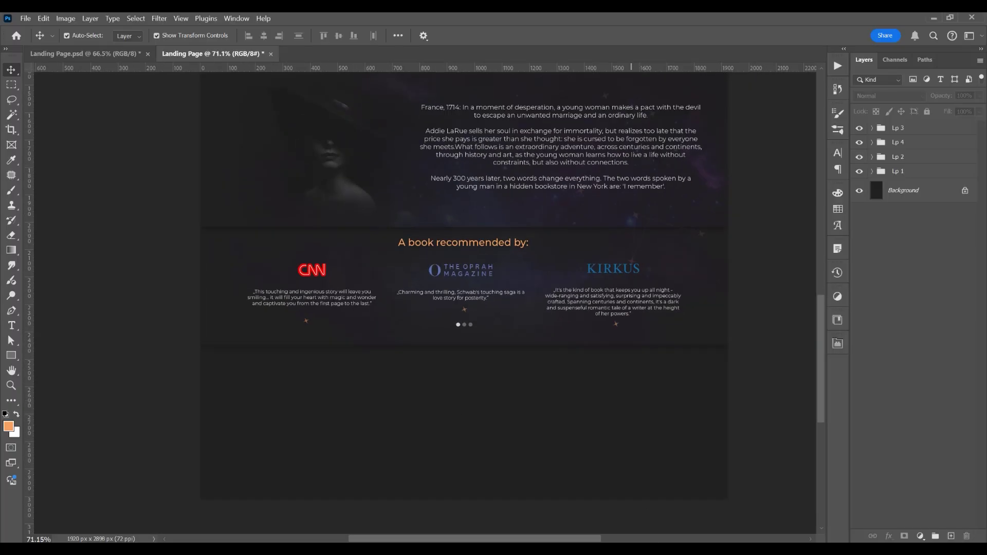
Place the Specifications_ heading and text specifications images, centered below the reviews section with the details under the heading.
{"action": "mouse_move", "coordinate": [699, 501]}
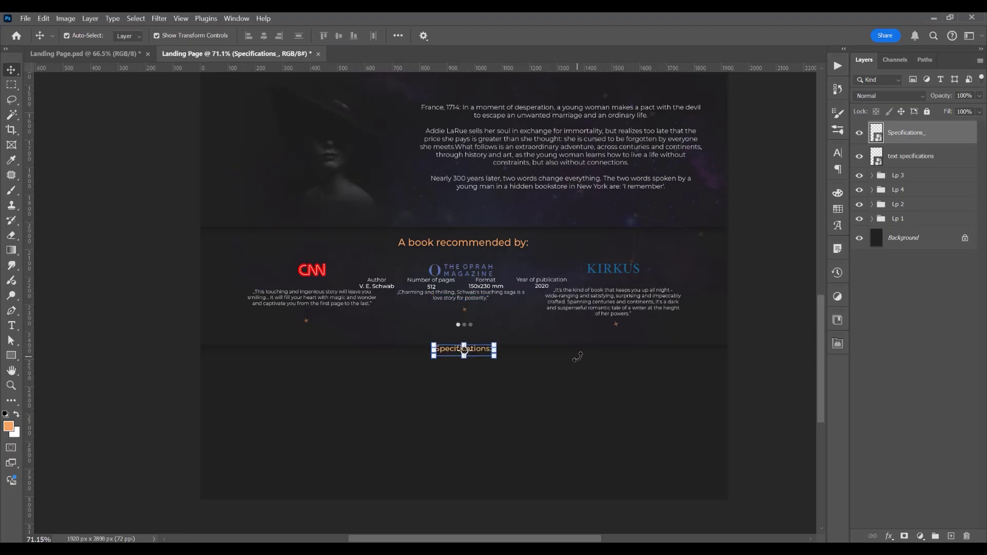
{"action": "scroll", "coordinate": [525, 396], "scroll_direction": "up", "scroll_amount": 5}
{"action": "left_click", "coordinate": [474, 186]}
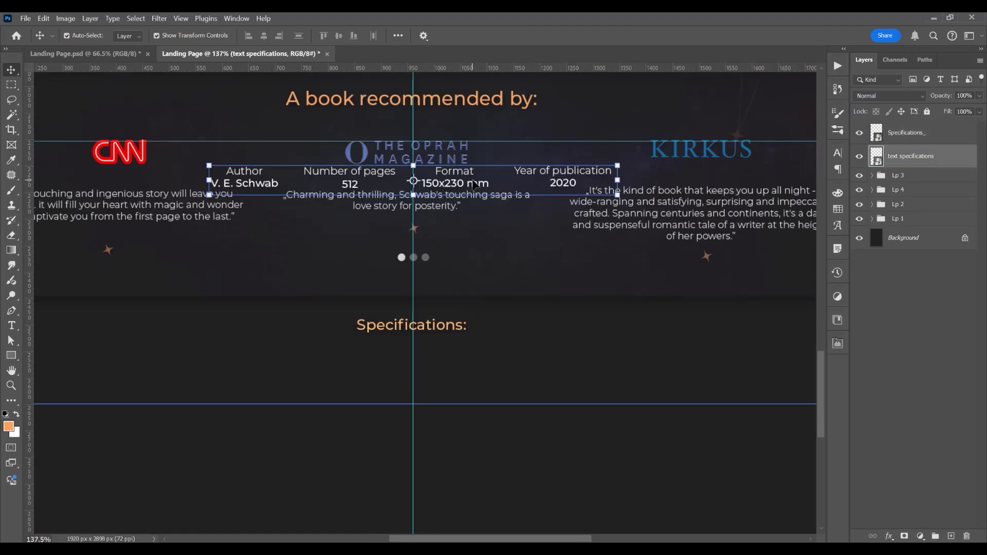
{"action": "mouse_move", "coordinate": [474, 185]}
{"action": "left_mouse_down"}
{"action": "mouse_move", "coordinate": [487, 307]}
{"action": "mouse_move", "coordinate": [491, 190]}
{"action": "left_mouse_up"}
{"action": "key", "text": "ctrl+z"}
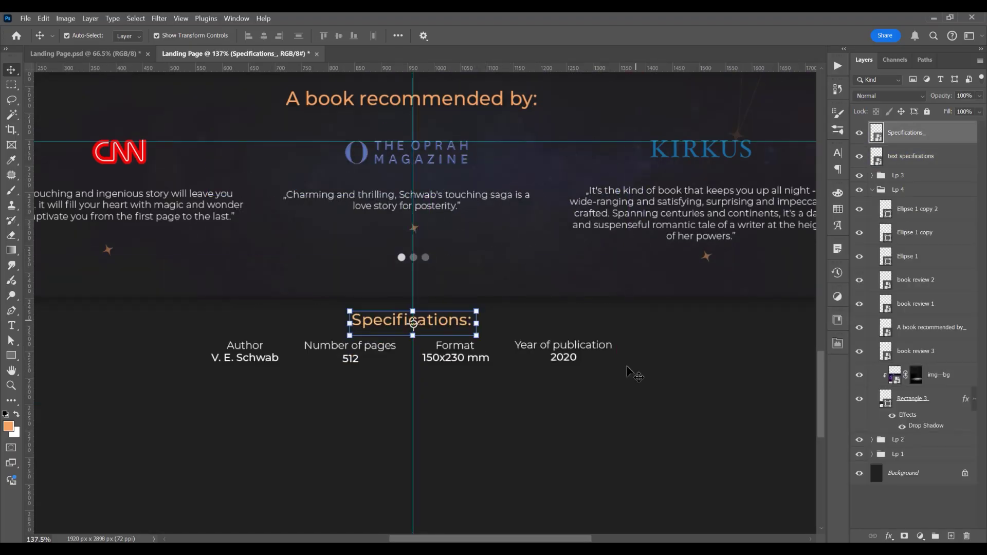
{"action": "left_click_drag", "start_coordinate": [603, 376], "coordinate": [560, 340]}
{"action": "left_click", "coordinate": [555, 351]}
{"action": "left_click", "coordinate": [554, 354]}
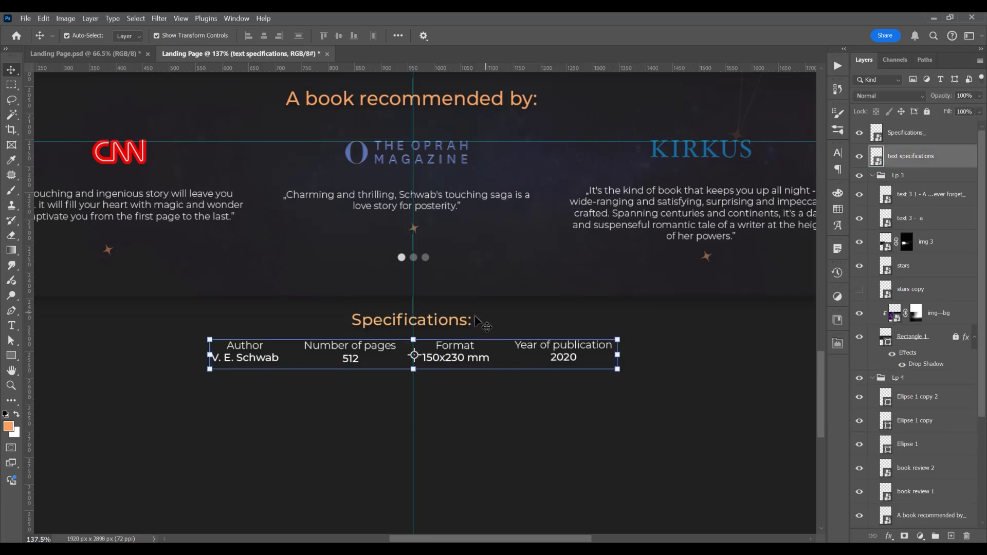
Group the Specifications heading and its details text as Lp 5.
{"action": "left_click", "coordinate": [465, 328], "text": "shift"}
{"action": "key", "text": "ctrl+g"}
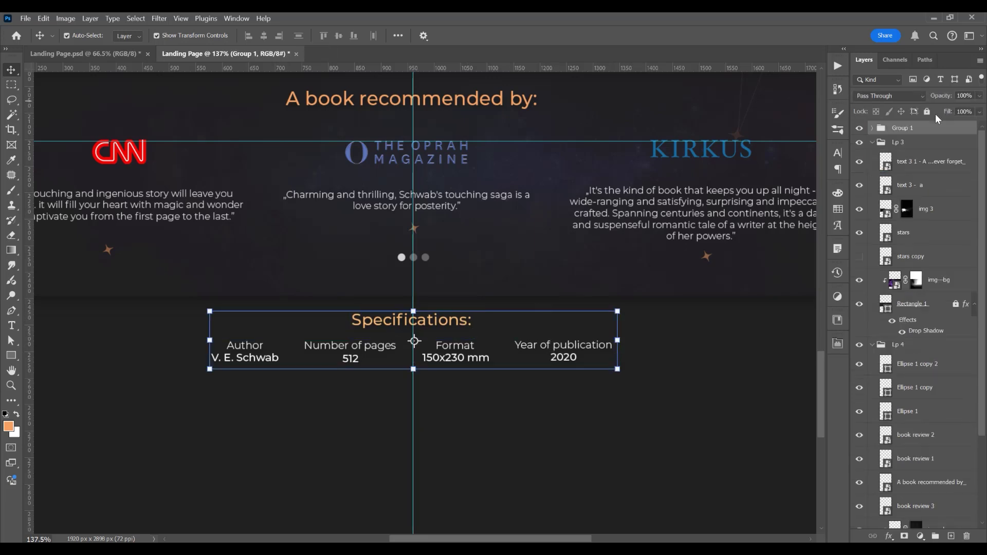
{"action": "left_click", "coordinate": [872, 143], "text": "ctrl"}
{"action": "left_click", "coordinate": [724, 326]}
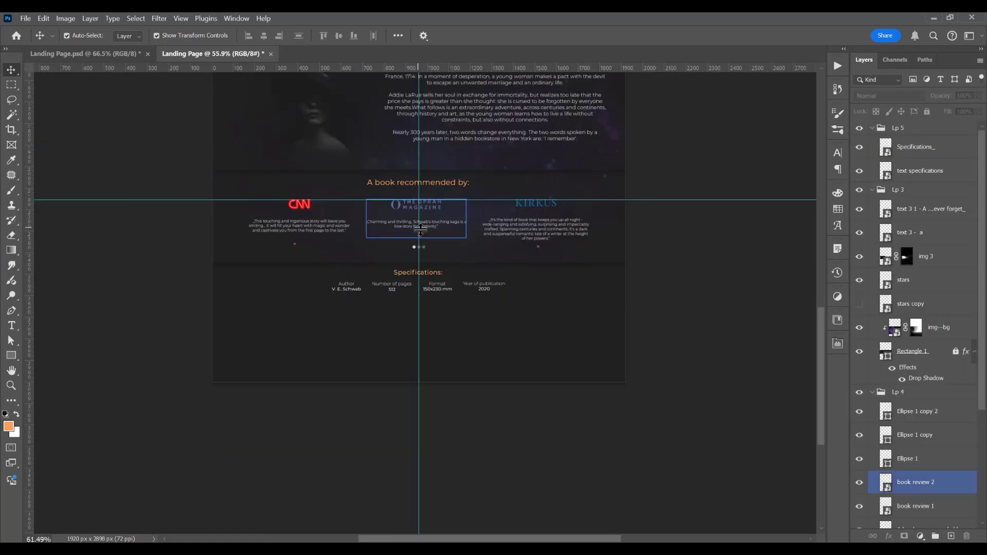
Duplicate the Lp 3 stars and transform the copy to sit in the empty area to the right of the Specifications text.
{"action": "scroll", "coordinate": [420, 234], "scroll_direction": "up", "scroll_amount": 3}
{"action": "left_click", "coordinate": [771, 339]}
{"action": "left_click", "coordinate": [687, 151], "text": "ctrl"}
{"action": "left_click_drag", "start_coordinate": [688, 150], "coordinate": [714, 386]}
{"action": "key", "text": "ctrl+t"}
{"action": "left_click_drag", "start_coordinate": [725, 422], "coordinate": [687, 374]}
{"action": "key", "text": "Return"}
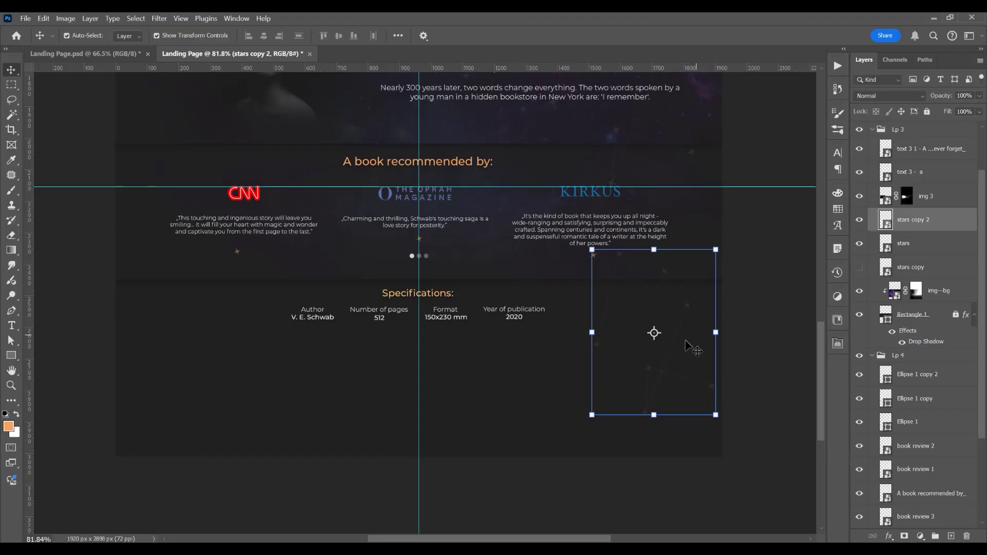
{"action": "left_click", "coordinate": [665, 339]}
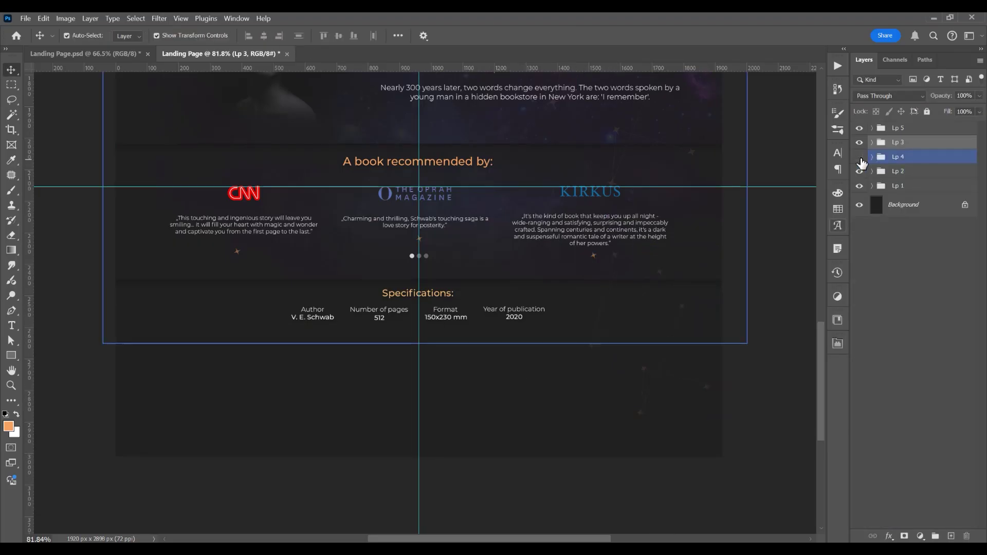
Duplicate the Lp 4 group as Lp 6 below the Specifications section and remove the copied review content from it.
{"action": "left_click", "coordinate": [859, 157]}
{"action": "left_click", "coordinate": [860, 157]}
{"action": "left_click", "coordinate": [901, 157]}
{"action": "key", "text": "ctrl+j"}
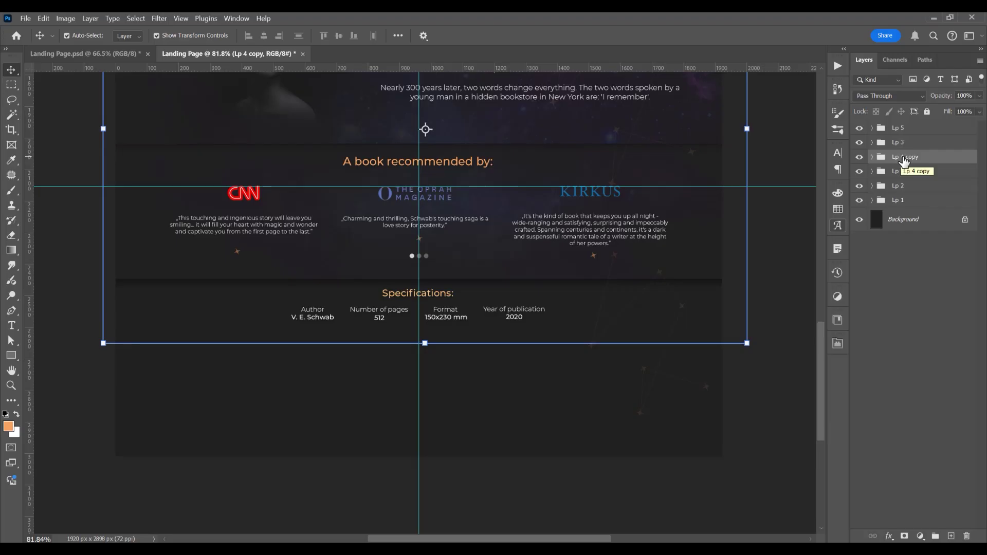
{"action": "double_click", "coordinate": [917, 161]}
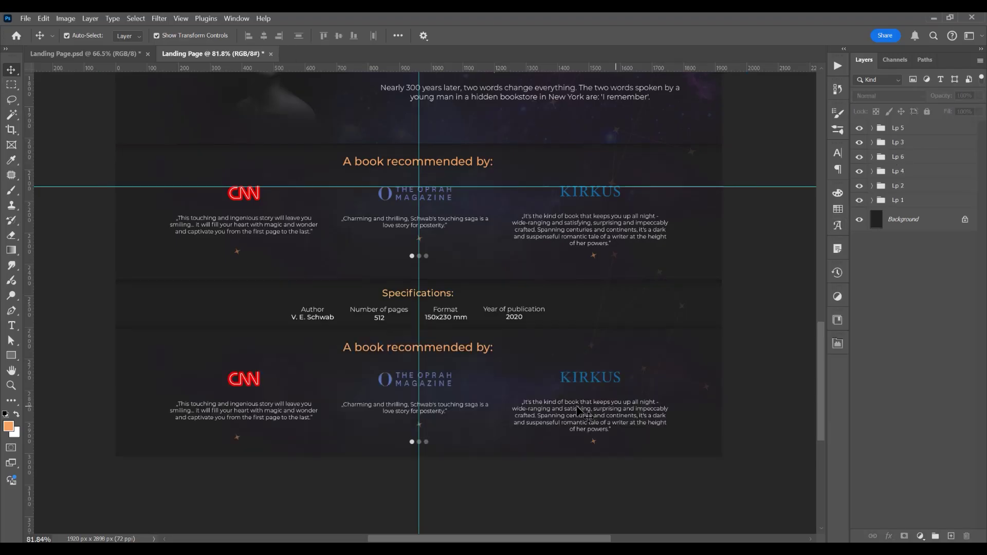
{"action": "left_click", "coordinate": [579, 395]}
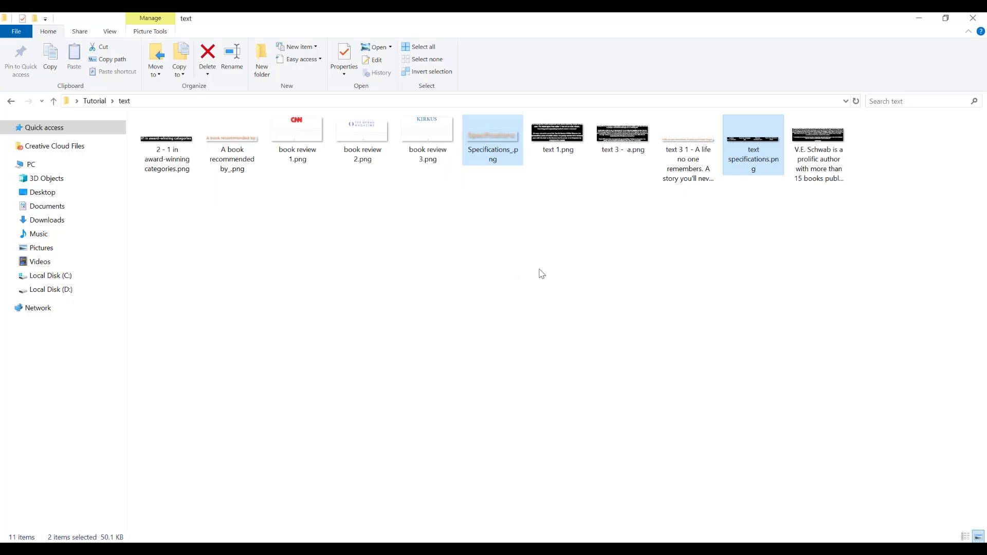
Place the V.E. Schwab biography text image below the Specifications details, toward the right side of the new section.
{"action": "left_click", "coordinate": [542, 274]}
{"action": "left_click_drag", "start_coordinate": [817, 141], "coordinate": [486, 460]}
{"action": "key", "text": "Return"}
{"action": "left_click_drag", "start_coordinate": [294, 278], "coordinate": [428, 379]}
{"action": "scroll", "coordinate": [428, 379], "scroll_direction": "down", "scroll_amount": 4}
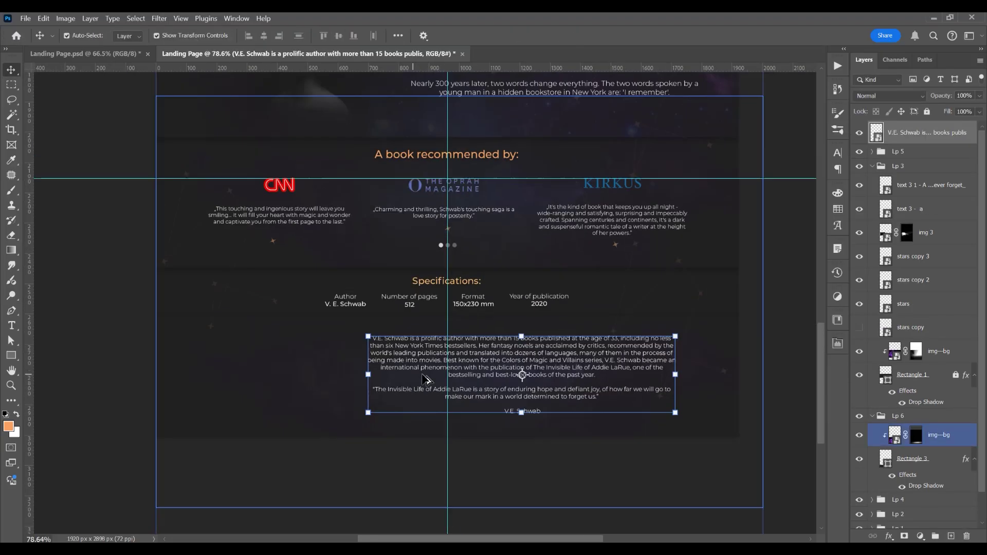
{"action": "scroll", "coordinate": [579, 355], "scroll_direction": "up", "scroll_amount": 2}
{"action": "mouse_move", "coordinate": [554, 366]}
{"action": "left_mouse_down"}
{"action": "mouse_move", "coordinate": [570, 345]}
{"action": "mouse_move", "coordinate": [569, 355]}
{"action": "left_mouse_up"}
Place AE Schwab.png to the left of the biography text, scaled down slightly and moved closer to the text.
{"action": "left_click", "coordinate": [270, 520], "text": "ctrl"}
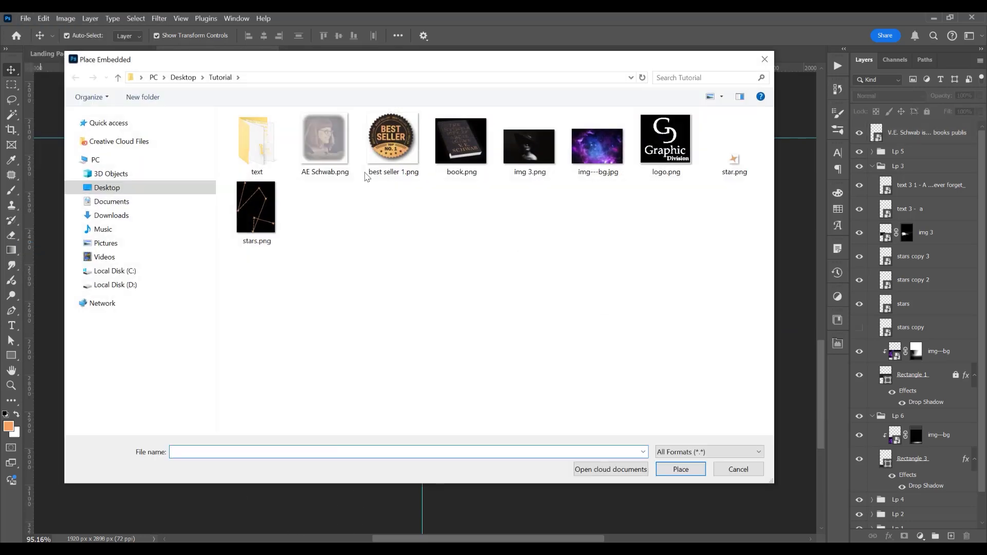
{"action": "left_click", "coordinate": [325, 144]}
{"action": "left_click", "coordinate": [681, 469]}
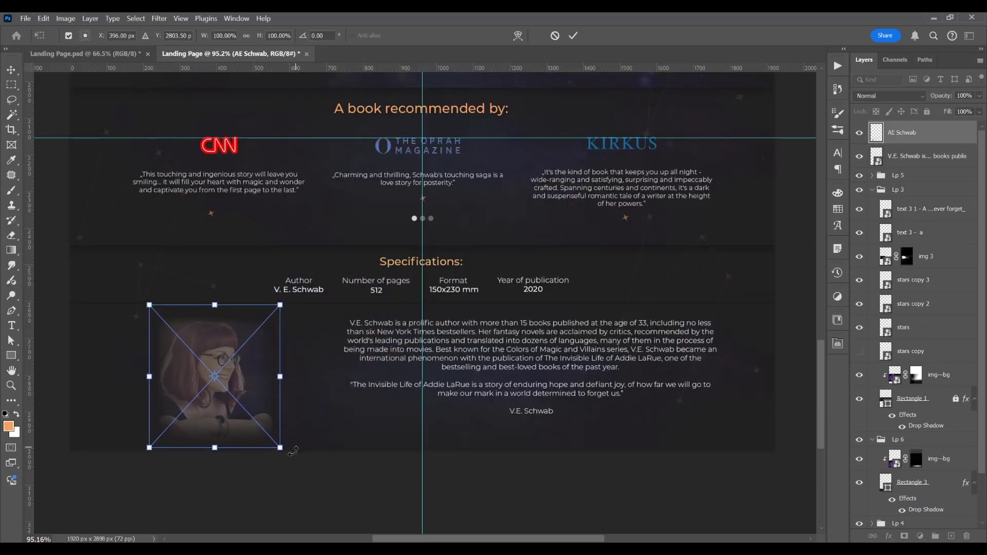
{"action": "left_click_drag", "start_coordinate": [280, 447], "coordinate": [270, 437]}
{"action": "left_click_drag", "start_coordinate": [240, 382], "coordinate": [264, 377]}
{"action": "key", "text": "Return"}
Move the biography text closer to the author portrait and center the two together on the vertical guide.
{"action": "left_click", "coordinate": [519, 345], "text": "ctrl"}
{"action": "left_click_drag", "start_coordinate": [532, 336], "coordinate": [497, 358]}
{"action": "left_click", "coordinate": [216, 368], "text": "shift"}
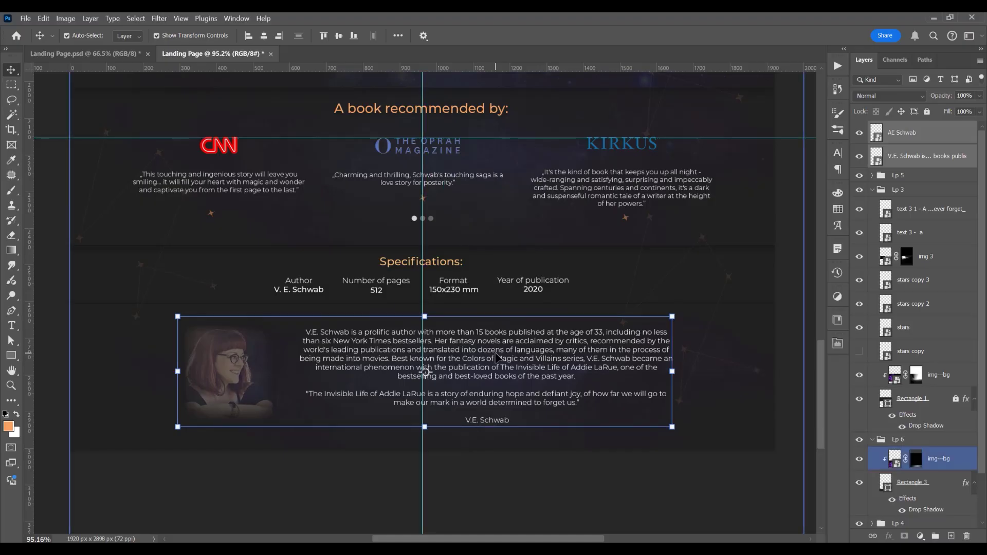
{"action": "key", "text": "Left"}
{"action": "key", "text": "Left"}
{"action": "key", "text": "Left"}
{"action": "key", "text": "Left"}
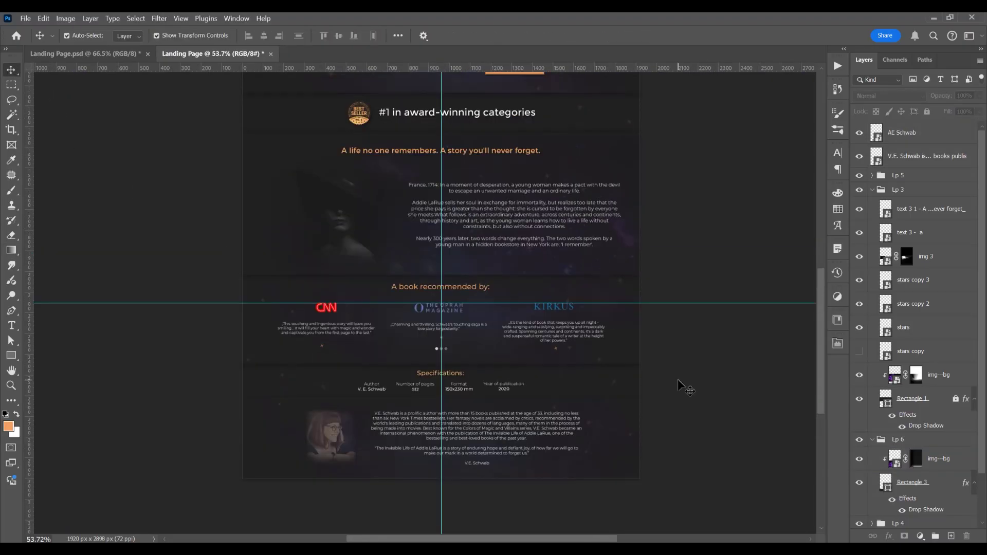
Look over the landing page sections from the book header down to the author biography.
{"action": "scroll", "coordinate": [443, 468], "scroll_direction": "up", "scroll_amount": 6}
{"action": "scroll", "coordinate": [433, 482], "scroll_direction": "down", "scroll_amount": 5}
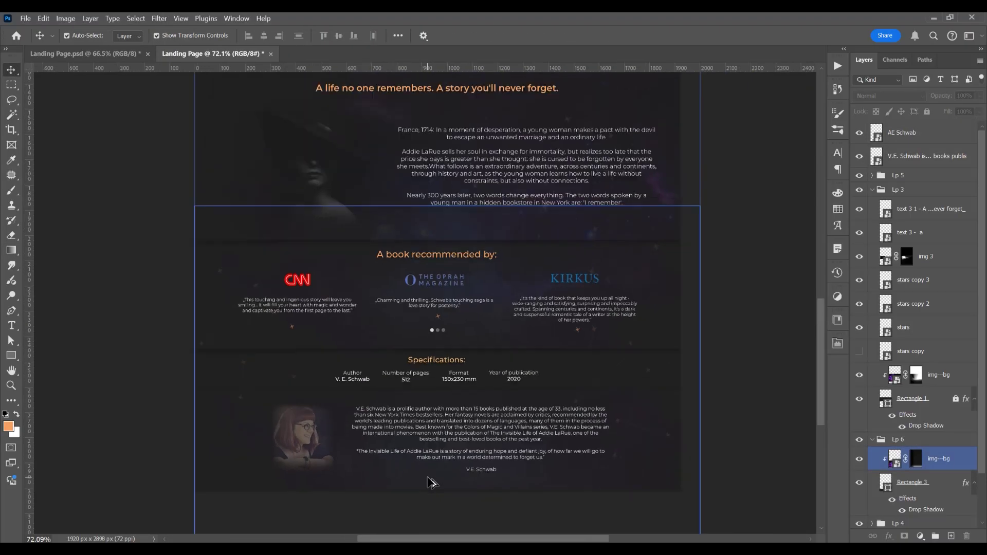
{"action": "scroll", "coordinate": [485, 386], "scroll_direction": "up", "scroll_amount": 5}
{"action": "scroll", "coordinate": [503, 400], "scroll_direction": "down", "scroll_amount": 6}
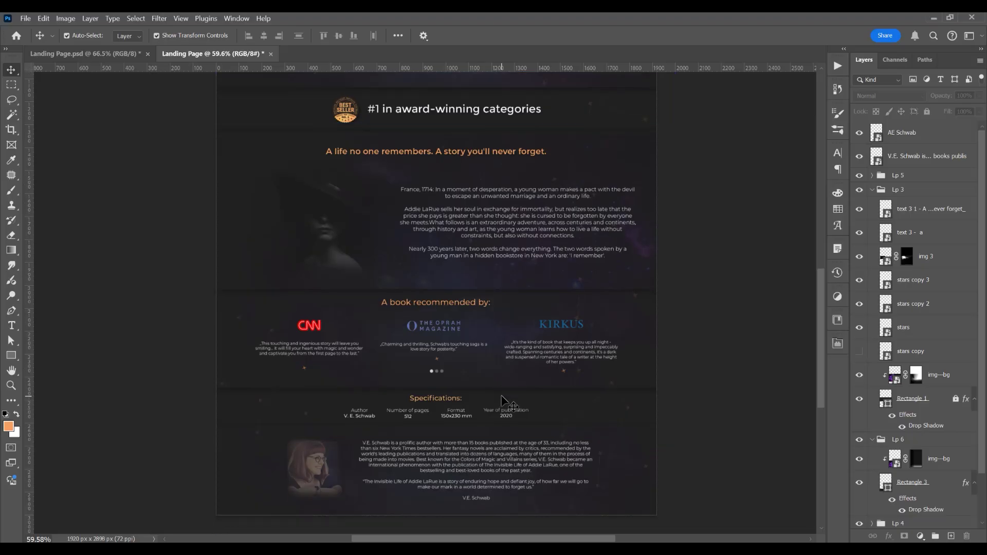
{"action": "scroll", "coordinate": [506, 404], "scroll_direction": "up", "scroll_amount": 5}
{"action": "scroll", "coordinate": [508, 421], "scroll_direction": "down", "scroll_amount": 2}
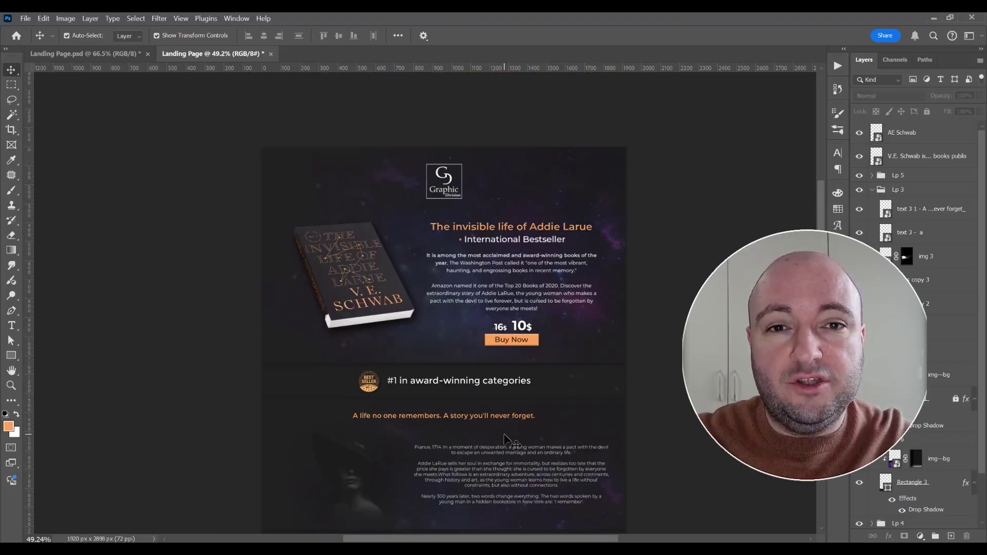
{"action": "scroll", "coordinate": [514, 411], "scroll_direction": "down", "scroll_amount": 3}
{"action": "scroll", "coordinate": [524, 383], "scroll_direction": "down", "scroll_amount": 3}
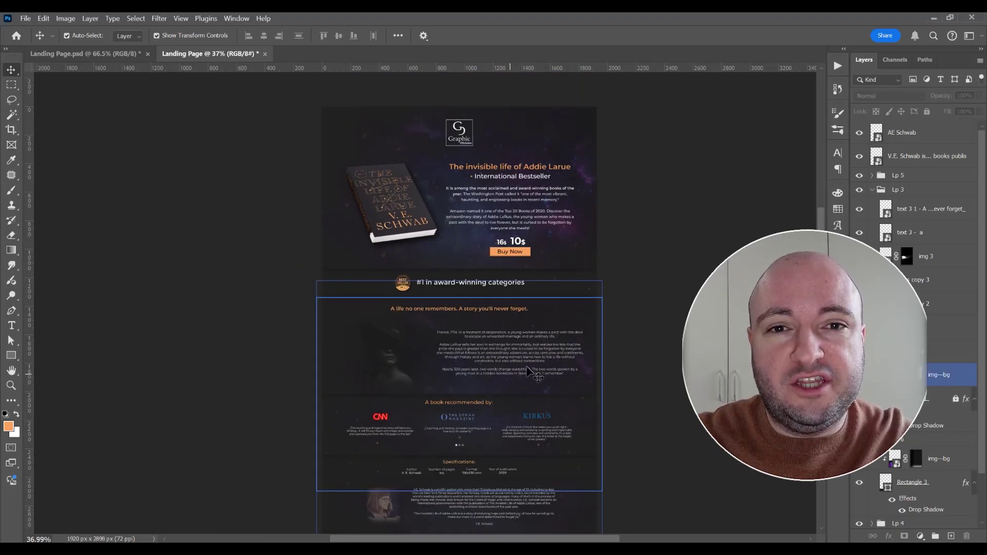
Show the landing page in full-screen mode and examine the complete layout.
{"action": "key", "text": "f"}
{"action": "key", "text": "f"}
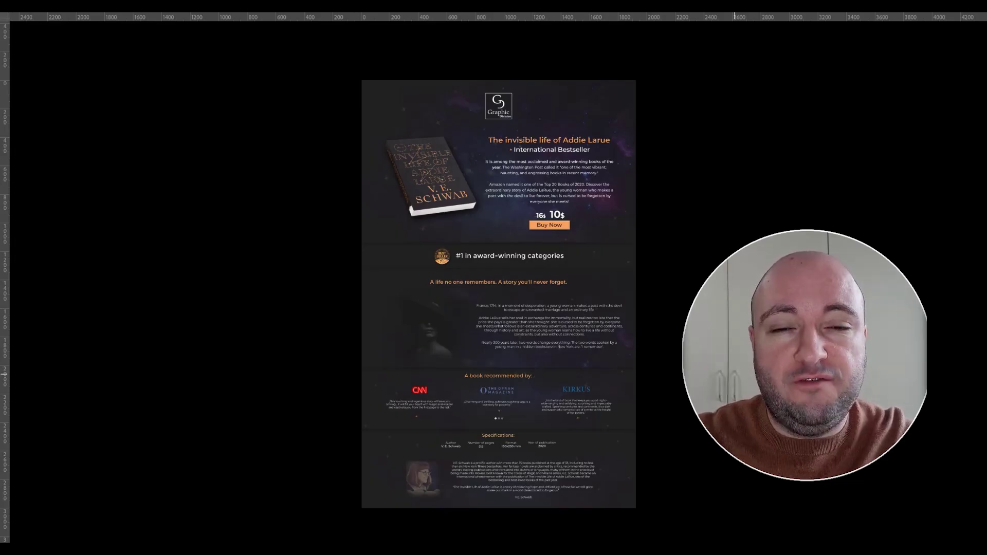
{"action": "scroll", "coordinate": [709, 366], "scroll_direction": "up", "scroll_amount": 2}
{"action": "scroll", "coordinate": [707, 365], "scroll_direction": "down", "scroll_amount": 1}
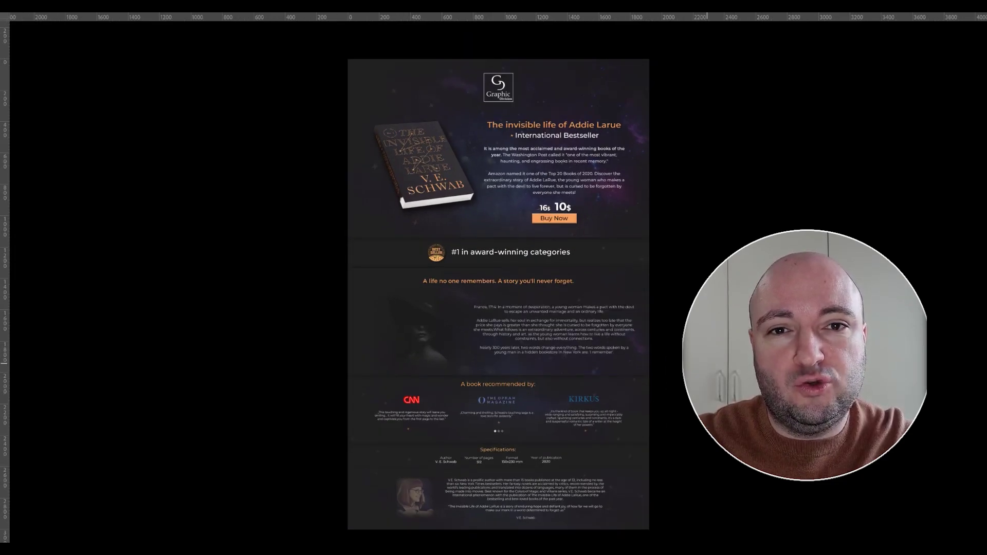